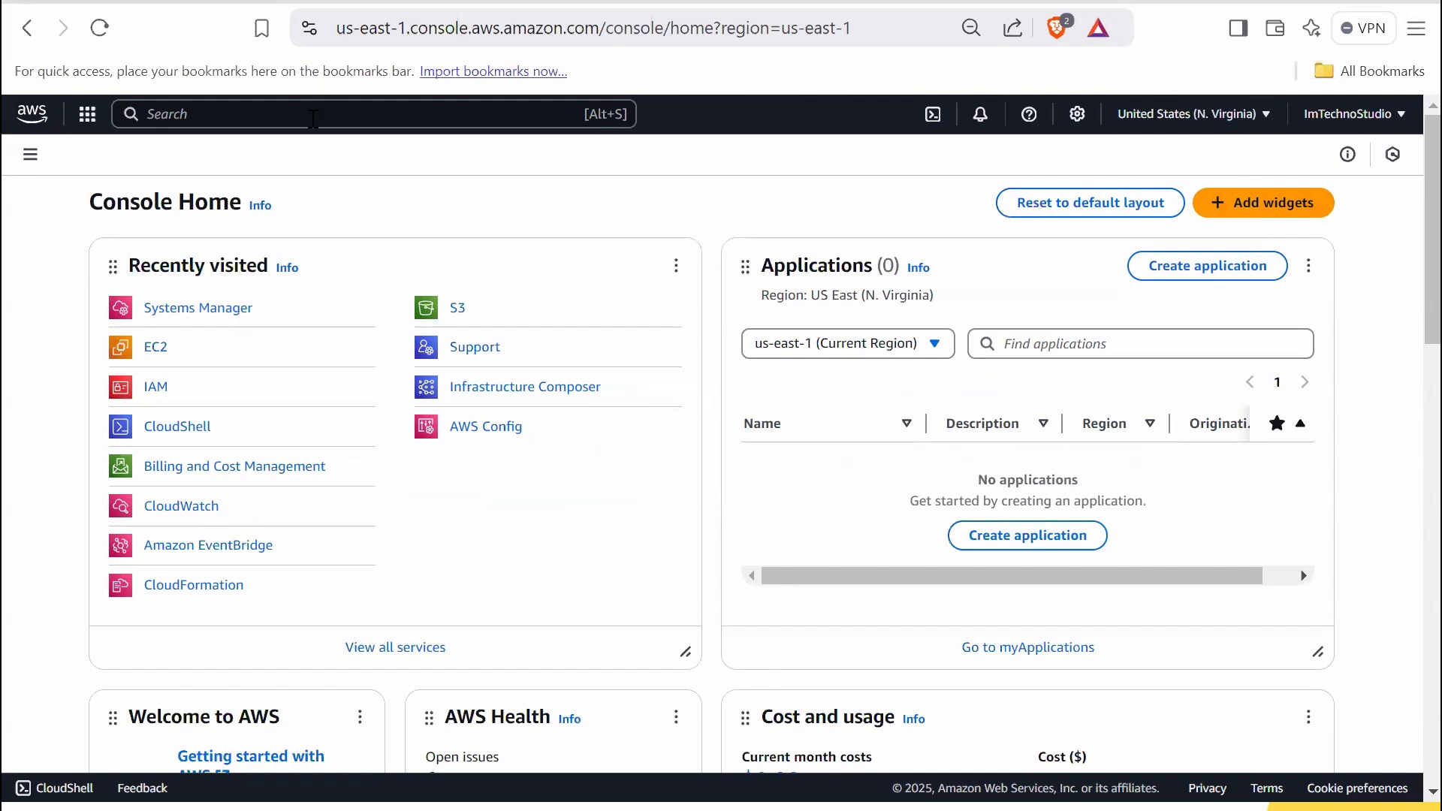
# Open Parameter Store in Systems Manager and start creating a parameter.
pyautogui.click(314, 114)
pyautogui.write('systems manager')
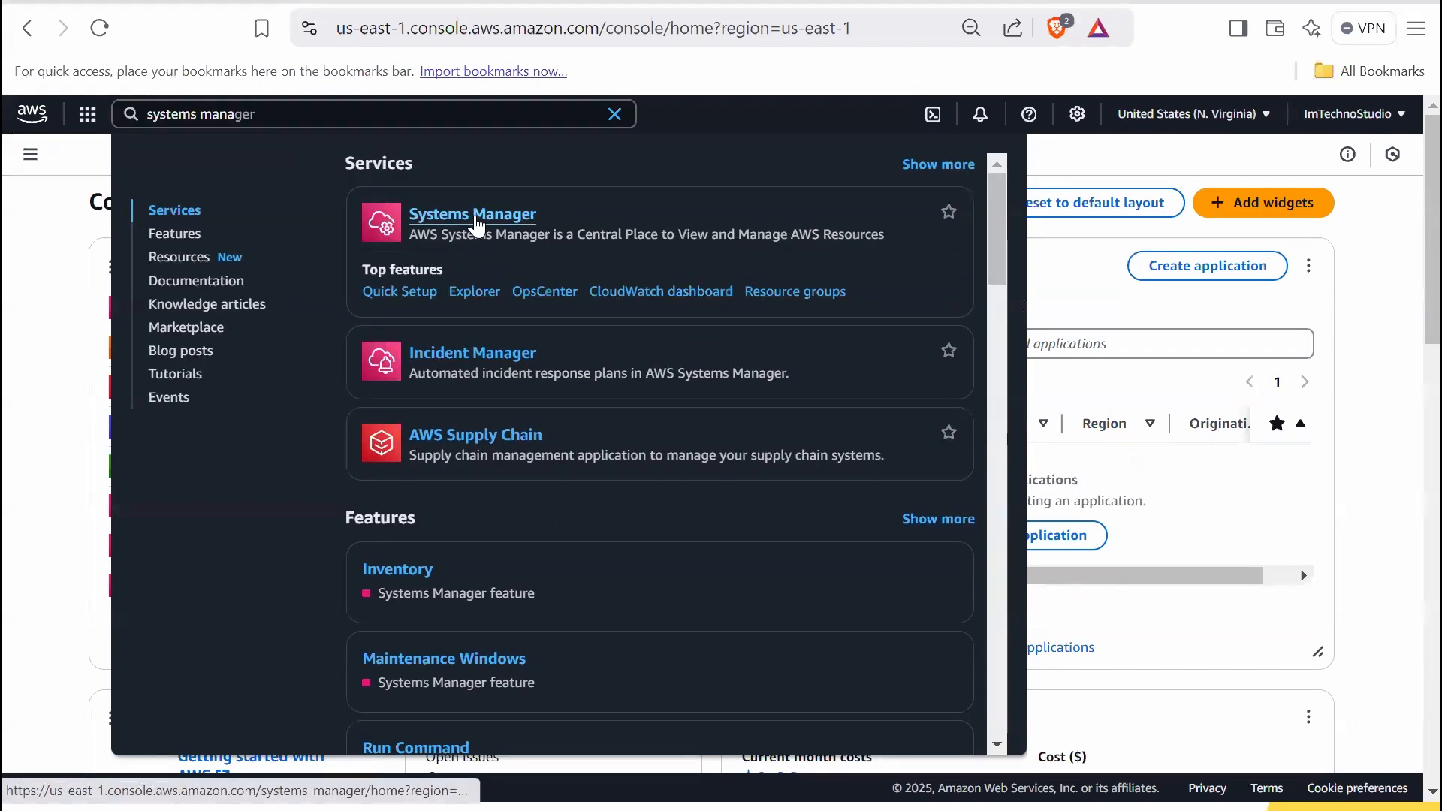
pyautogui.click(473, 216)
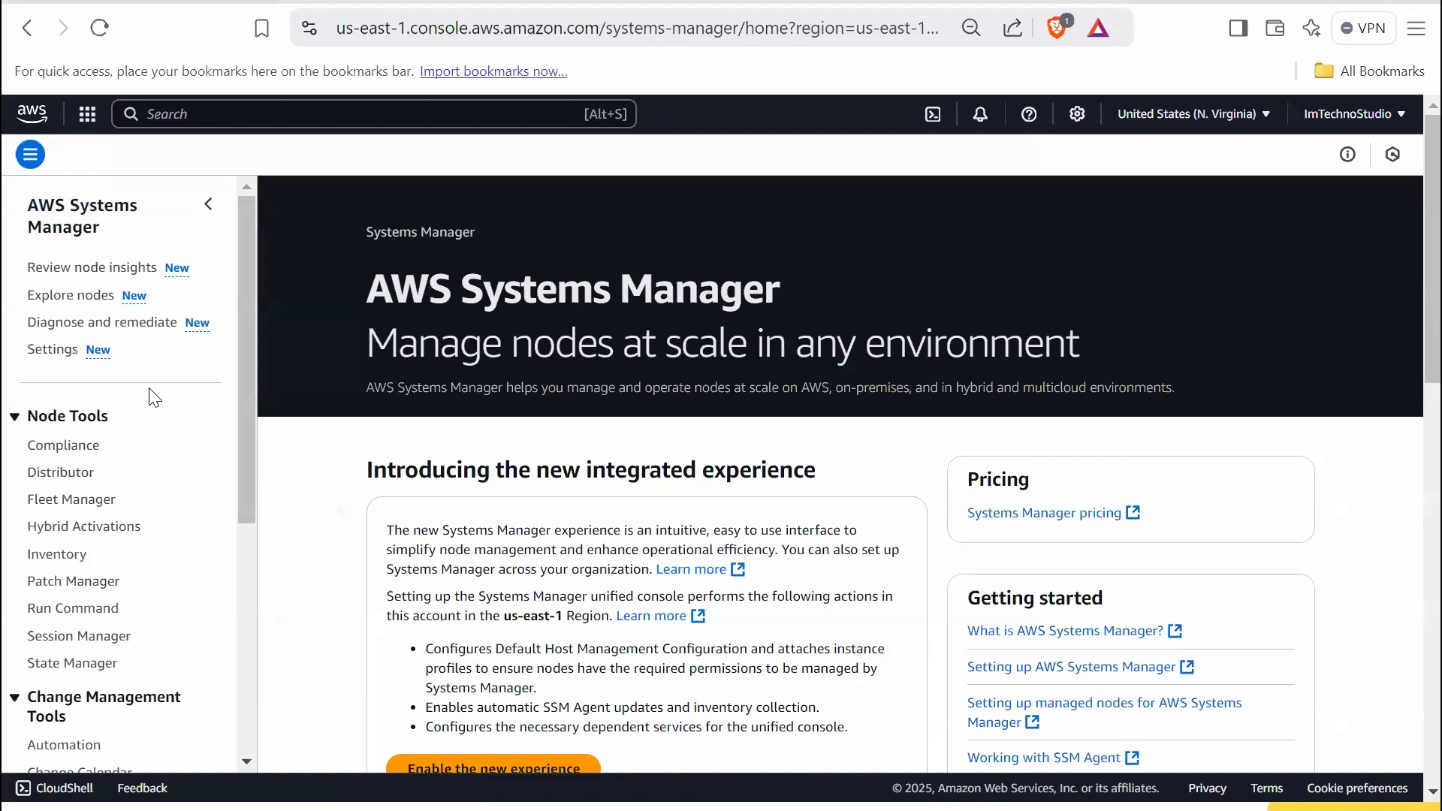
pyautogui.moveTo(244, 353); pyautogui.dragTo(236, 563)
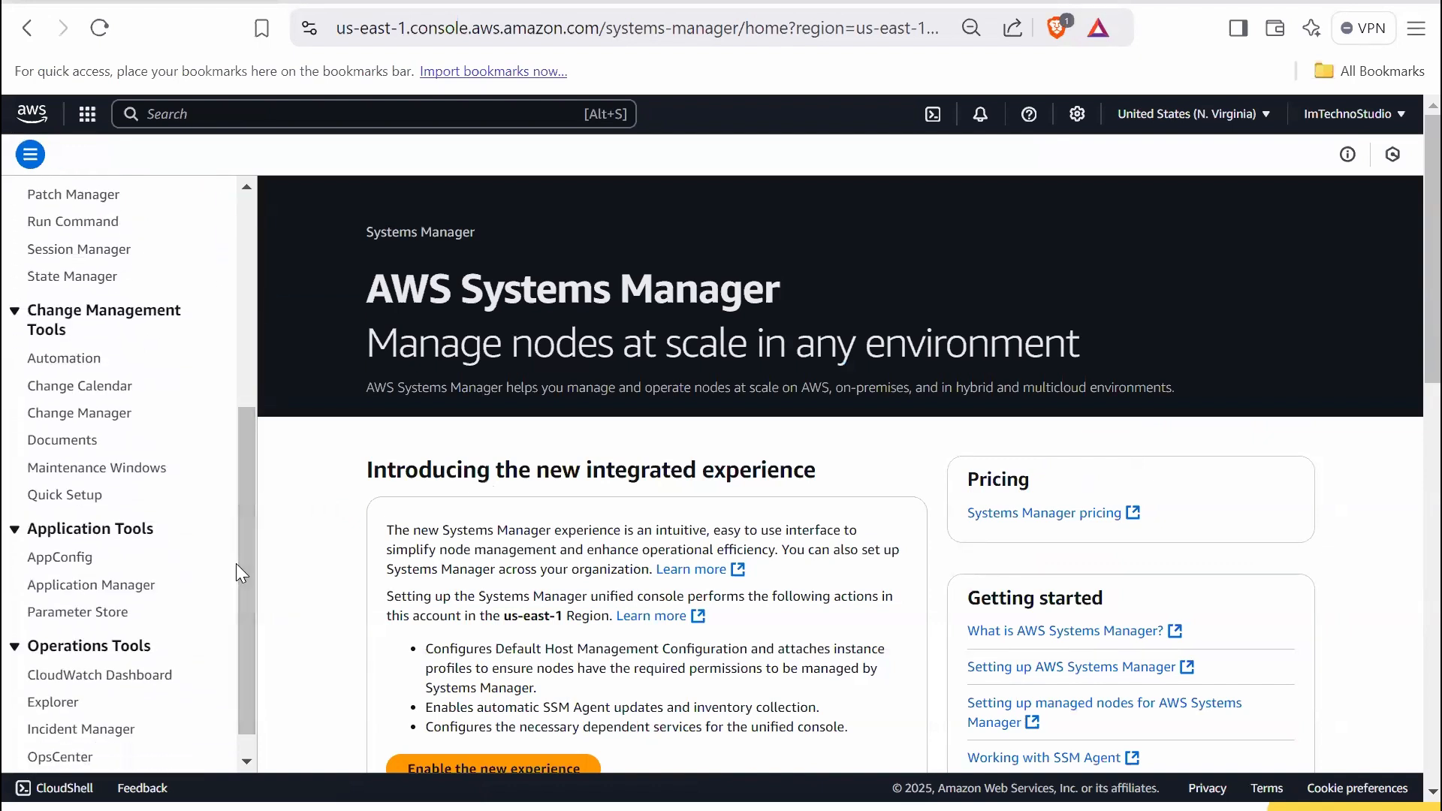
pyautogui.click(101, 621)
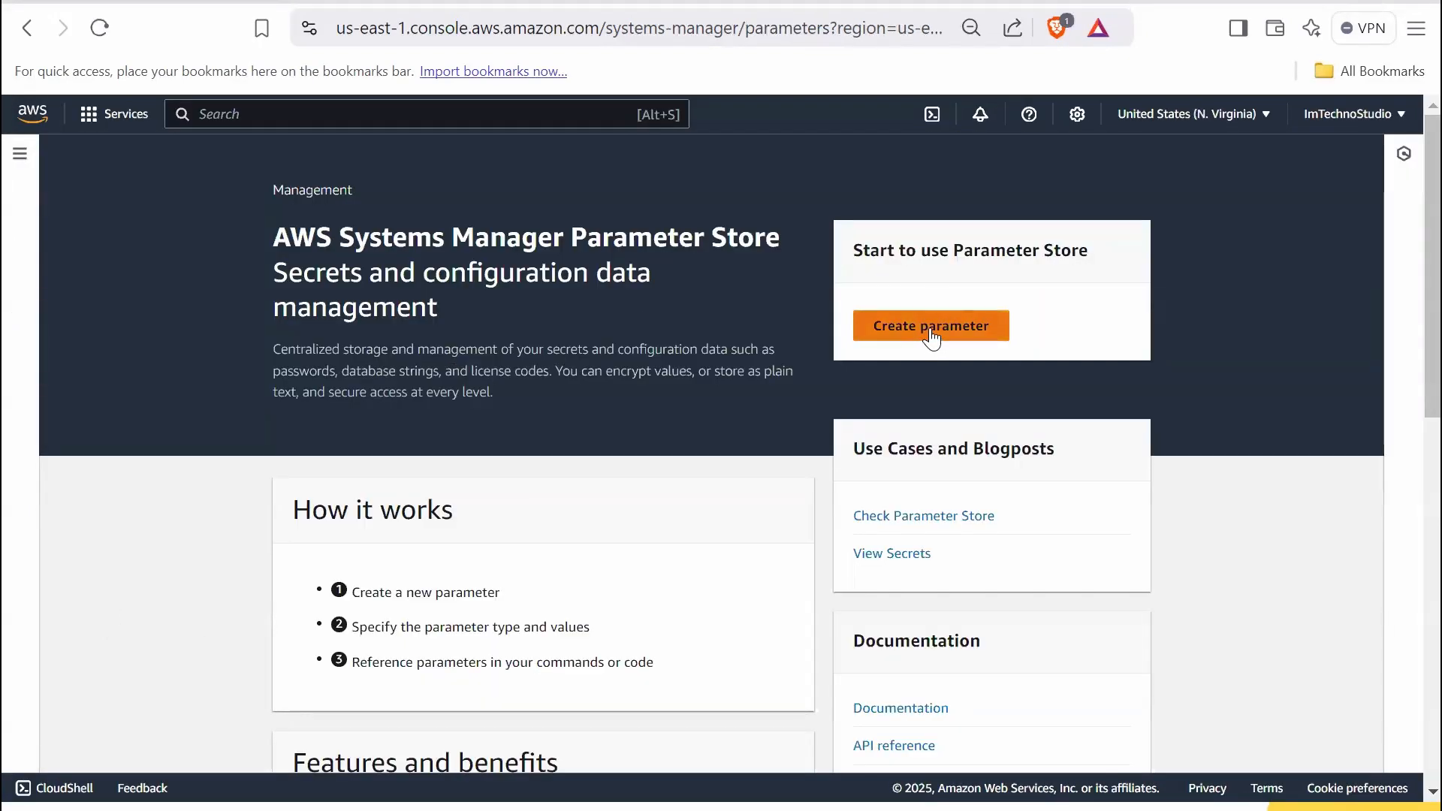
pyautogui.click(928, 329)
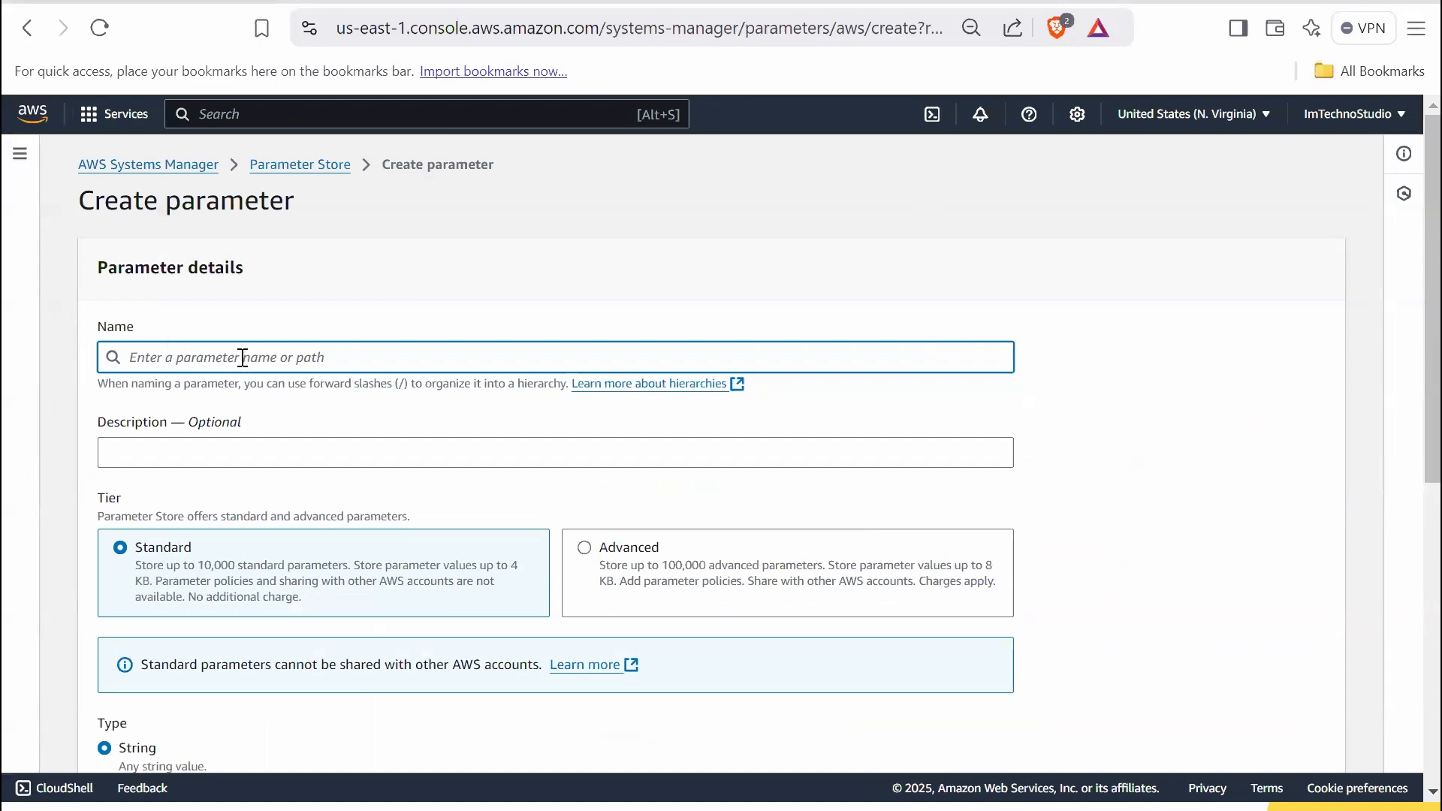
# Name the new parameter /dev/app/db-url.
pyautogui.write('/dev/ap')
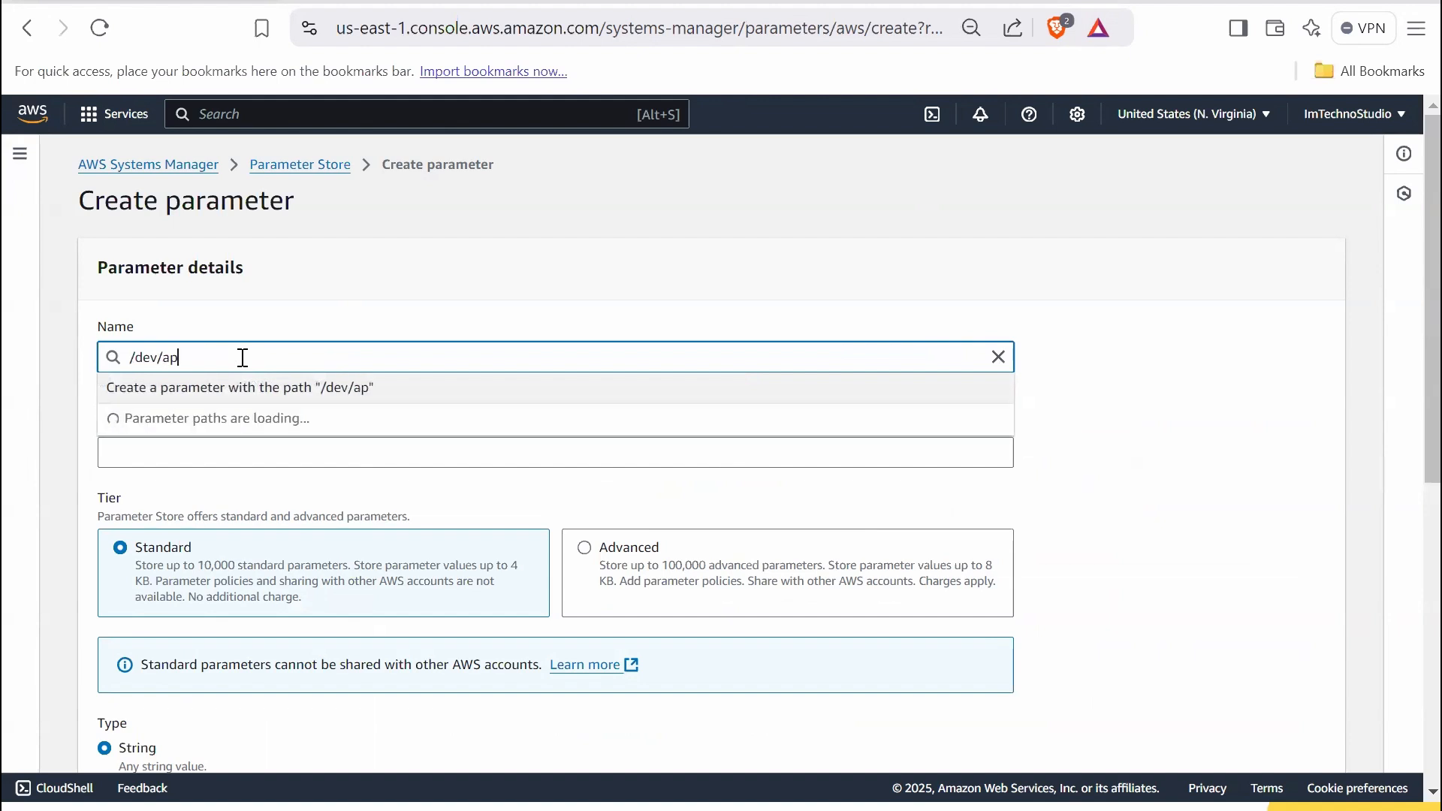
pyautogui.write('p/')
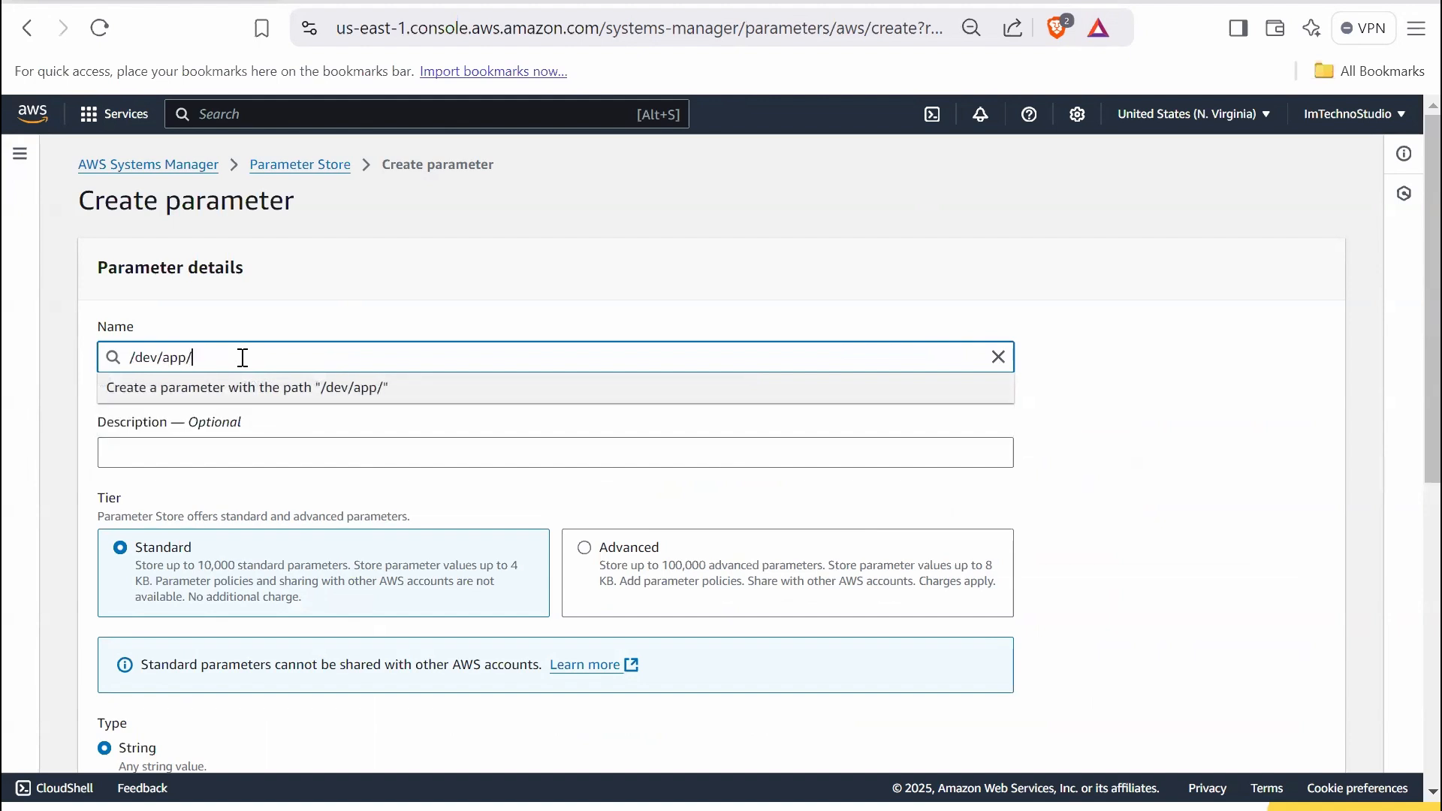
pyautogui.write('db-url')
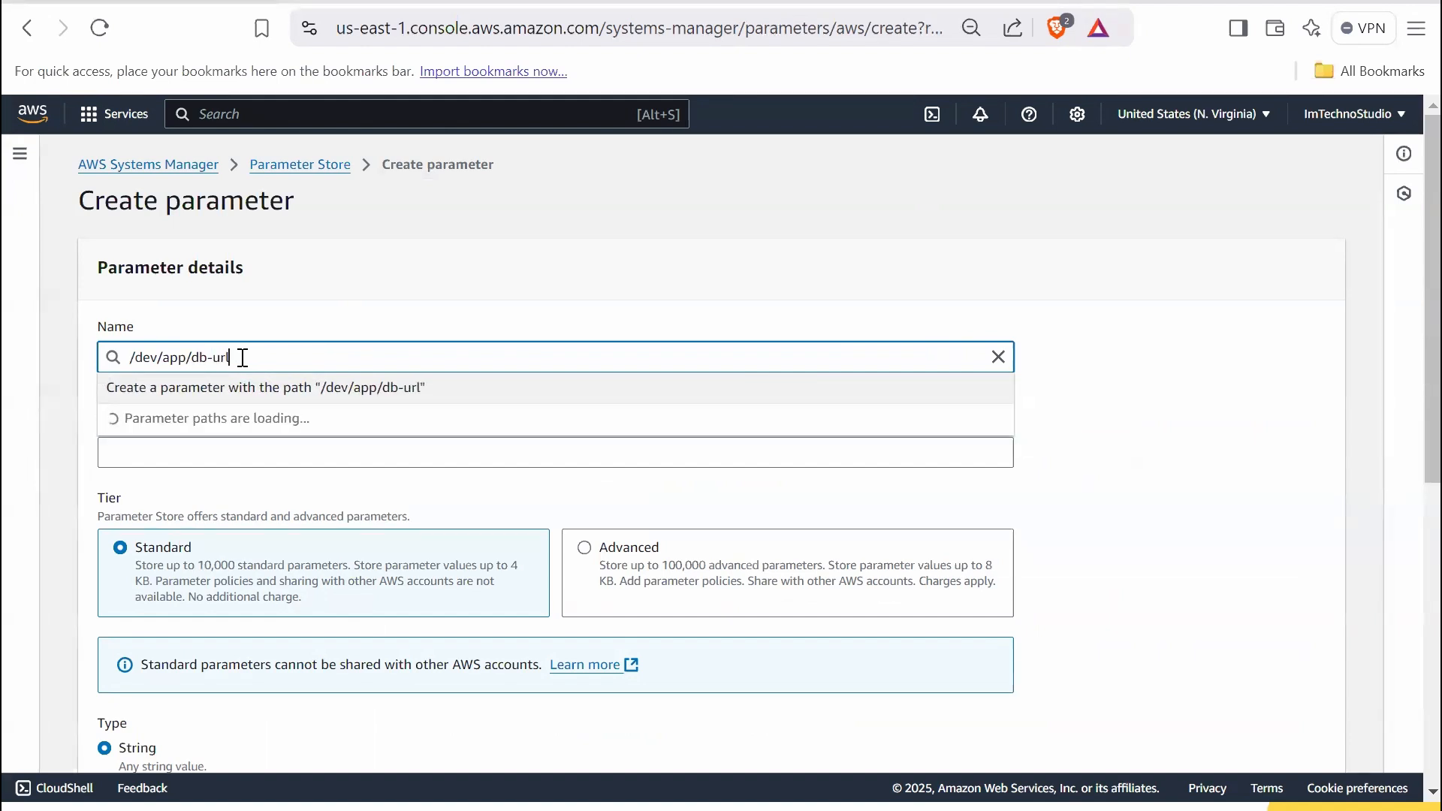
pyautogui.press('Escape')
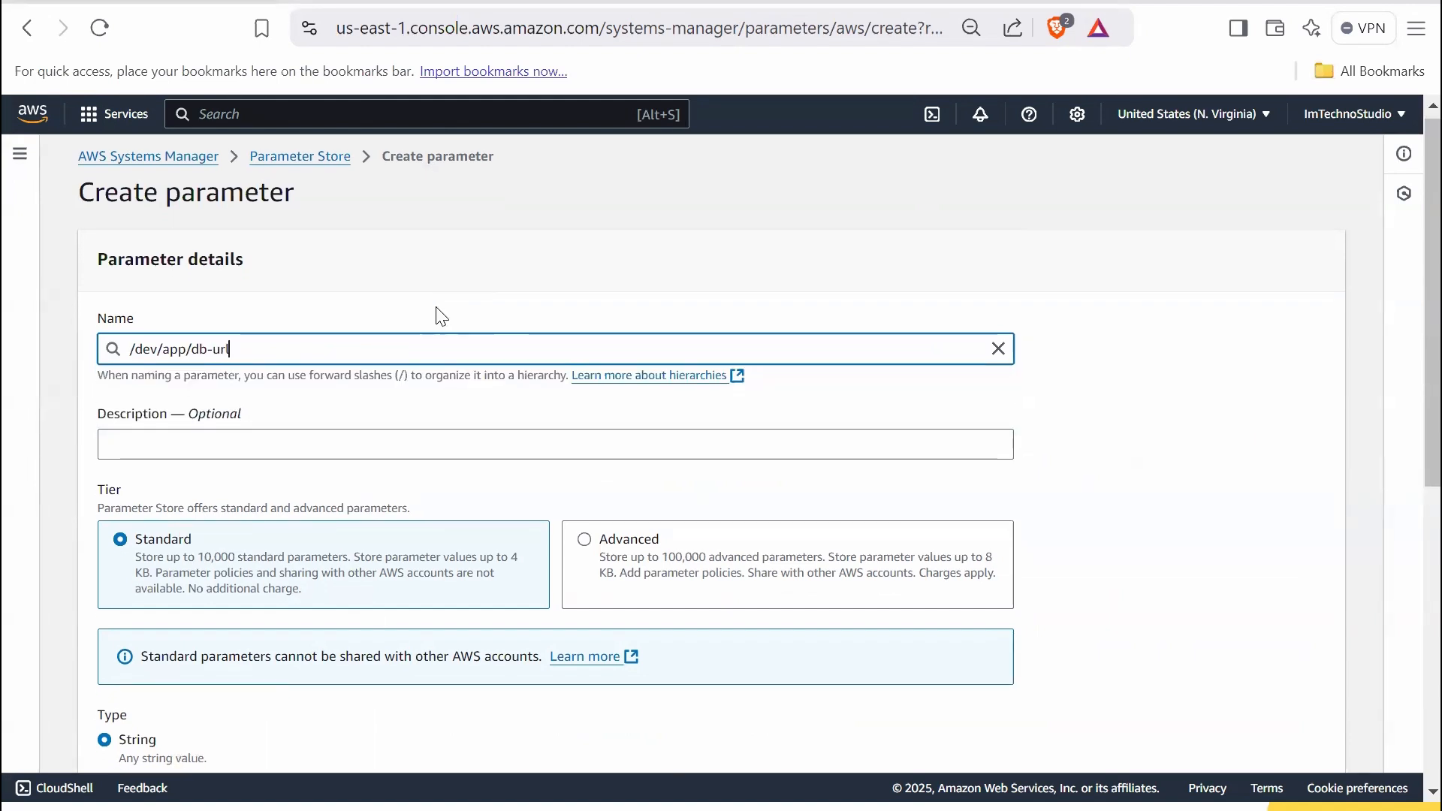
# Set the parameter description to "Database URL for the development environment".
pyautogui.scroll(-1, 322, 357)
pyautogui.click(235, 412)
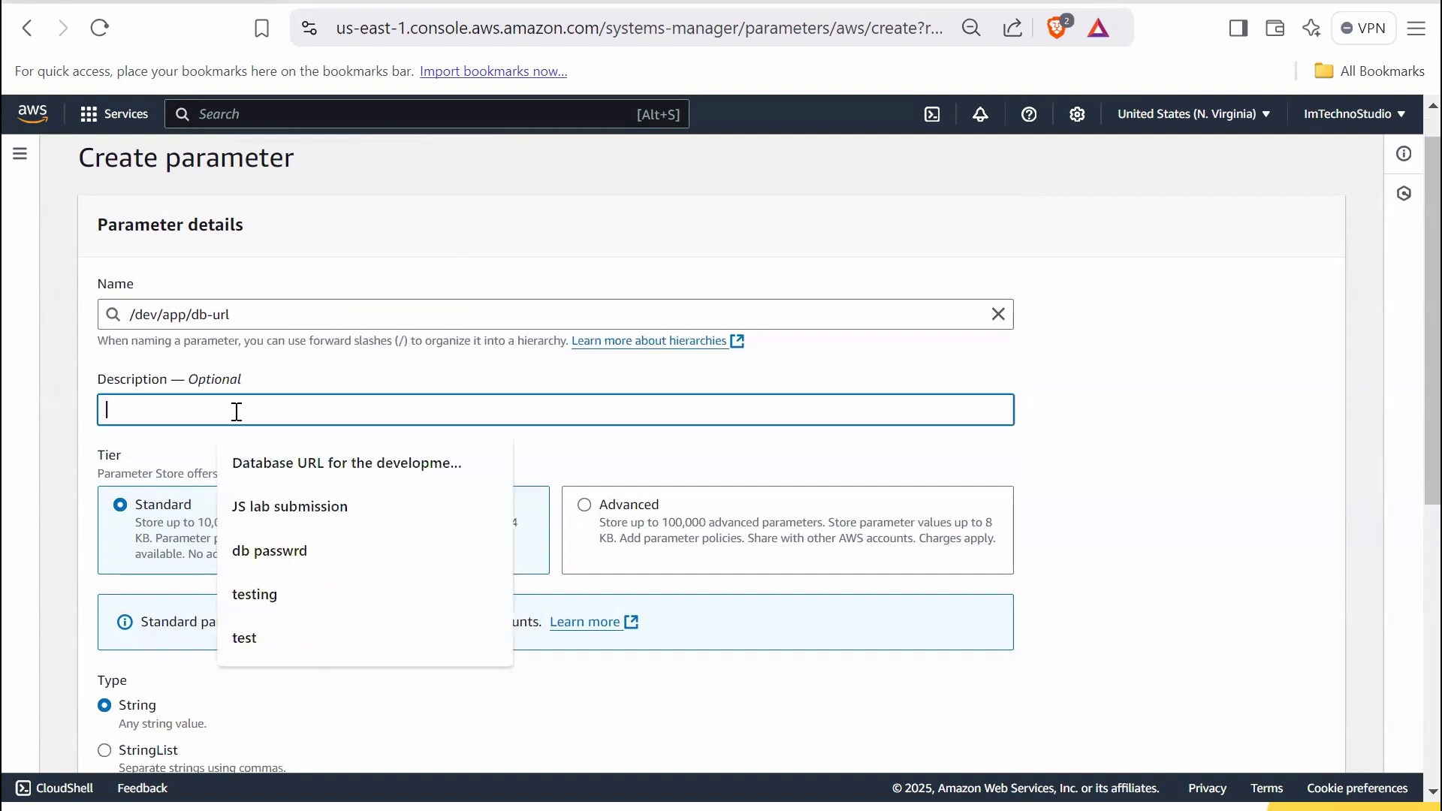
pyautogui.write('Database')
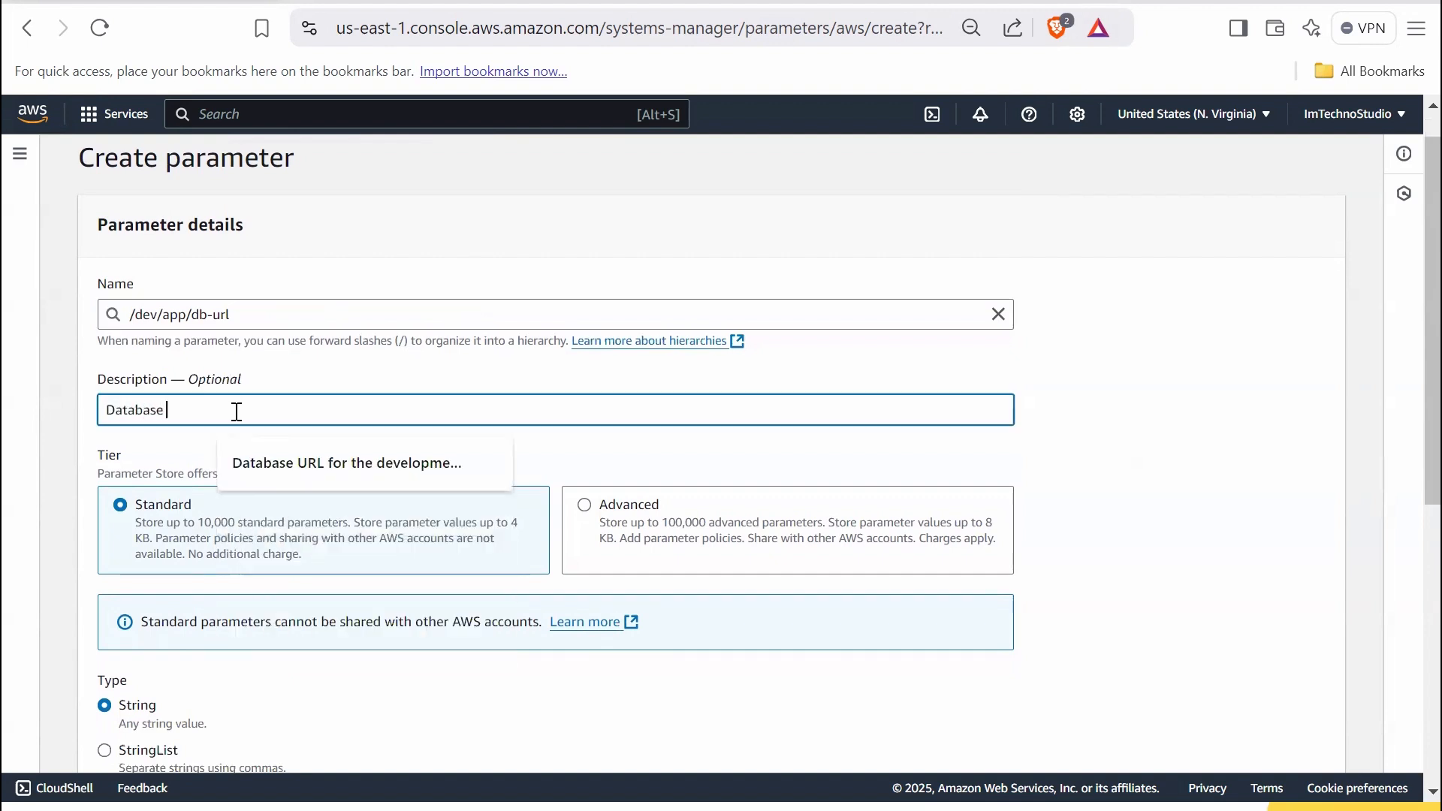
pyautogui.press('Down')
pyautogui.press('Return')
pyautogui.scroll(-3, 567, 277)
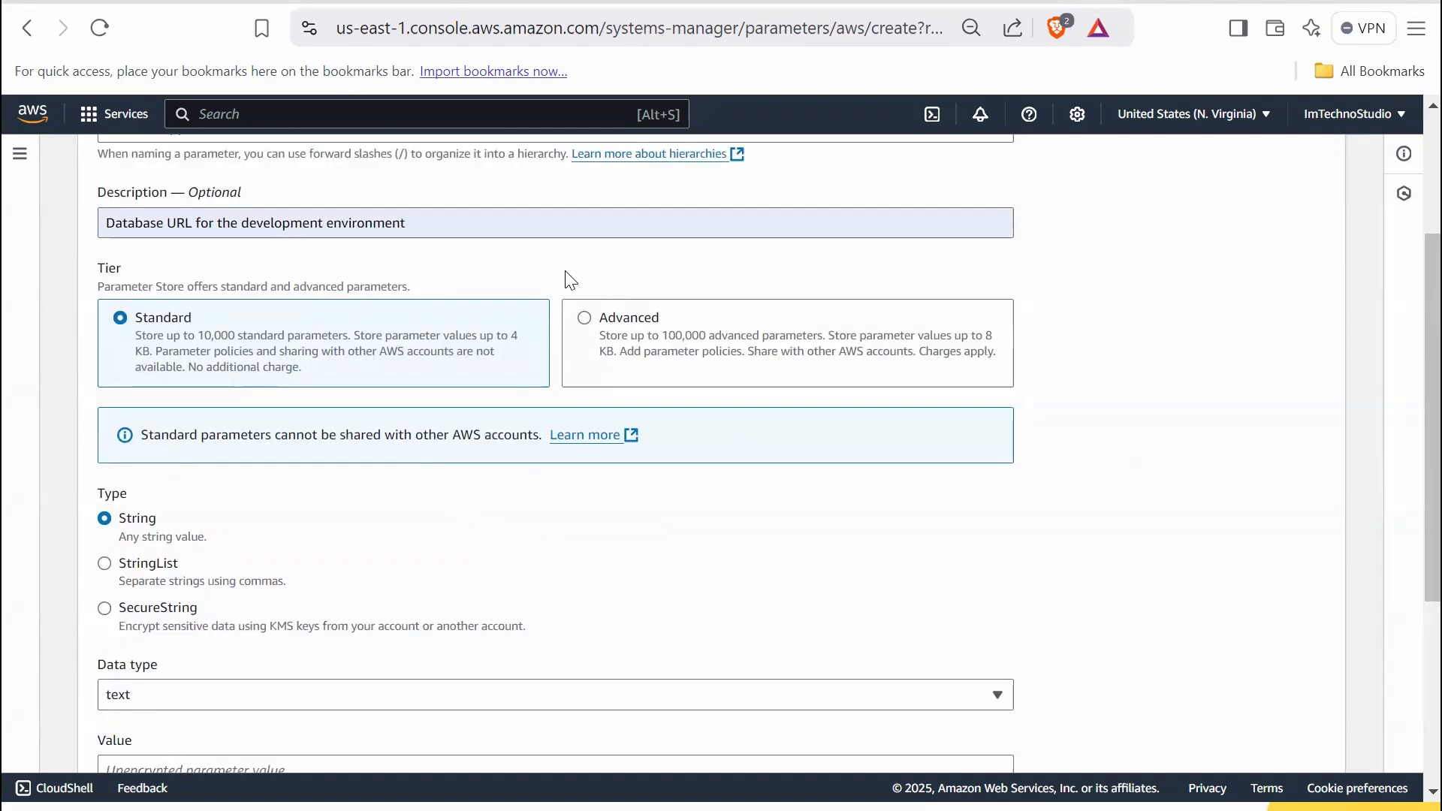
pyautogui.click(571, 280)
pyautogui.scroll(-2, 492, 549)
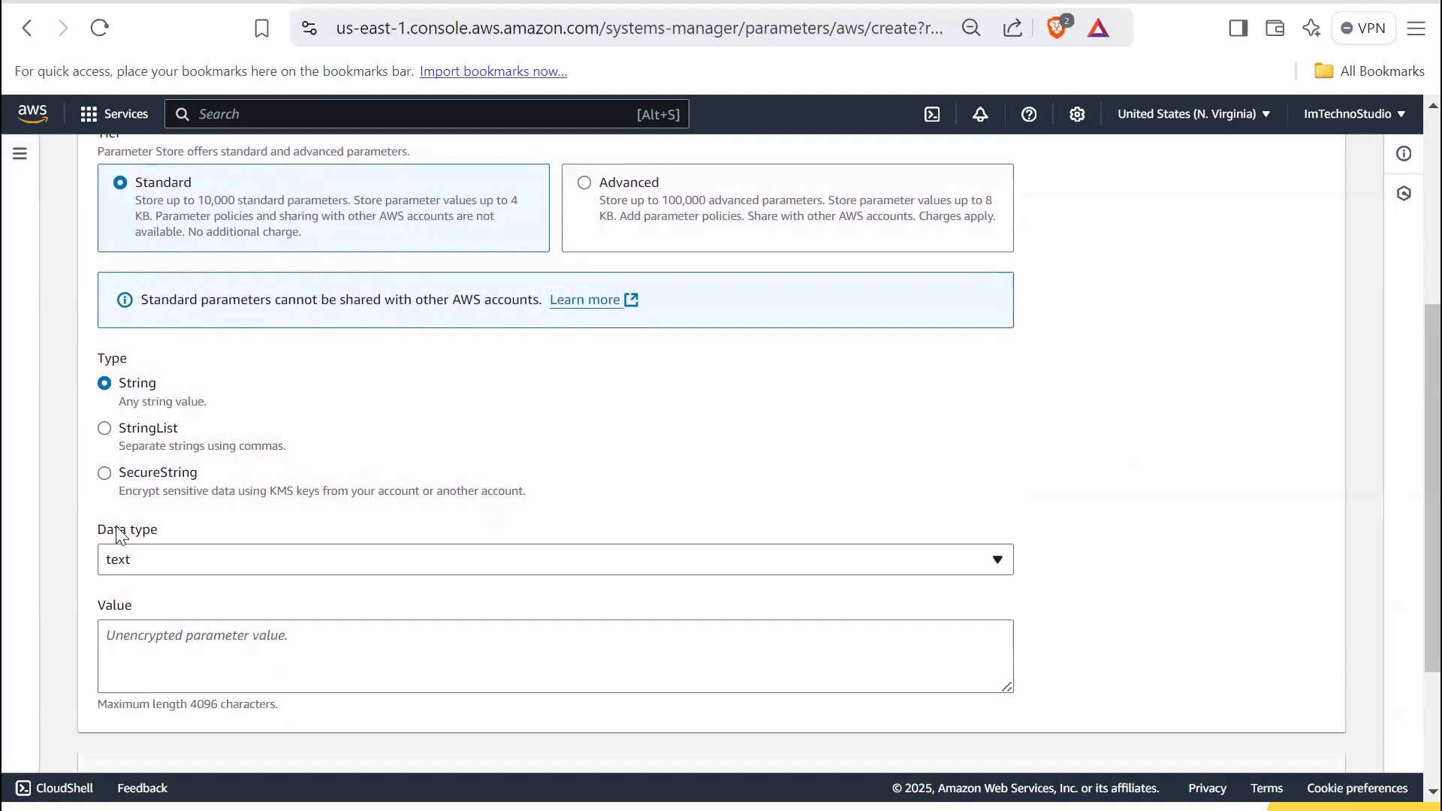
# Try true and false as sample values for the String parameter, clearing each one.
pyautogui.scroll(-1, 457, 373)
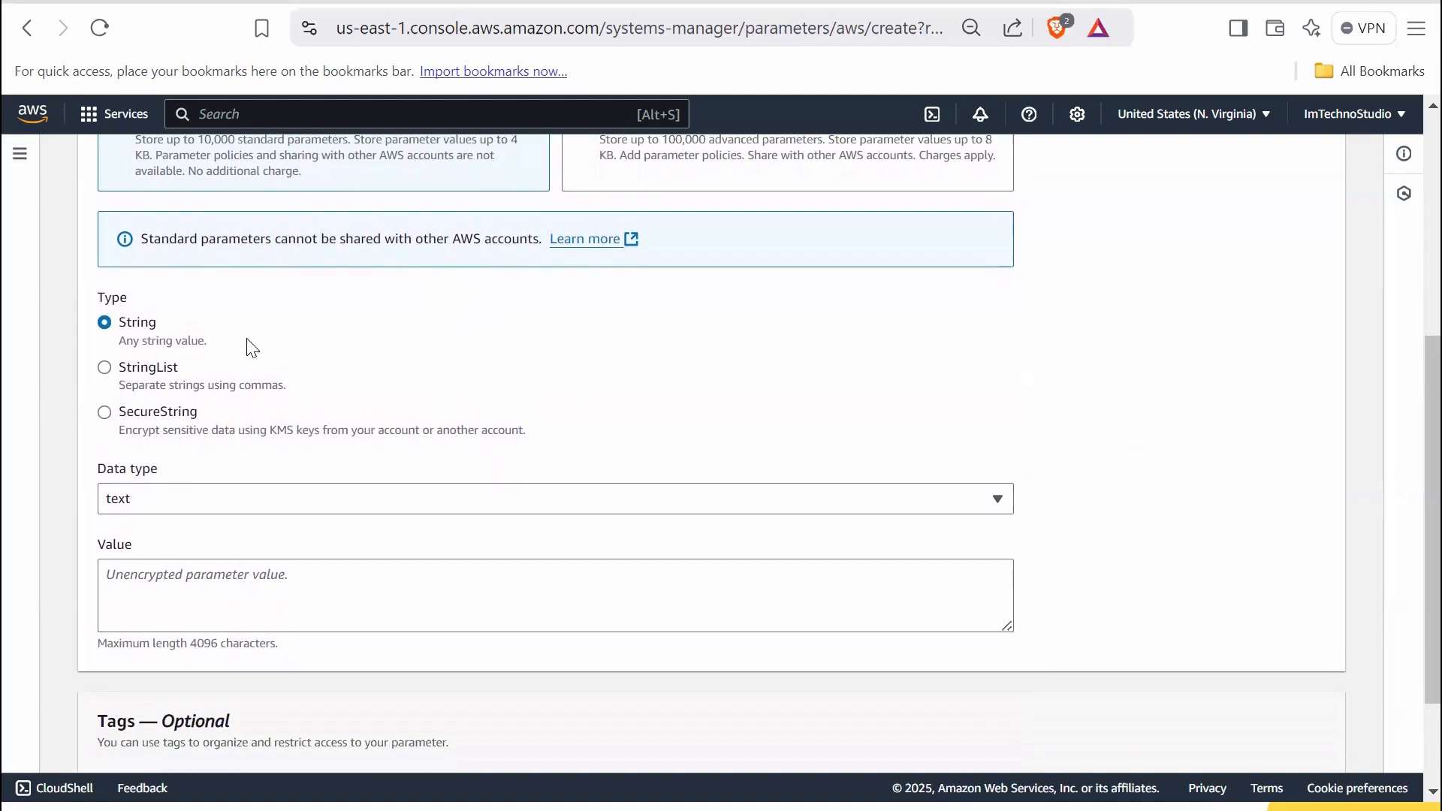
pyautogui.moveTo(140, 316); pyautogui.dragTo(126, 316)
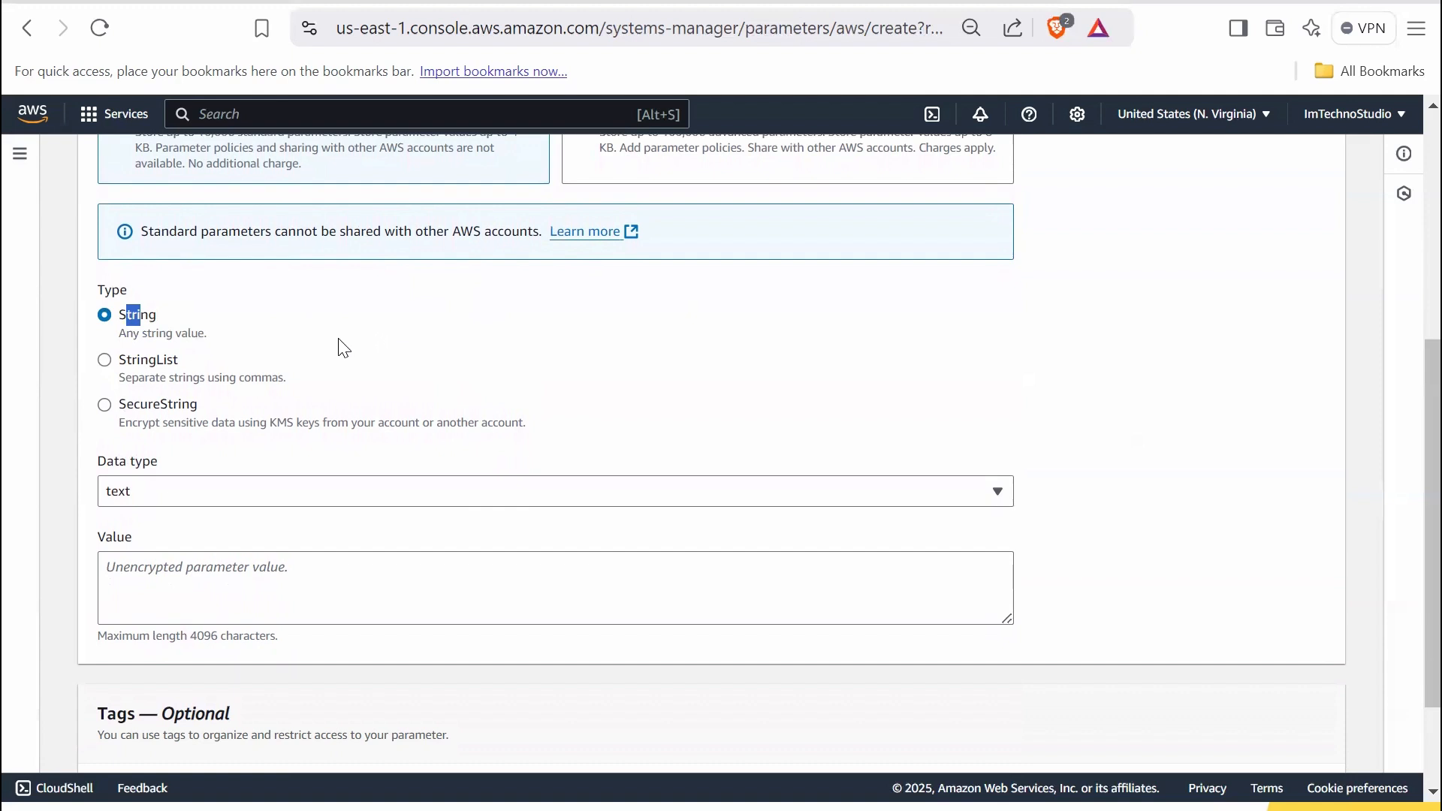
pyautogui.click(160, 318)
pyautogui.click(155, 576)
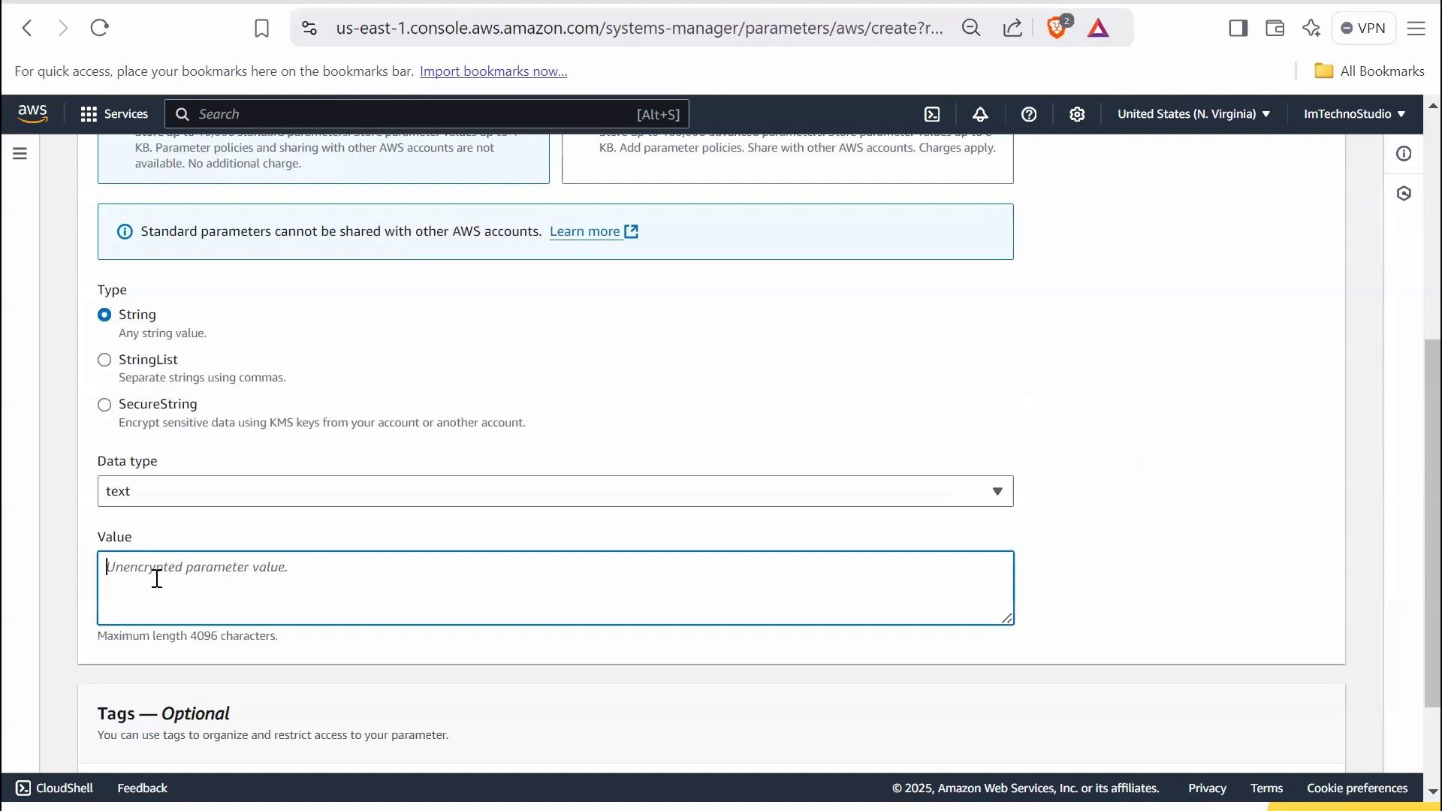
pyautogui.write('true')
pyautogui.press('BackSpace')
pyautogui.press('BackSpace')
pyautogui.press('BackSpace')
pyautogui.write('false')
pyautogui.press('BackSpace')
pyautogui.press('BackSpace')
pyautogui.press('BackSpace')
pyautogui.press('BackSpace')
pyautogui.write('https:')
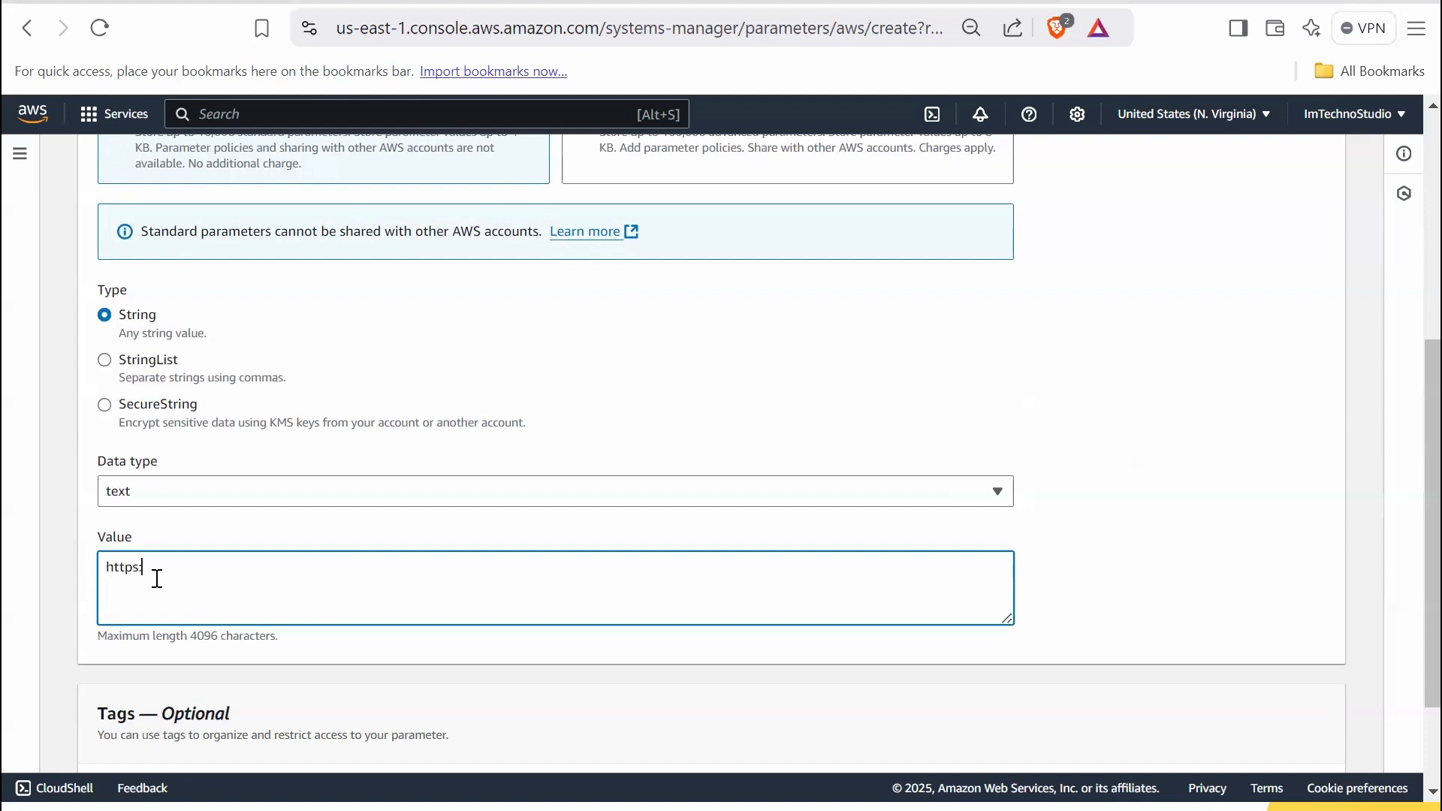
pyautogui.write('//api.example.com')
pyautogui.click(53, 395)
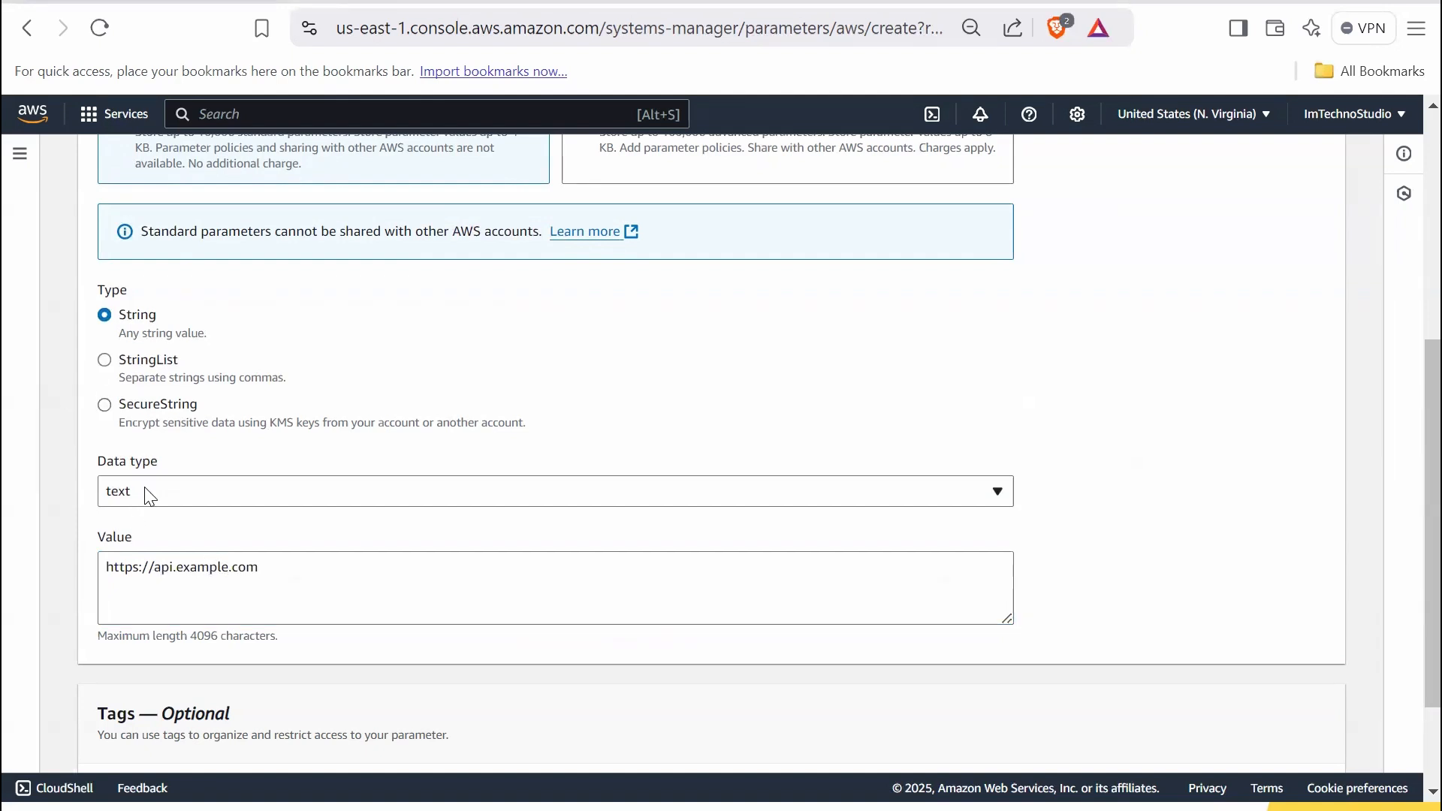
# Set the data type to aws:ec2:image and replace the parameter value with ami-01816d07b1128cd2d.
pyautogui.click(169, 503)
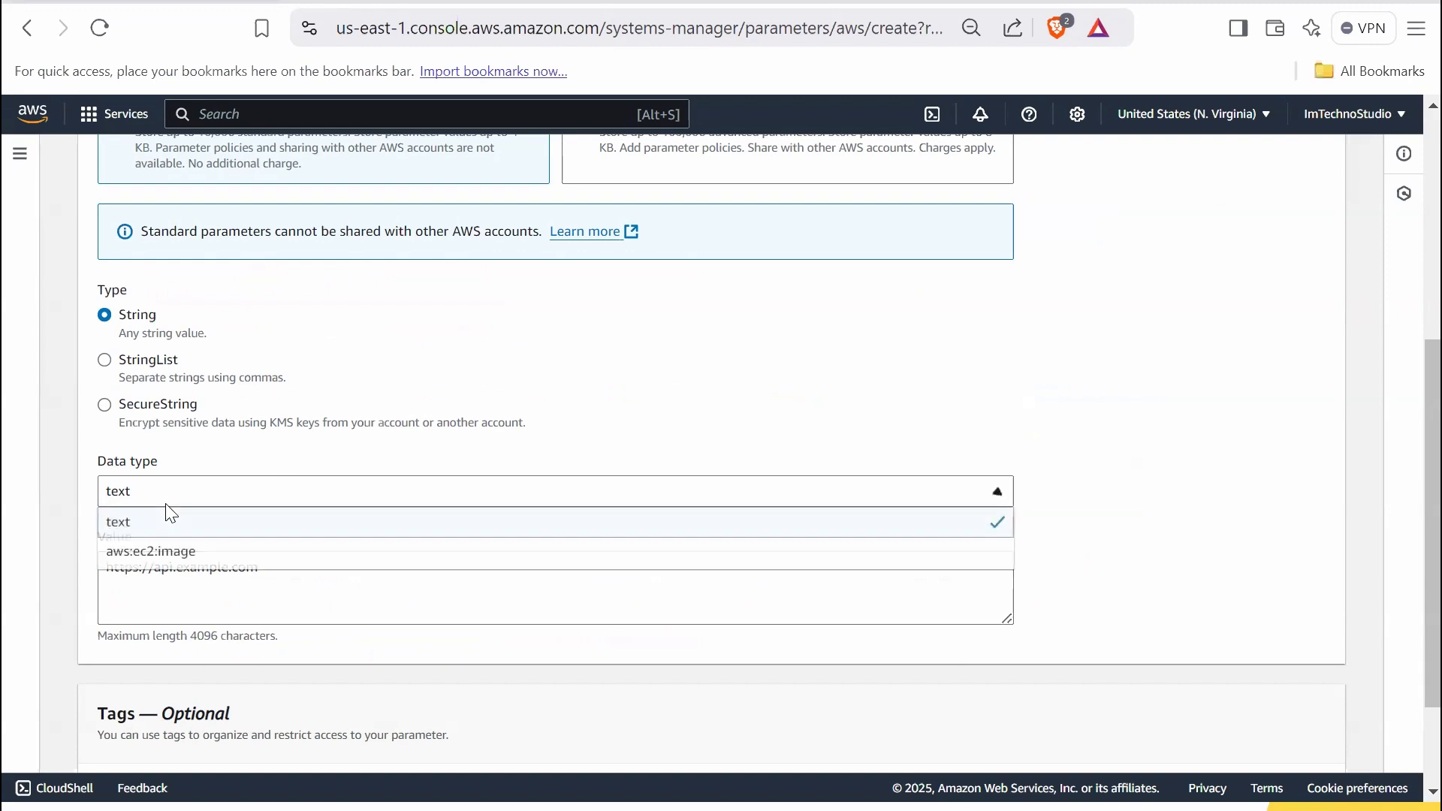
pyautogui.click(160, 559)
pyautogui.click(301, 564)
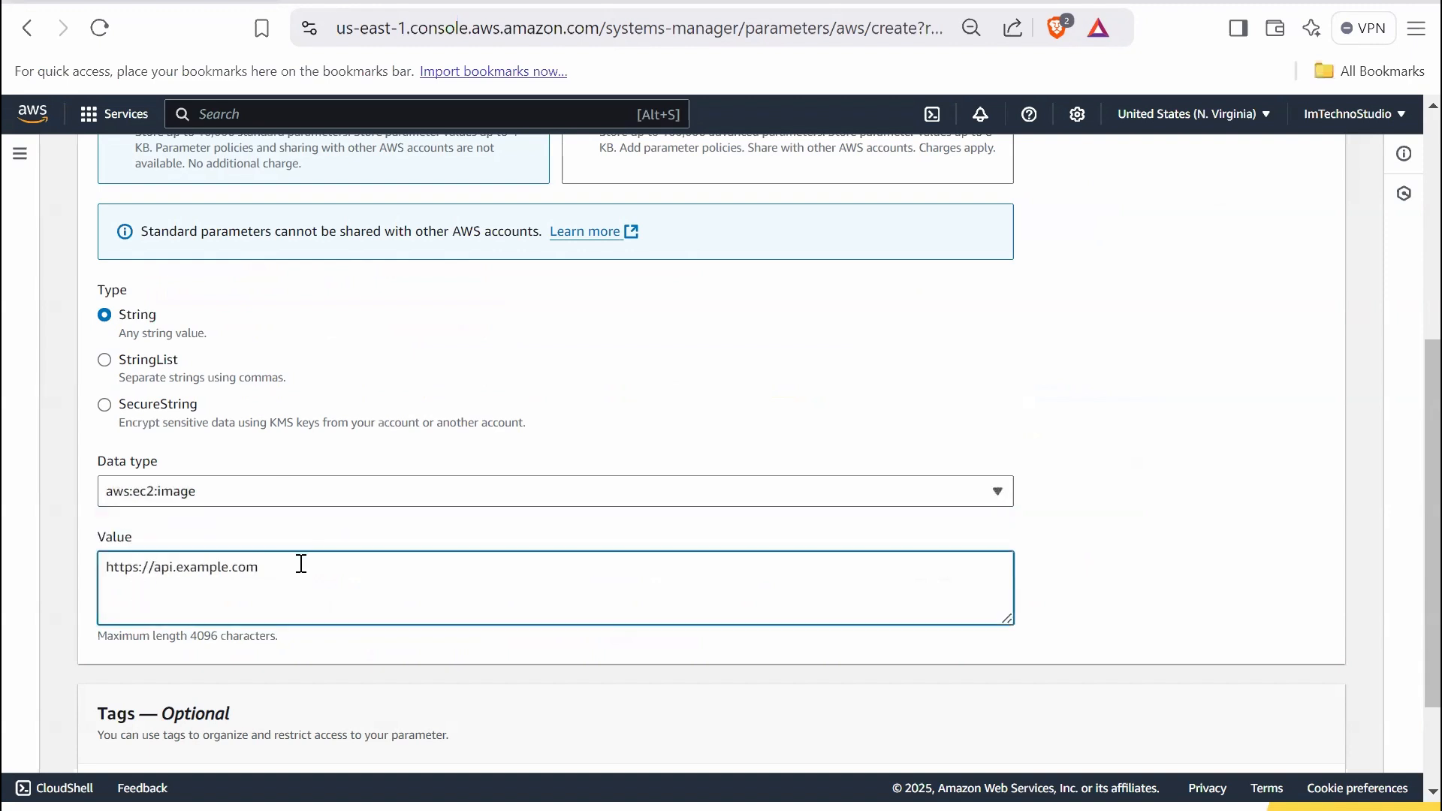
pyautogui.hotkey('ctrl', 'a')
pyautogui.write('ami-01816d07b1128cd2d')
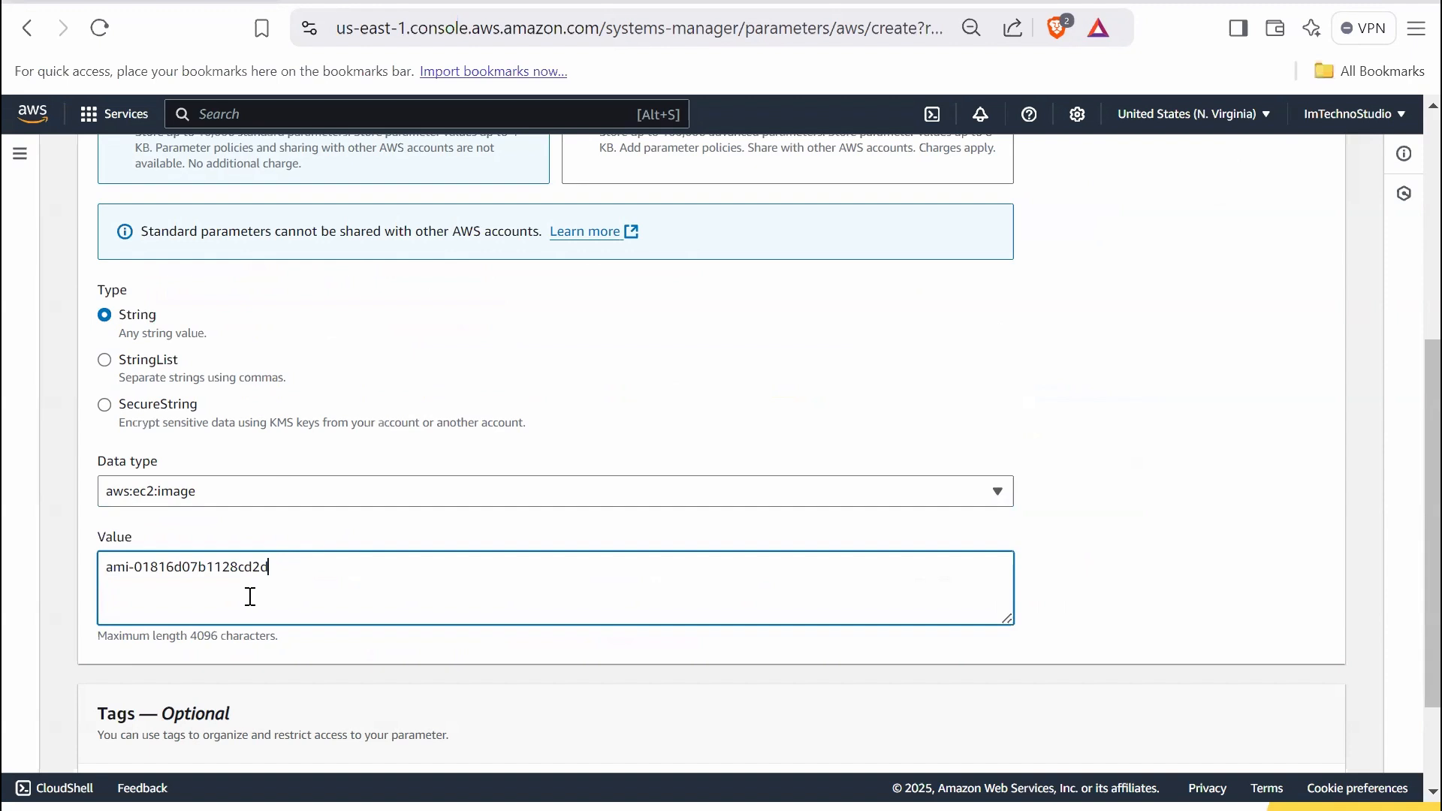
# Switch the parameter type to StringList and set its value to "sg-123abc, sg-456def, sg-789ghi".
pyautogui.click(105, 362)
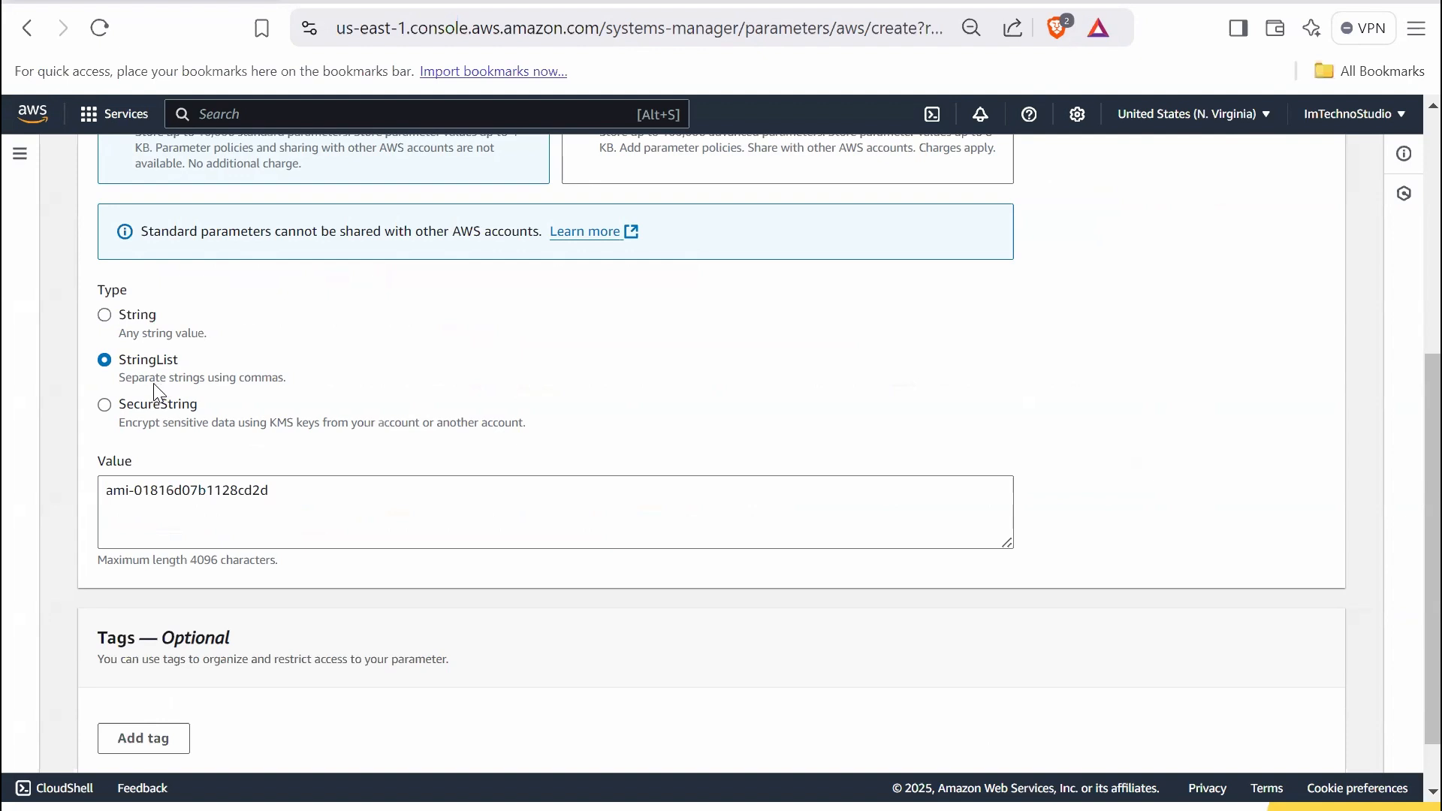
pyautogui.moveTo(270, 490); pyautogui.dragTo(106, 490)
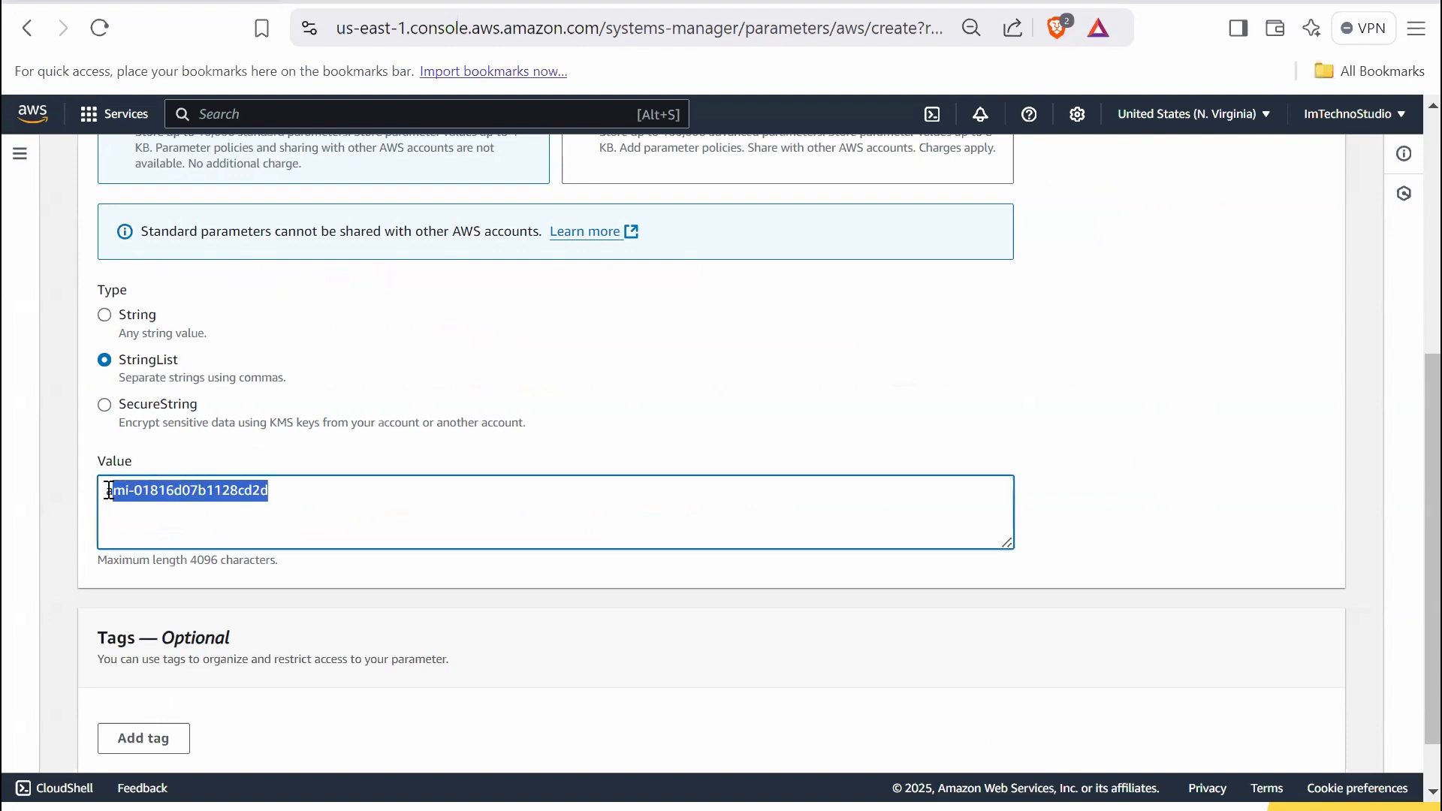
pyautogui.write('sg-123abc, sg-456def, sg-789ghi')
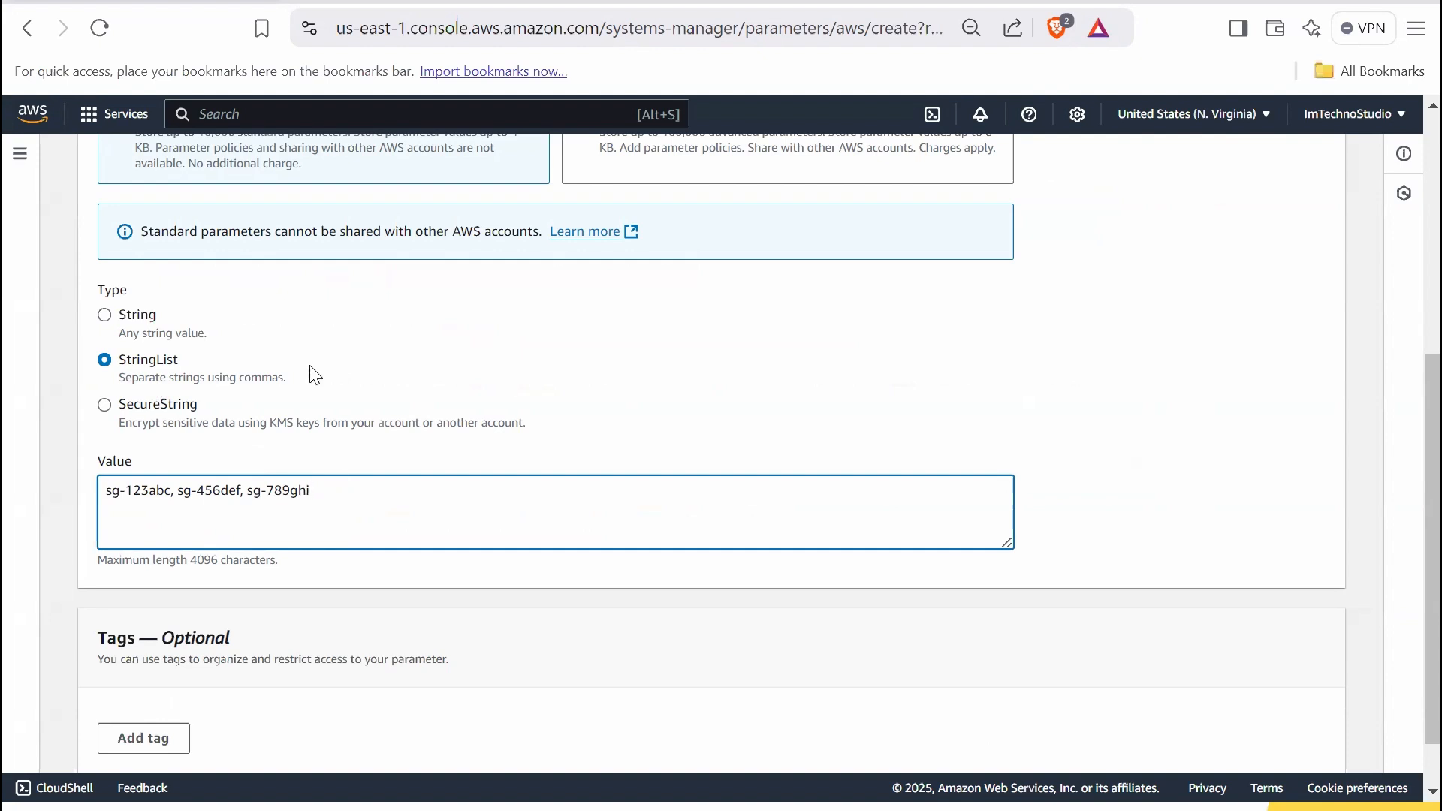
# Switch the parameter type to SecureString and review its KMS key options.
pyautogui.click(130, 407)
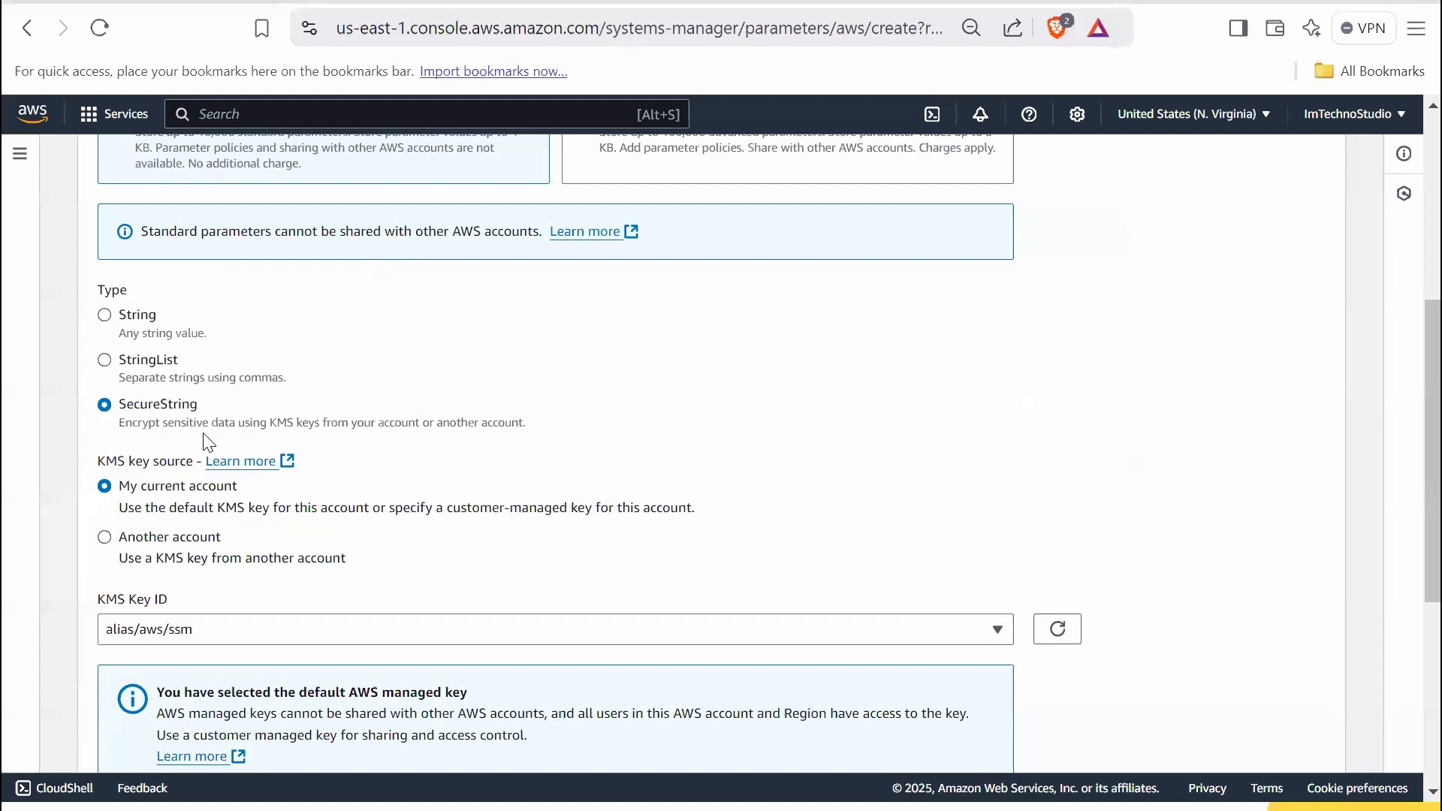
pyautogui.scroll(-2, 210, 435)
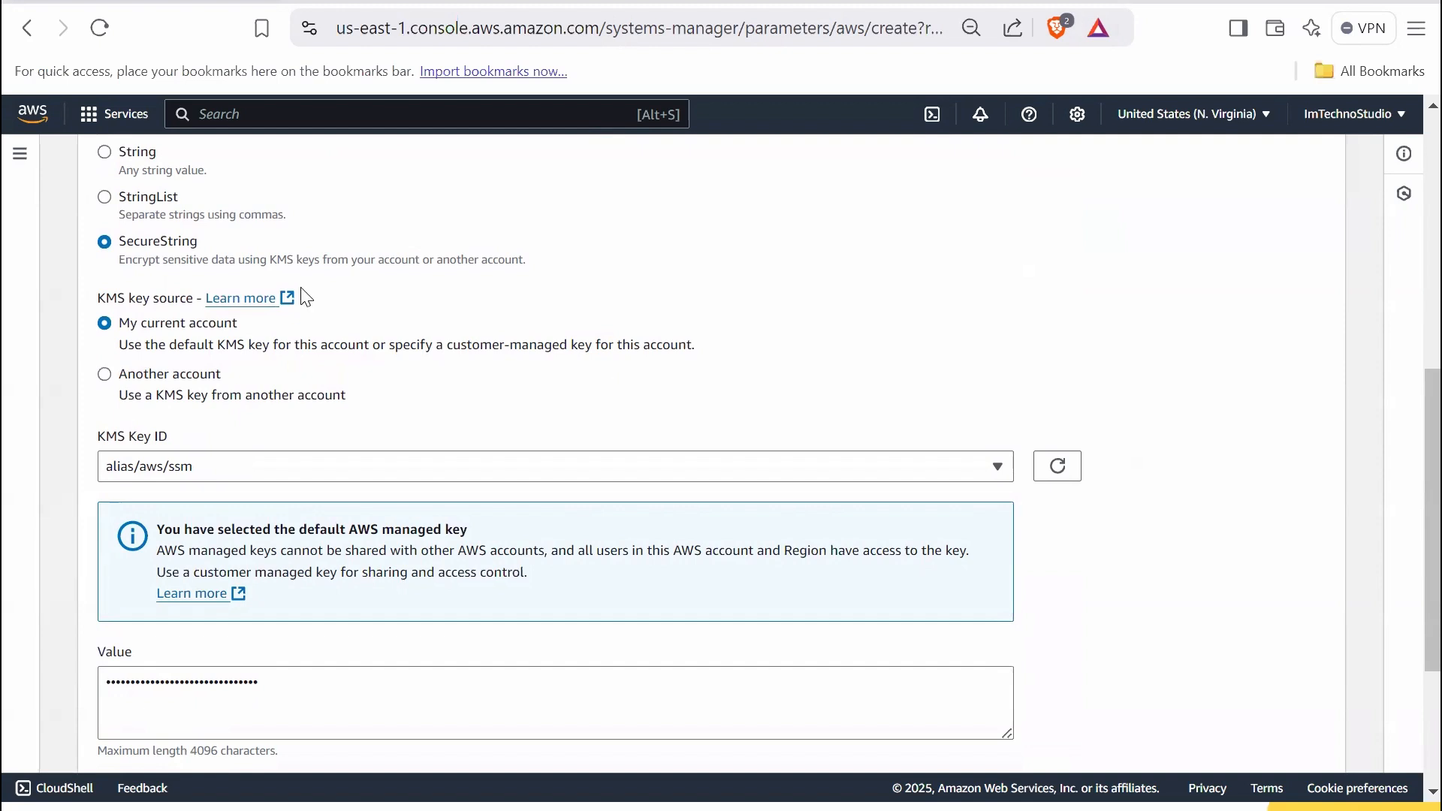
# Set the parameter to type String with data type text and value jdbc:mysql://database-hostname:3306/mydb.
pyautogui.click(105, 153)
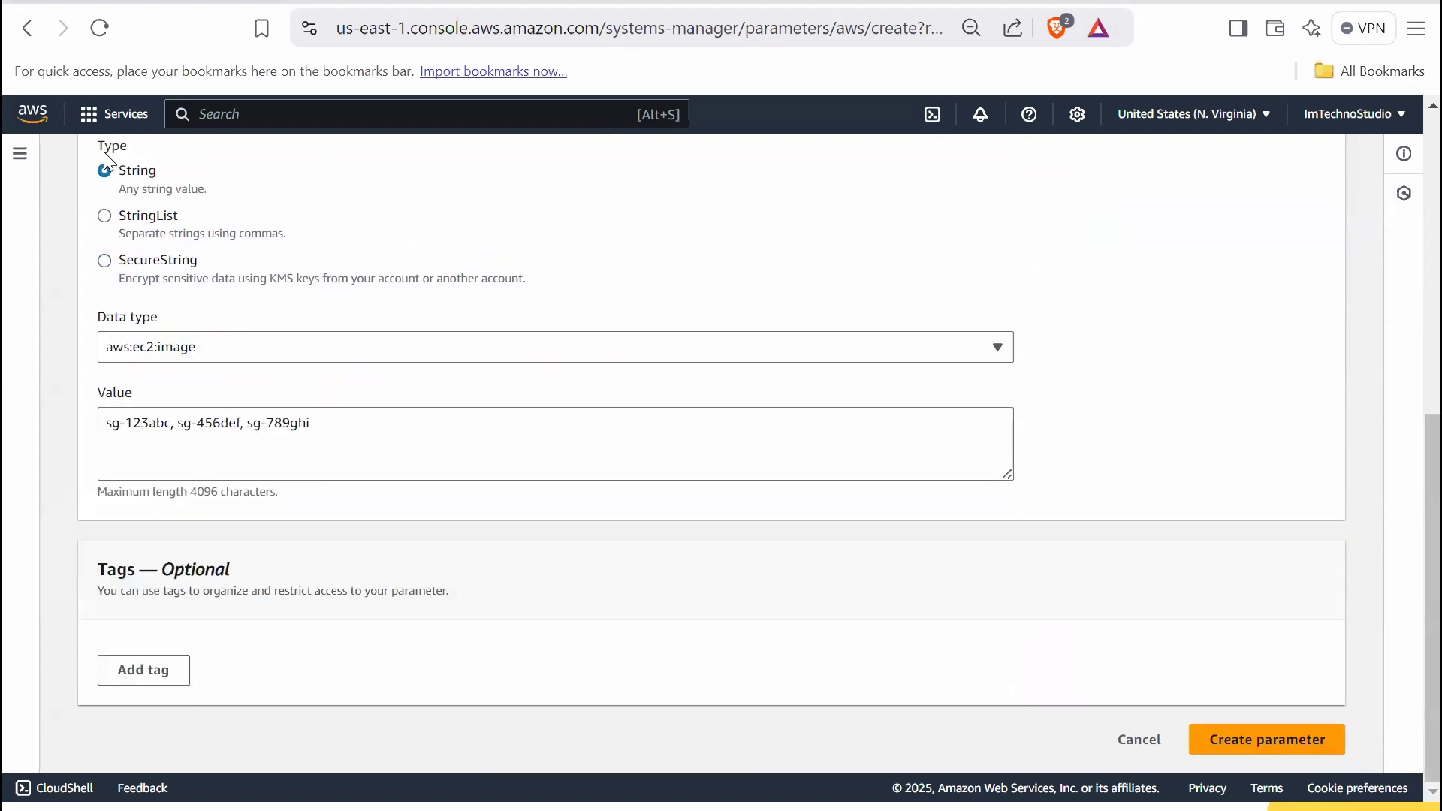
pyautogui.click(150, 354)
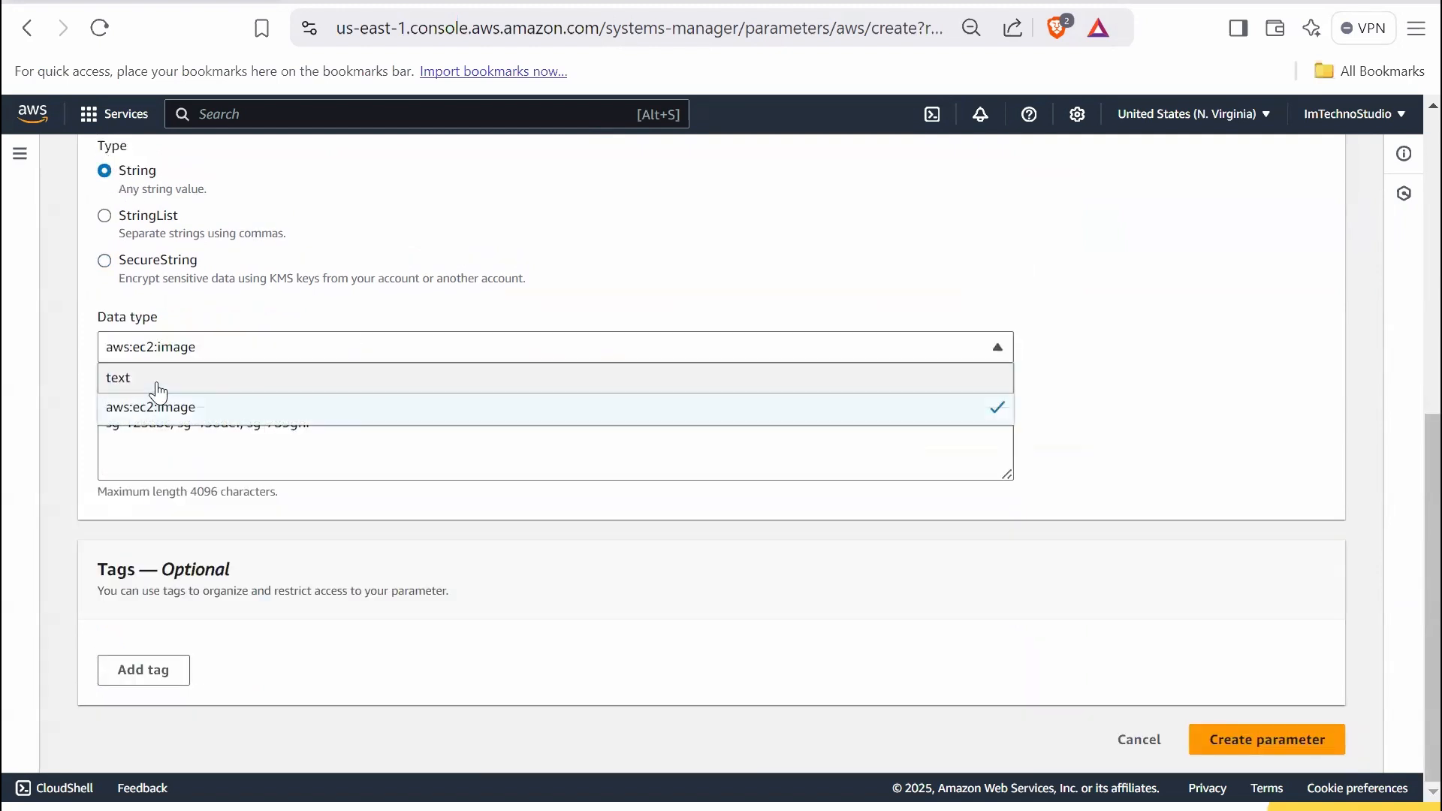
pyautogui.click(156, 384)
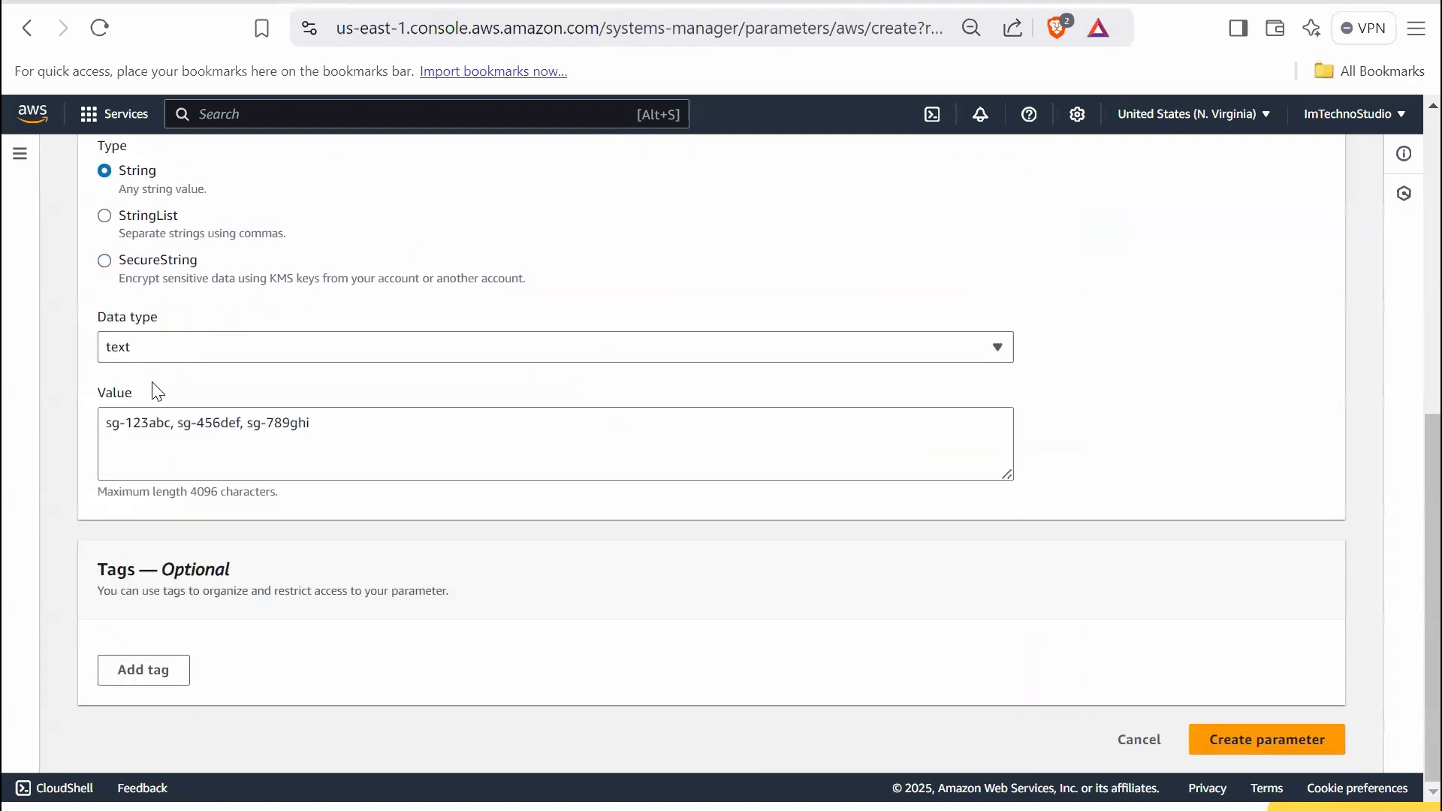
pyautogui.click(326, 426)
pyautogui.hotkey('ctrl', 'a')
pyautogui.write('jdbc:mysql://database-hostname:3306/mydb')
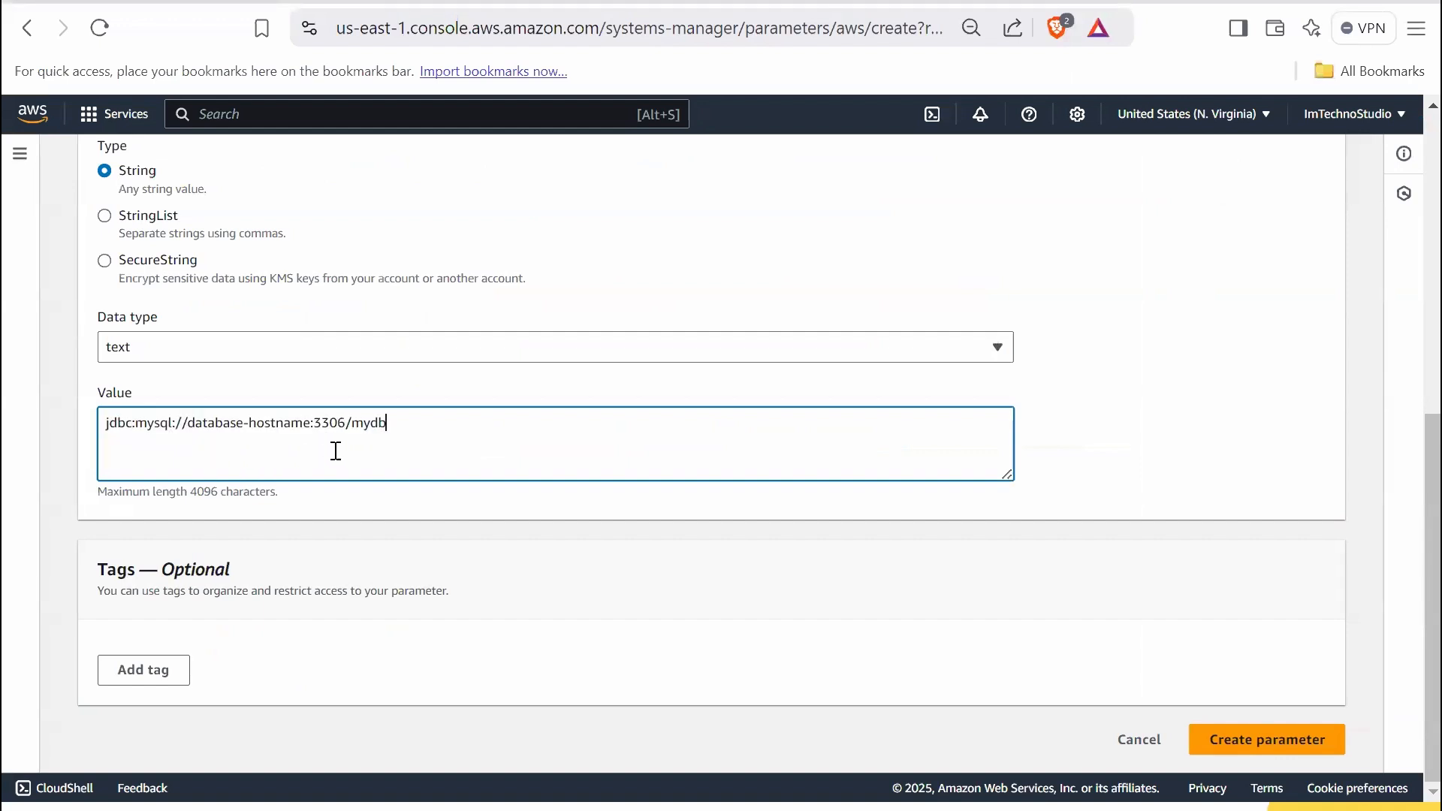
pyautogui.click(257, 548)
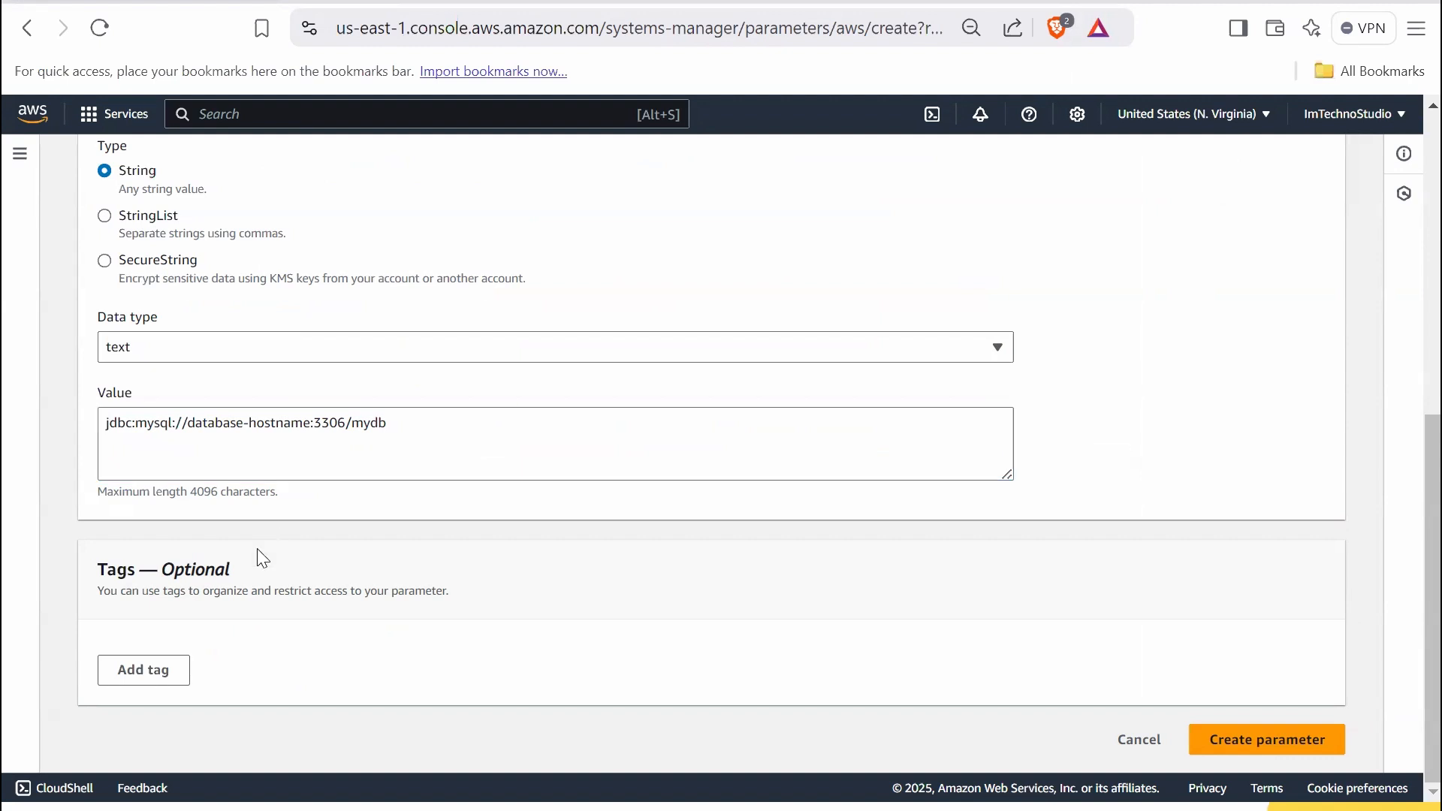
# Add a tag to the parameter with key Database and value MYSQL.
pyautogui.click(158, 682)
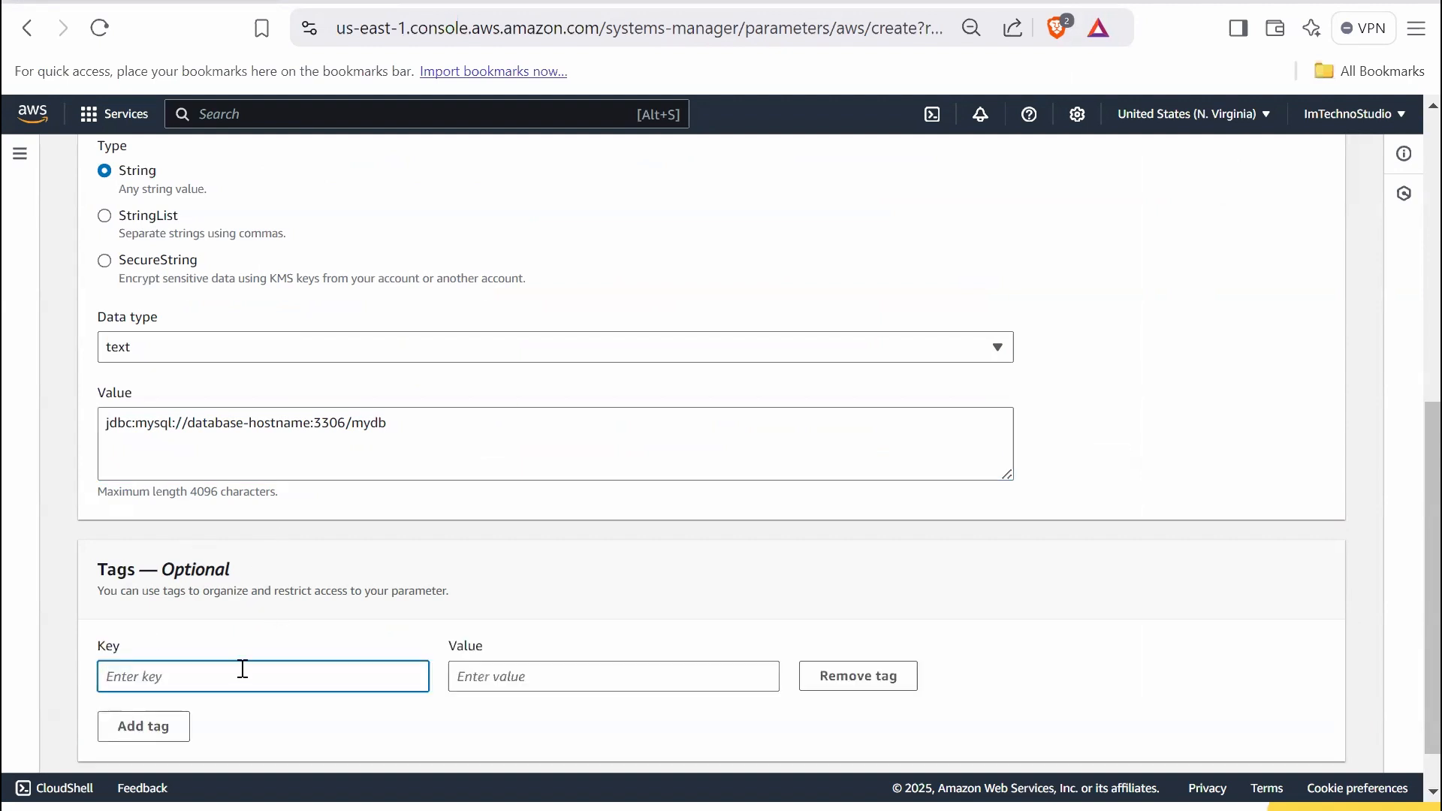
pyautogui.write('Database')
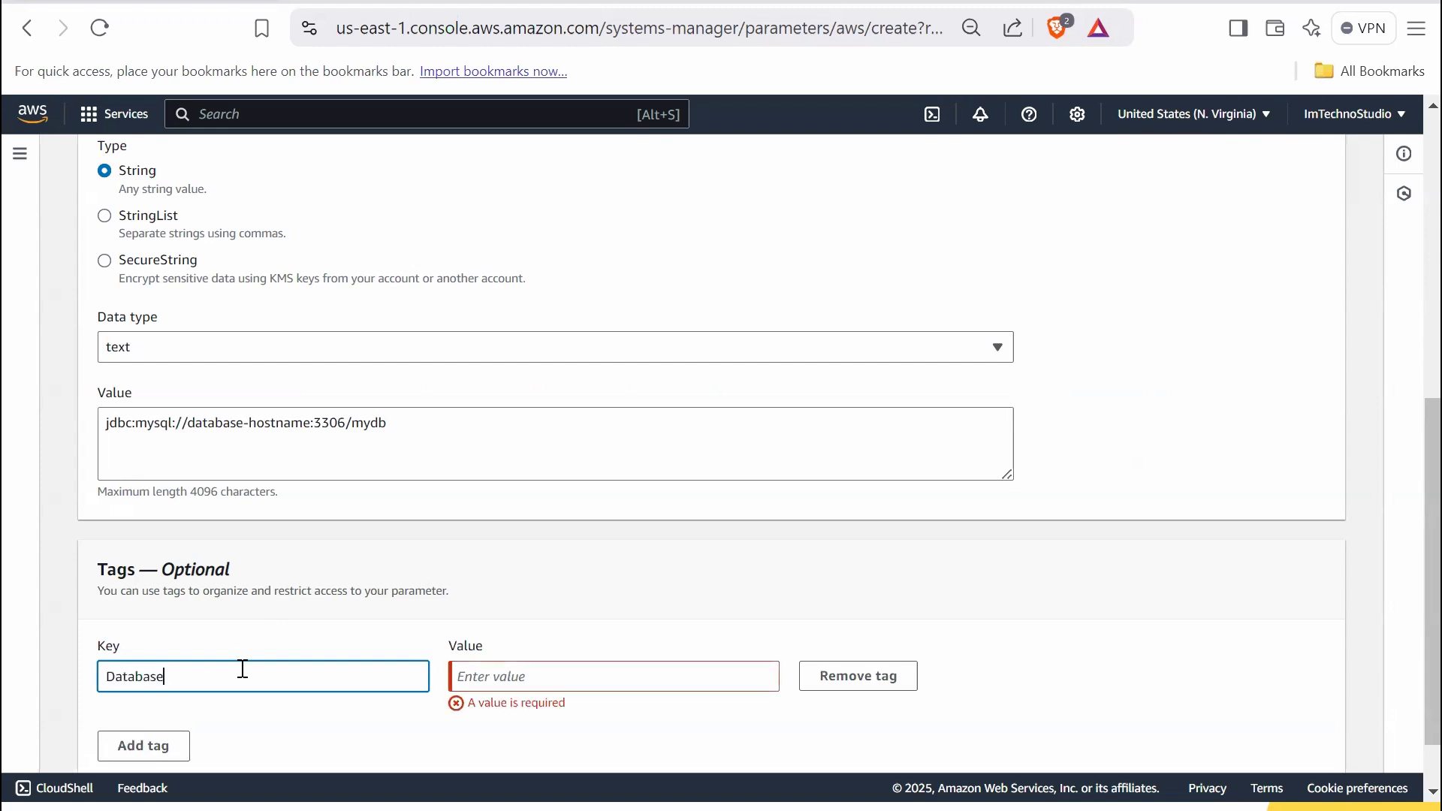
pyautogui.press('Tab')
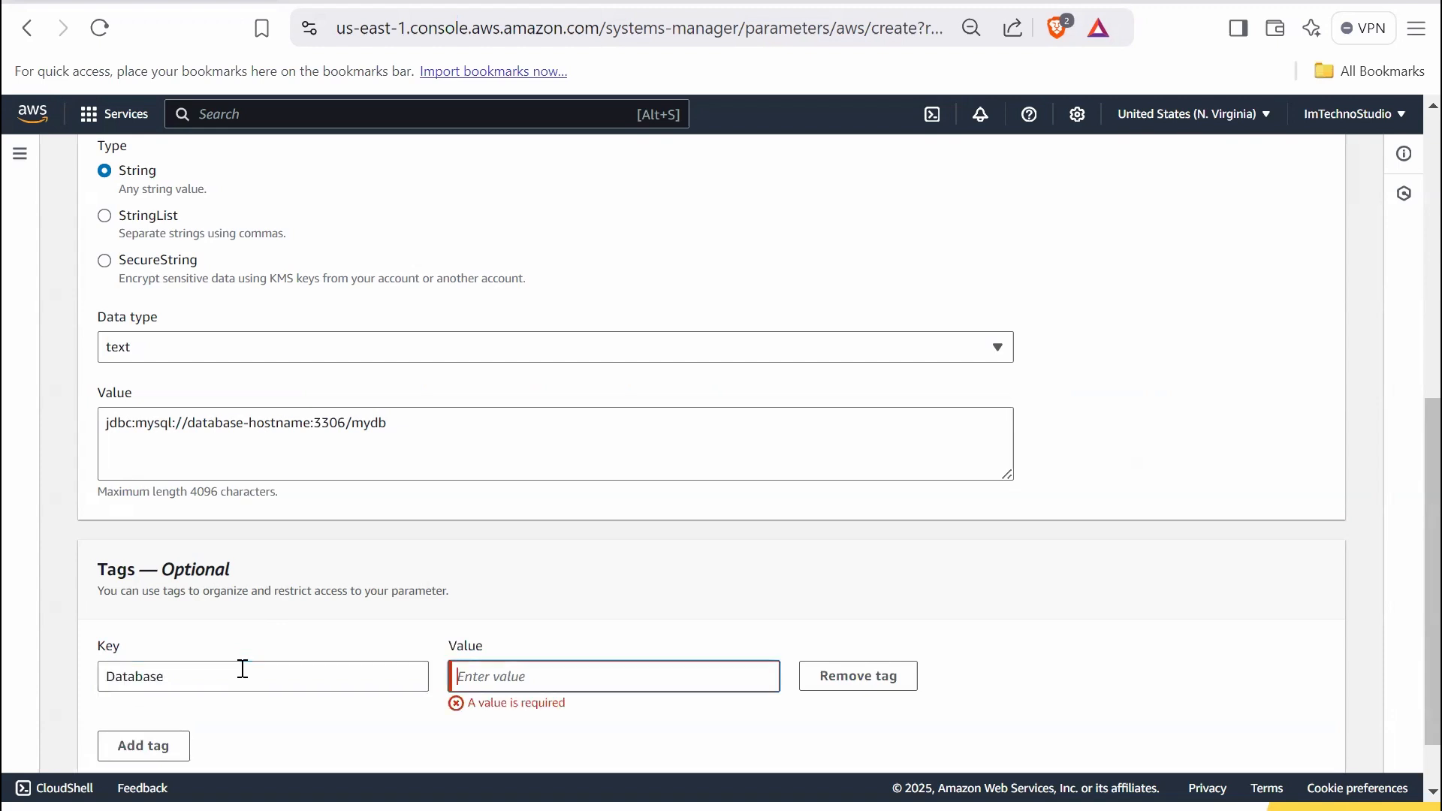
pyautogui.write('MYSQL')
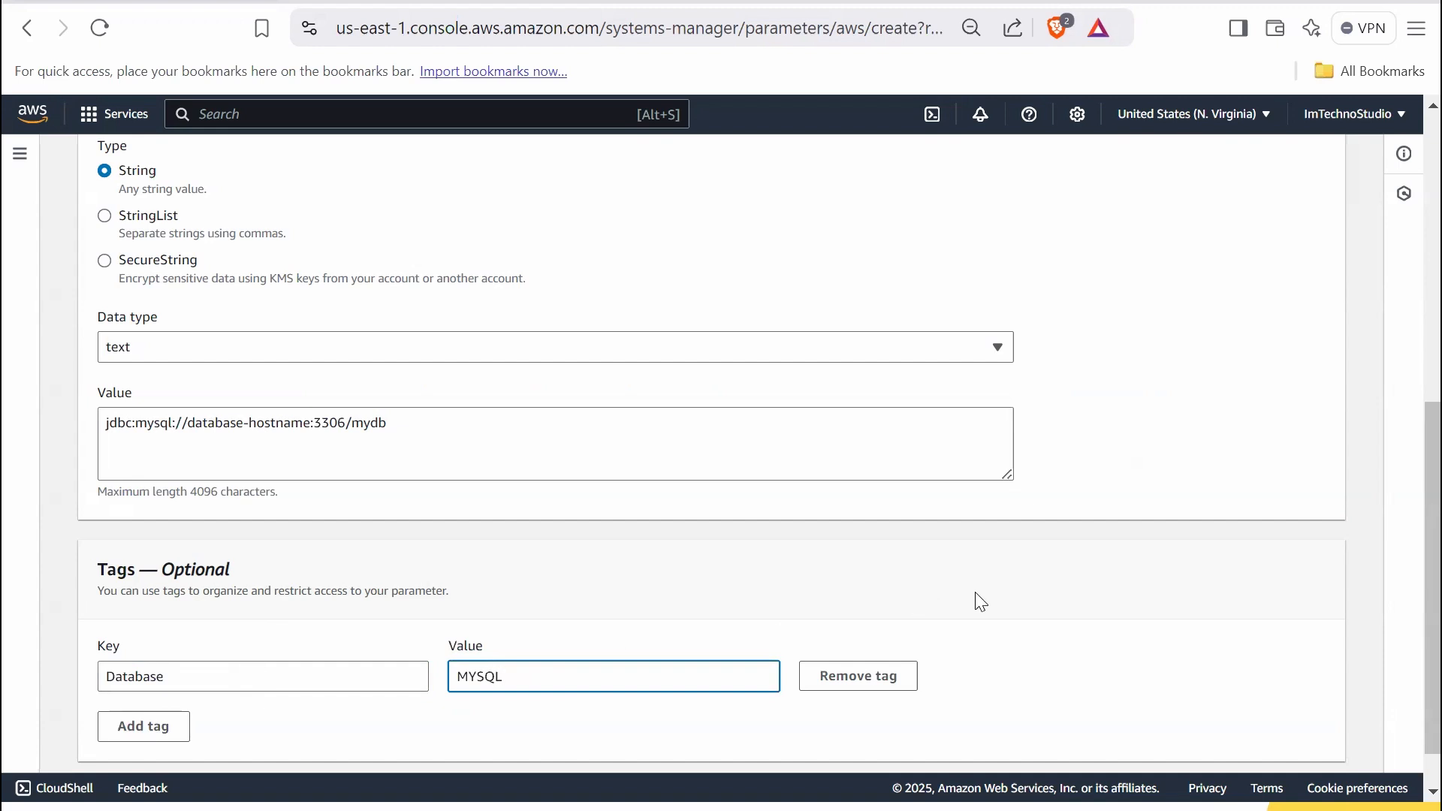
# Create the parameter from the completed form and open the details of /dev/app/db-url.
pyautogui.scroll(-2, 975, 594)
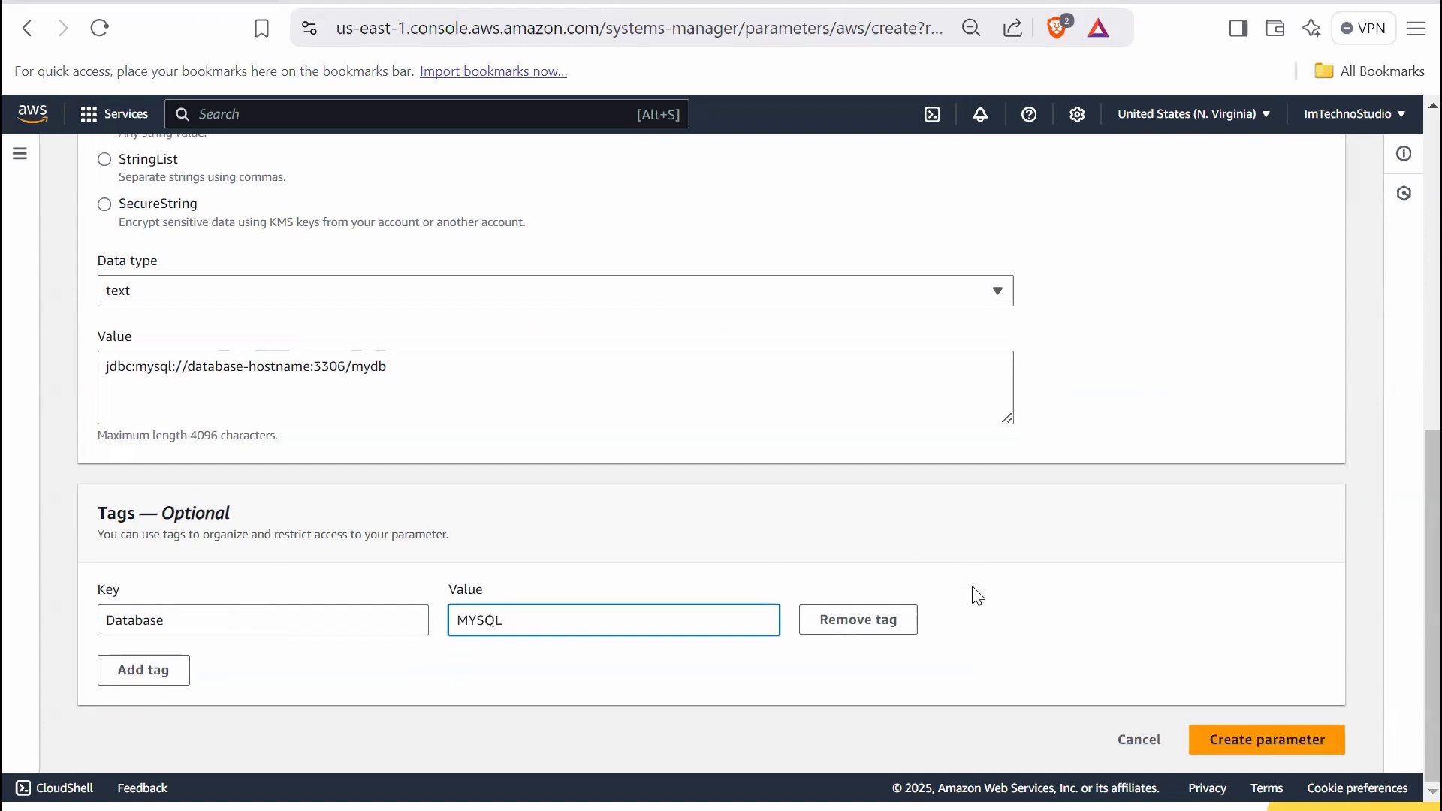
pyautogui.click(1266, 744)
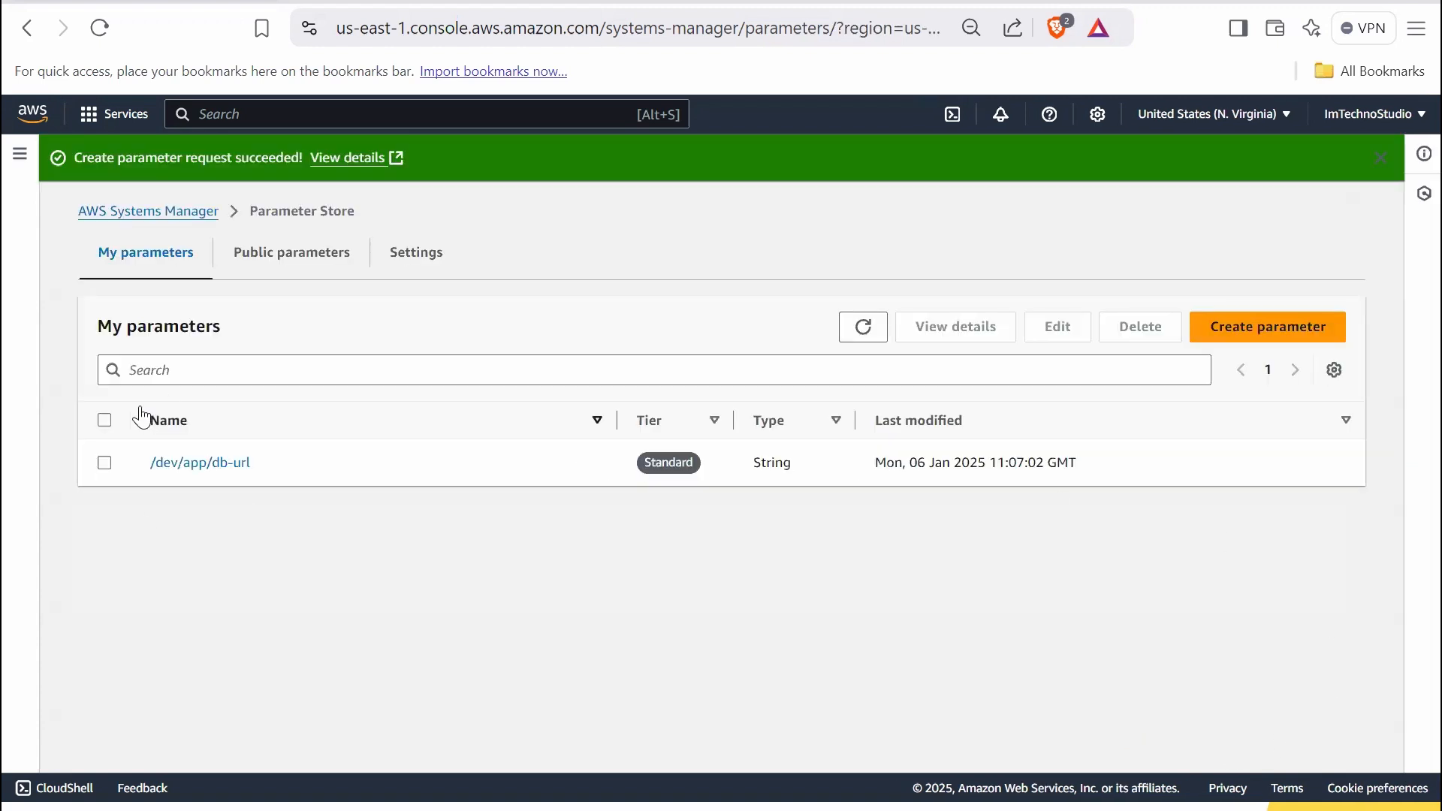
pyautogui.click(190, 473)
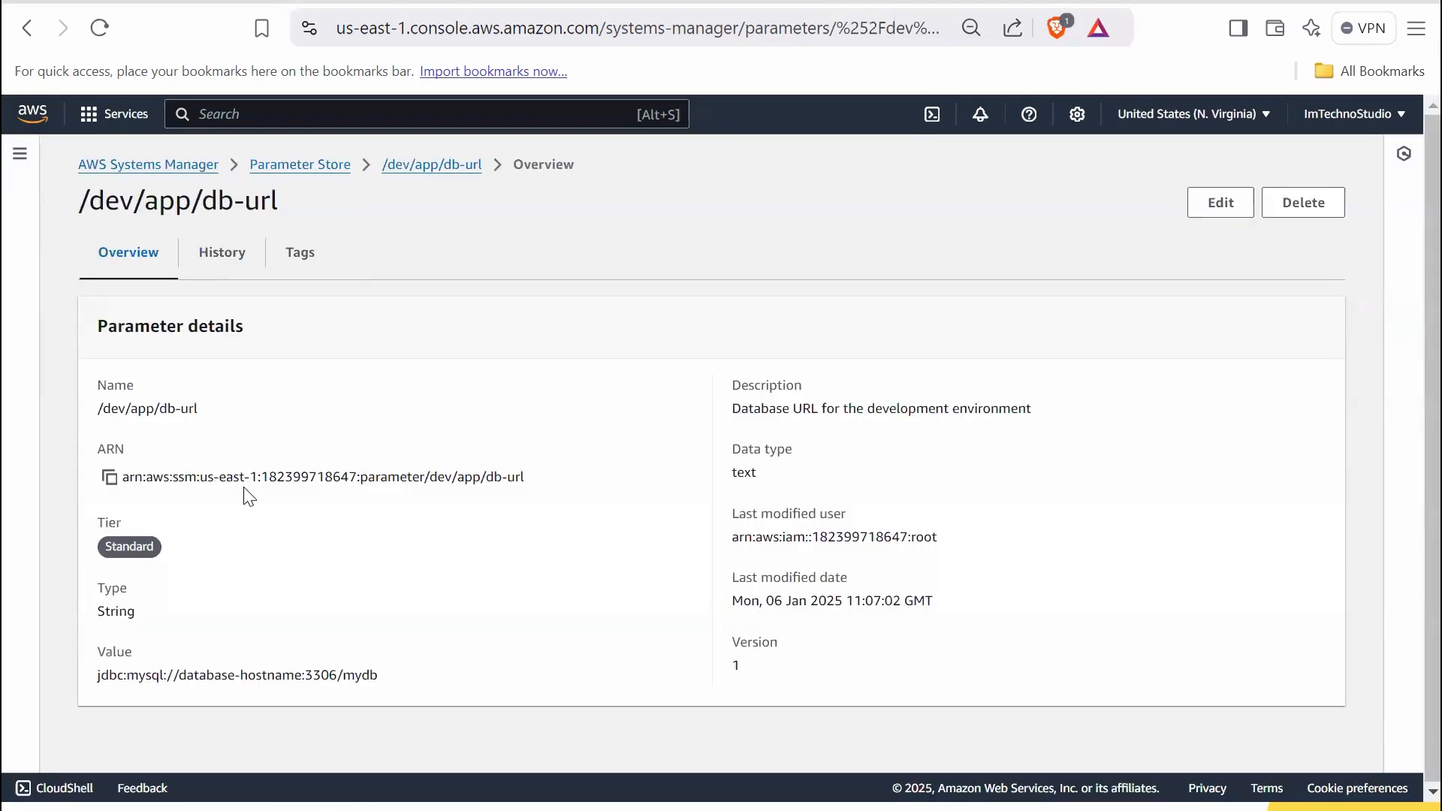
# Examine the /dev/app/db-url parameter's ARN, last modified user, modification date and version, and open its history.
pyautogui.moveTo(208, 478); pyautogui.dragTo(353, 481)
pyautogui.click(447, 535)
pyautogui.moveTo(776, 541); pyautogui.dragTo(926, 539)
pyautogui.moveTo(775, 602); pyautogui.dragTo(842, 601)
pyautogui.click(777, 691)
pyautogui.click(224, 257)
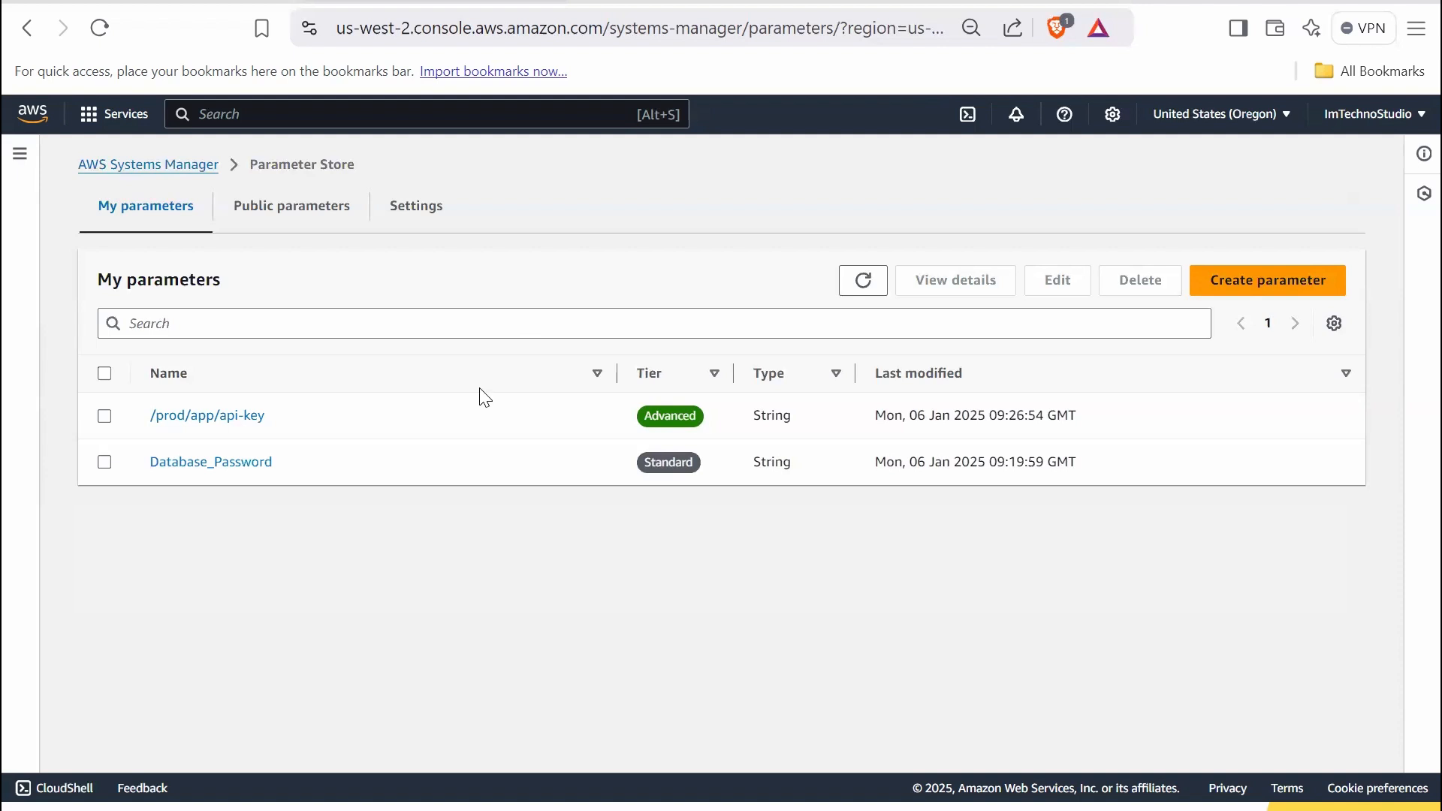
# Open the Database_Password version history in the Oregon region, attach the label Initial to version 1, and refresh the version list.
pyautogui.click(214, 466)
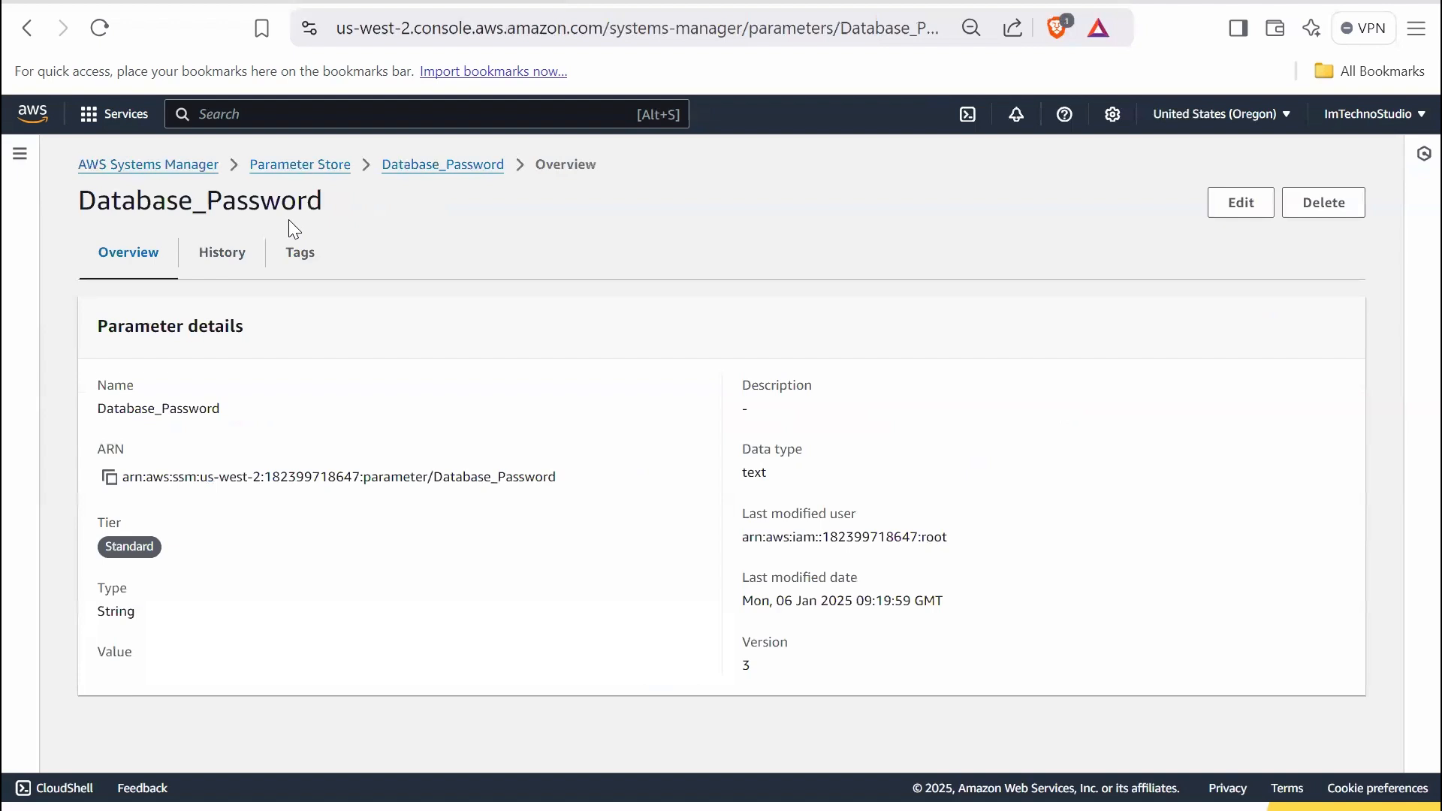
pyautogui.click(224, 262)
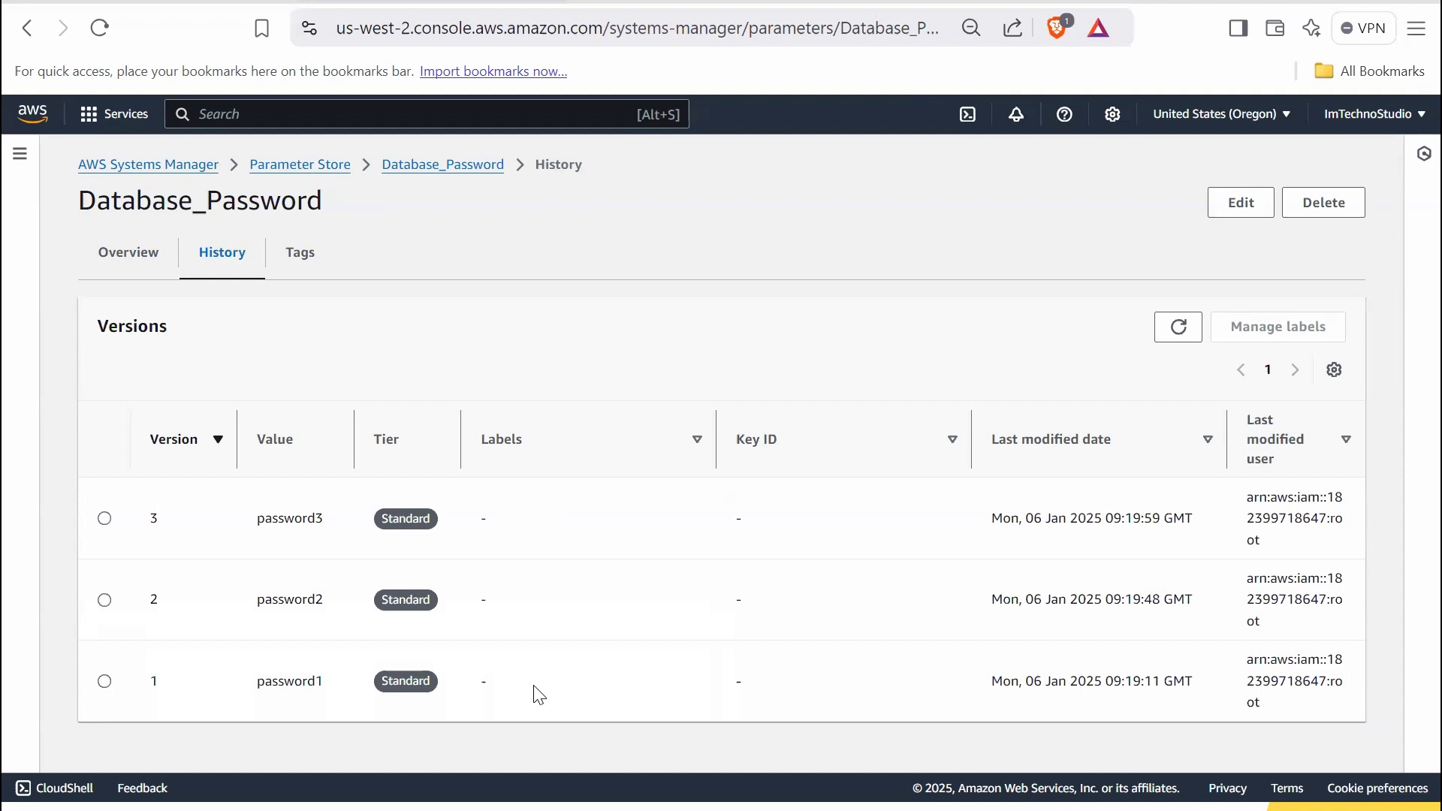
pyautogui.click(104, 681)
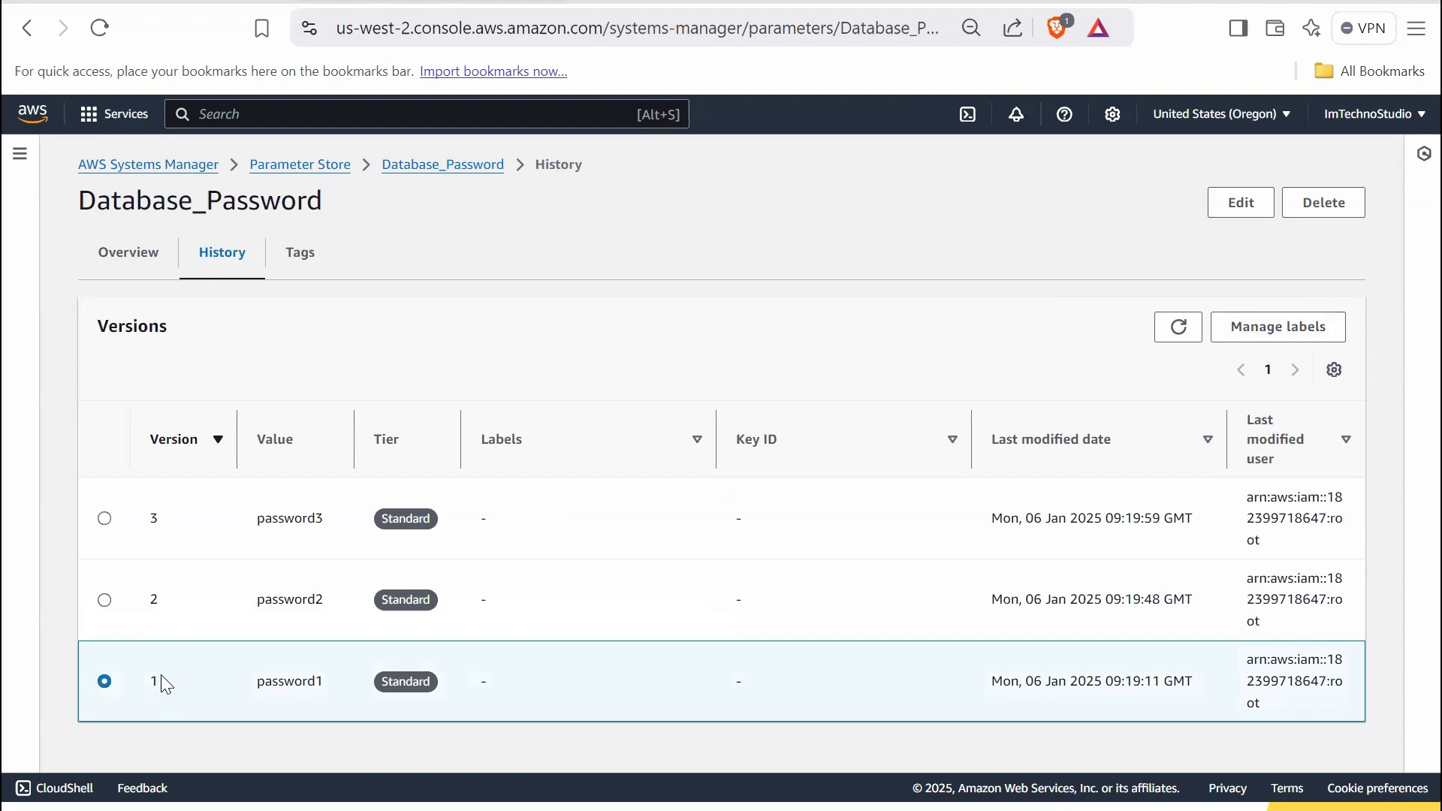
pyautogui.click(1267, 331)
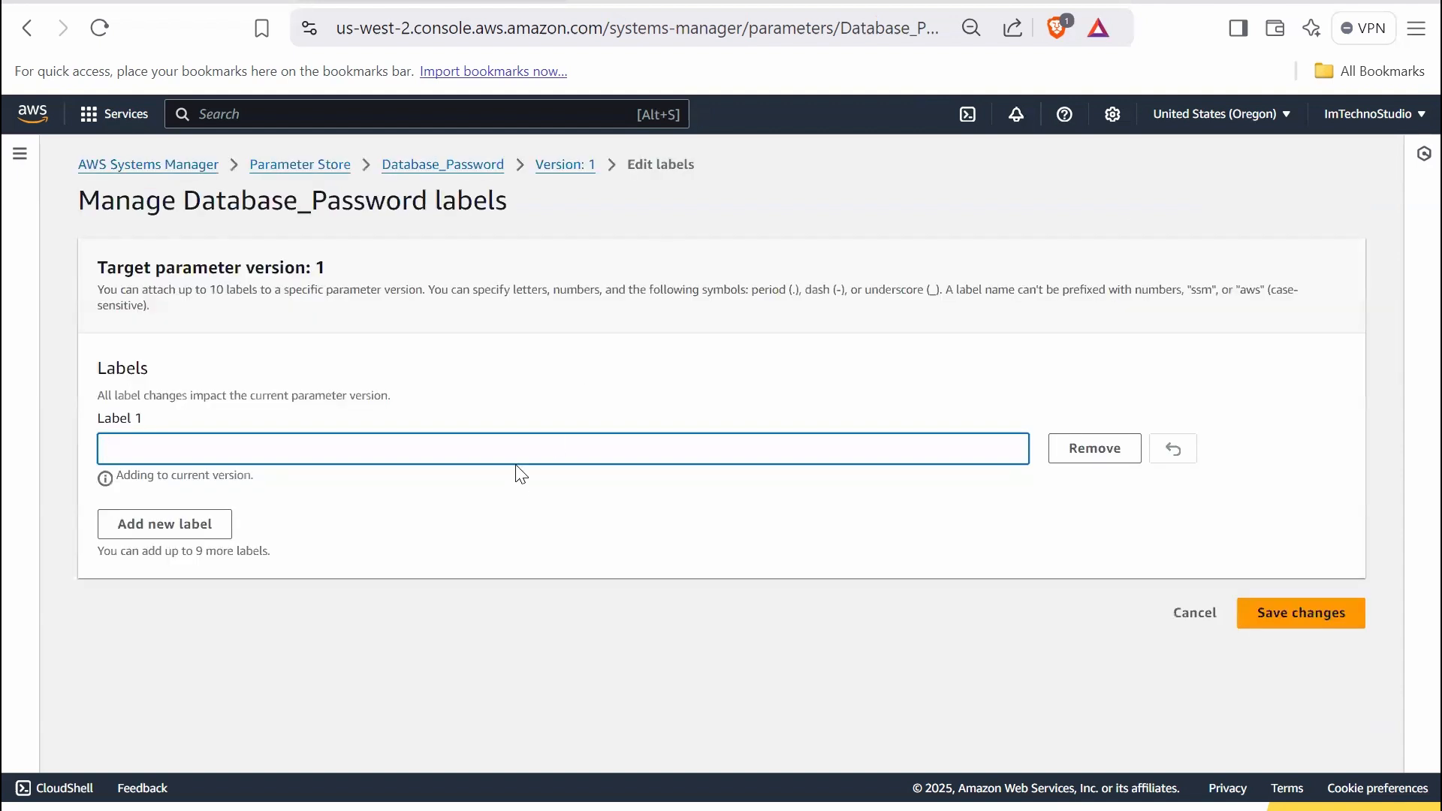
pyautogui.click(524, 450)
pyautogui.write('I')
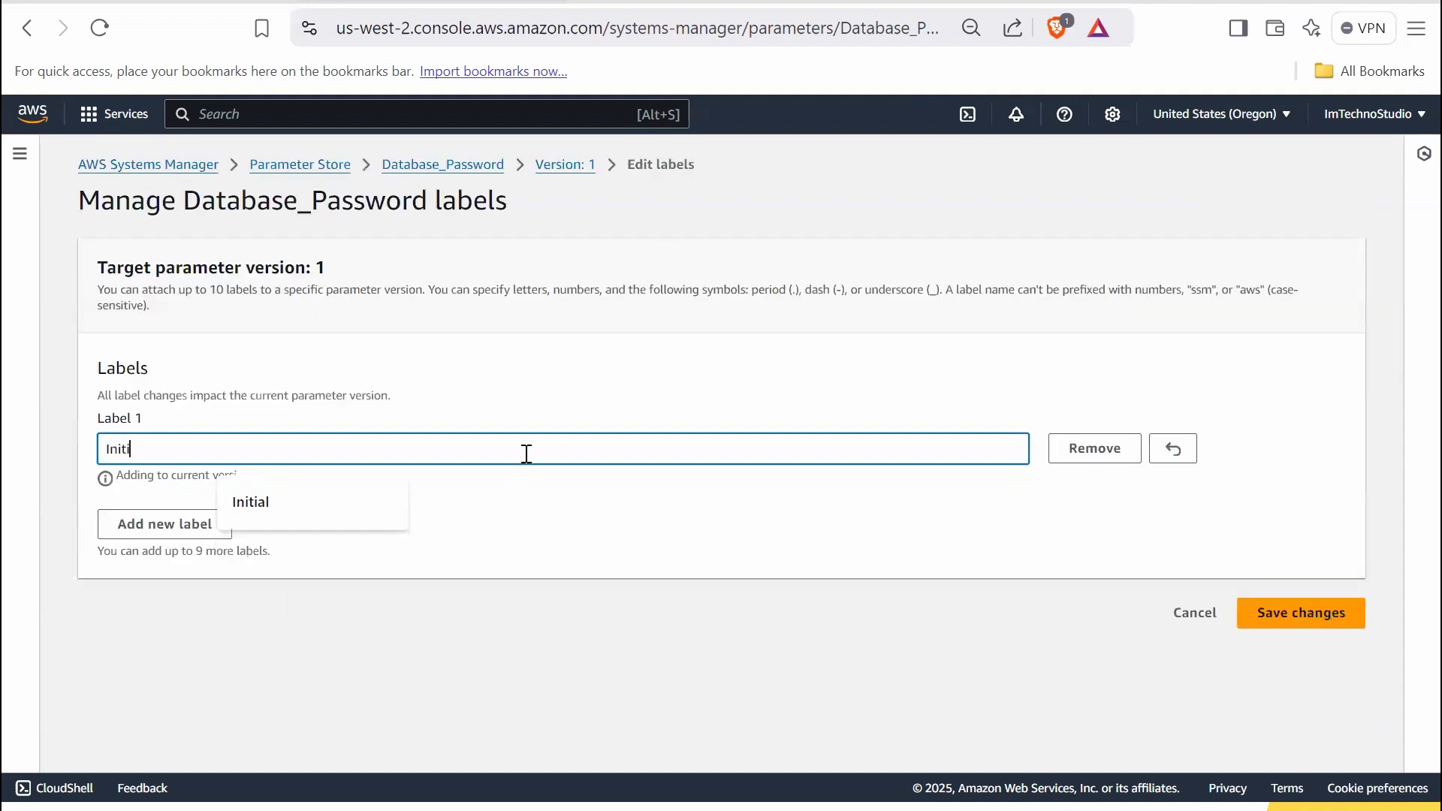
pyautogui.write('niti')
pyautogui.click(305, 503)
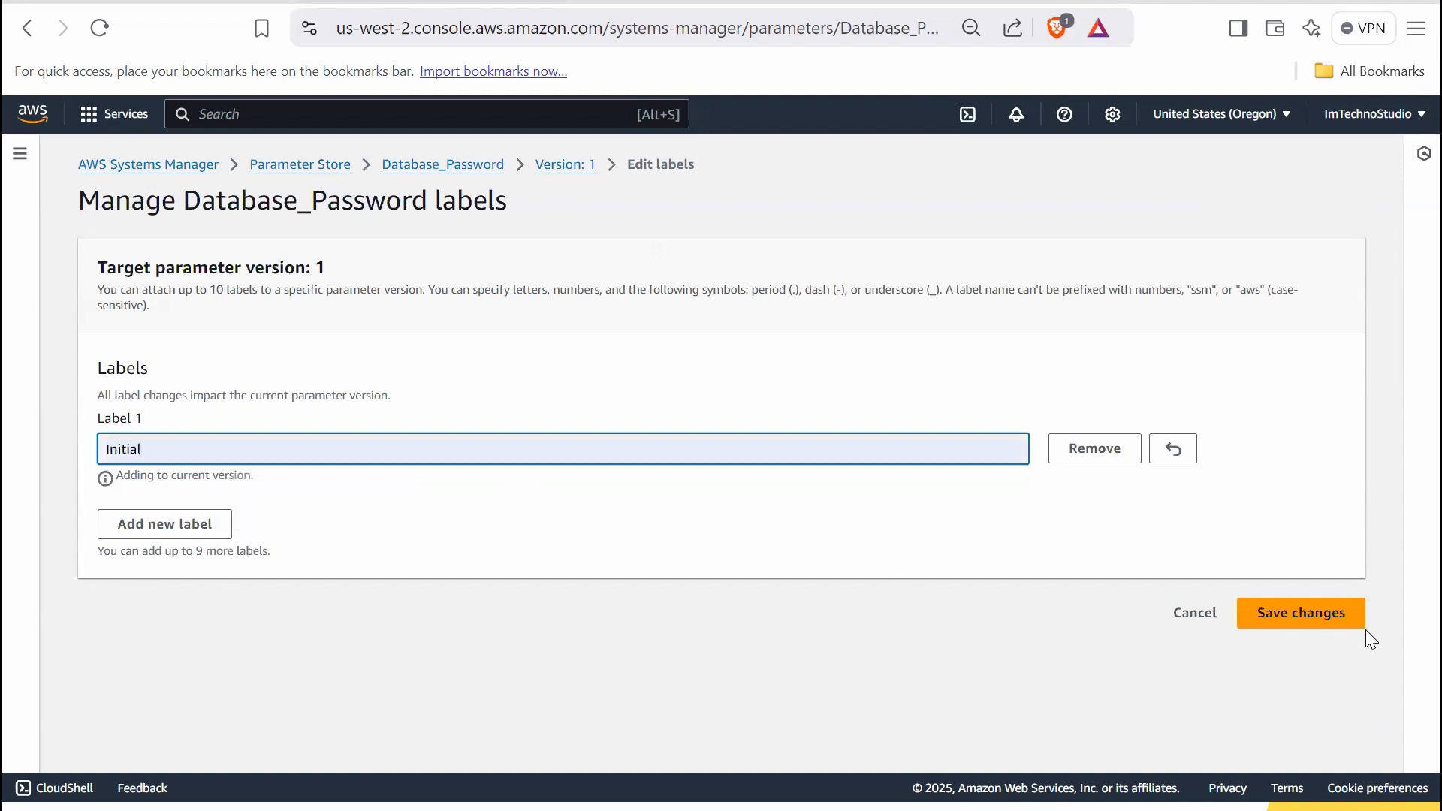
pyautogui.click(1307, 623)
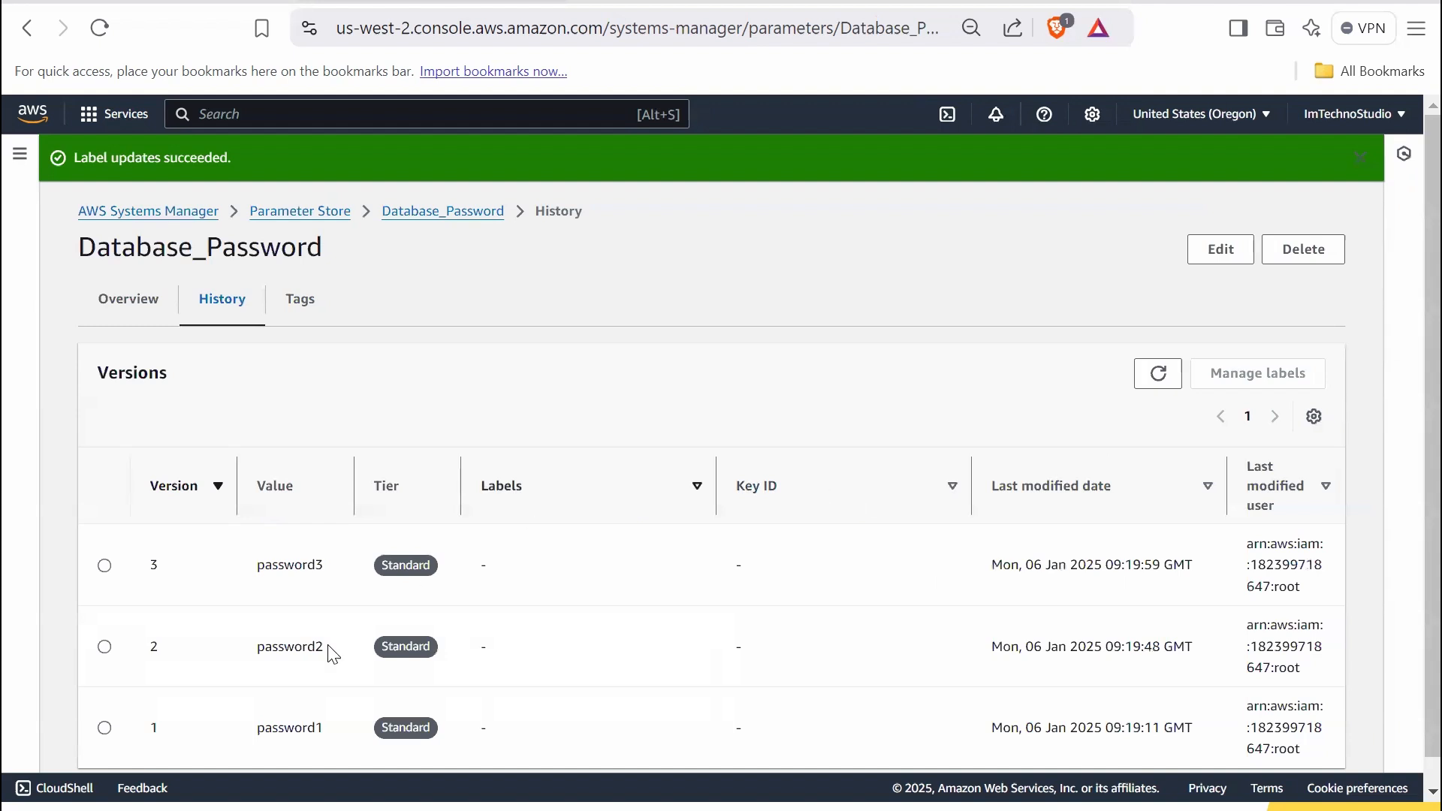
pyautogui.click(1160, 379)
# Attach the label Testing to version 2 of Database_Password and refresh the version list.
pyautogui.click(105, 647)
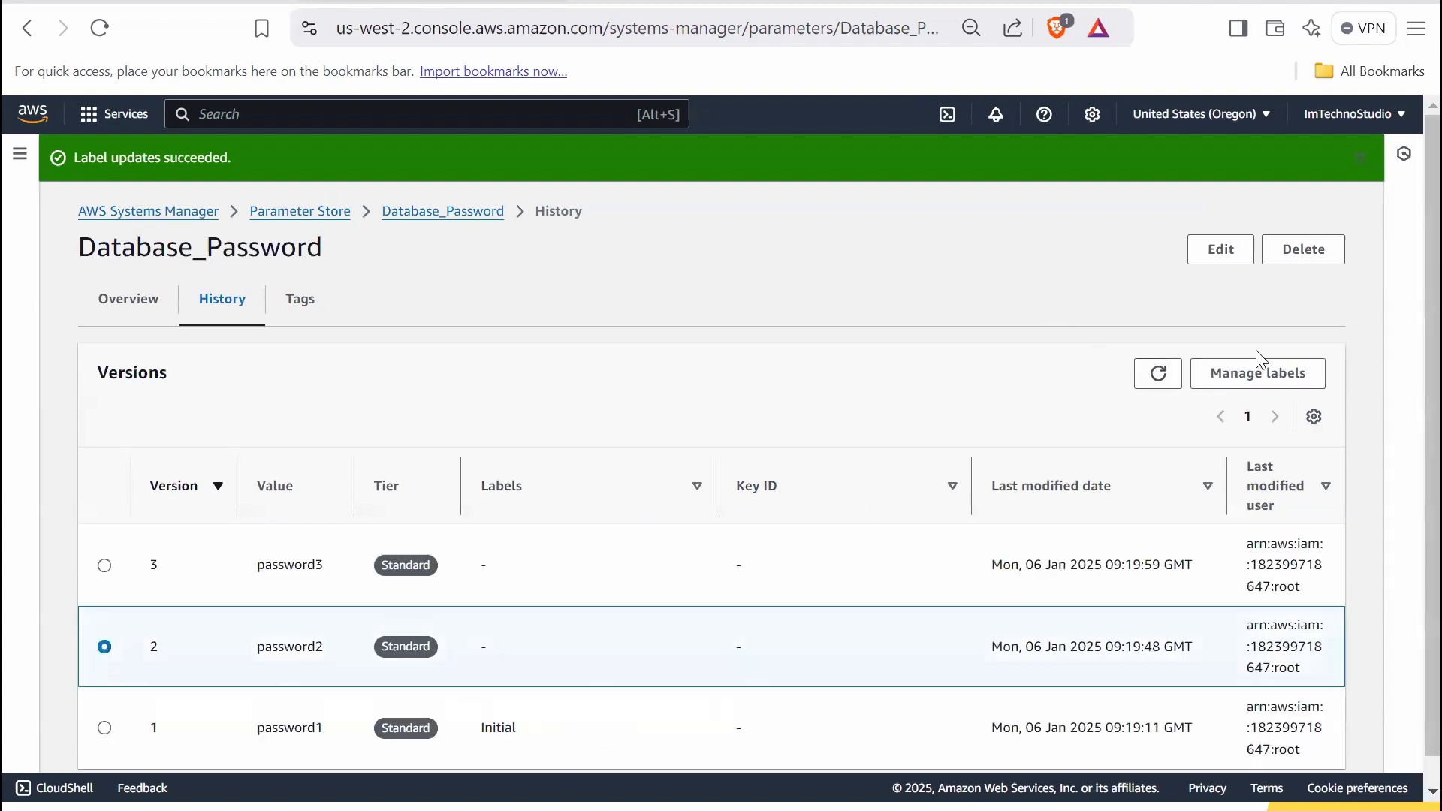
pyautogui.click(1261, 374)
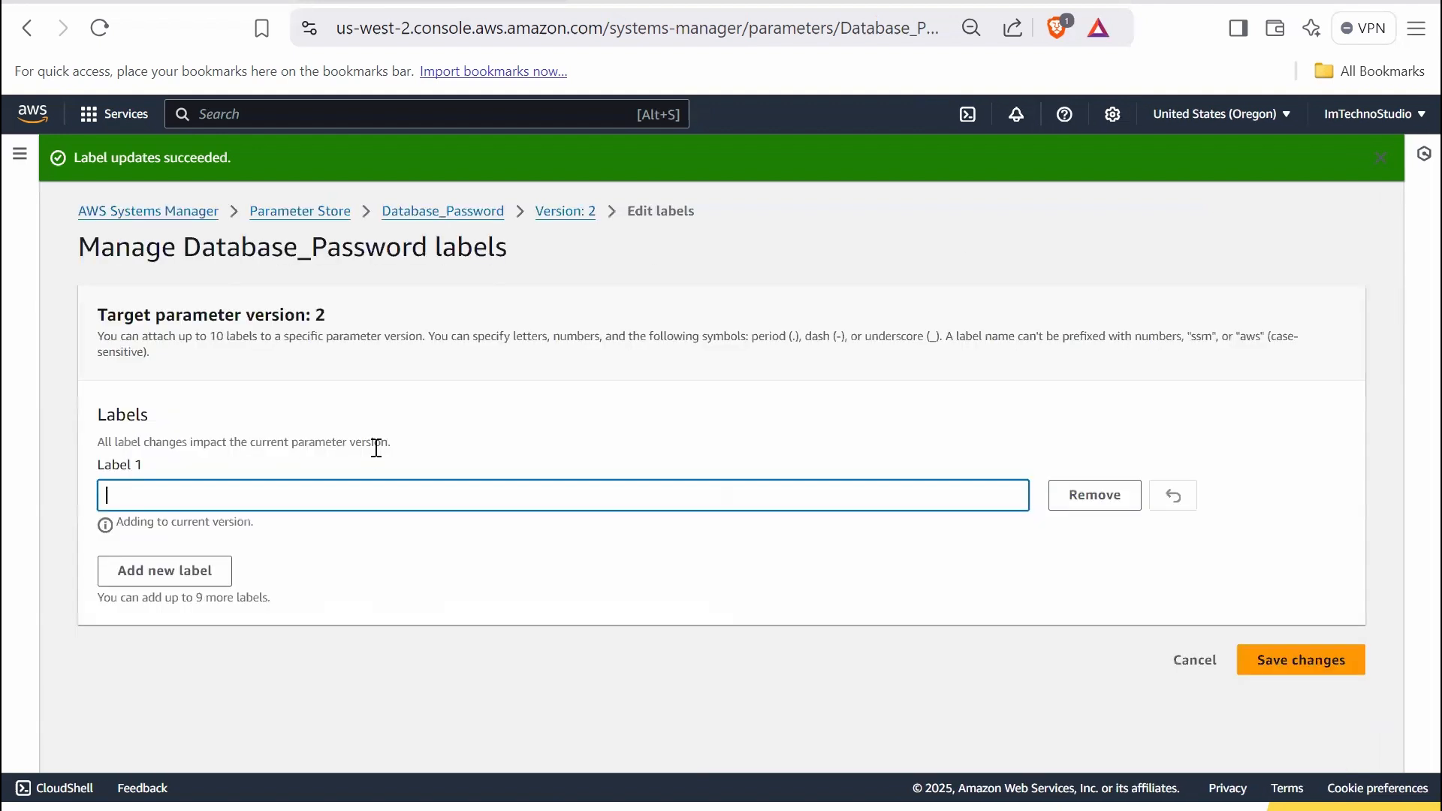
pyautogui.click(357, 498)
pyautogui.write('test')
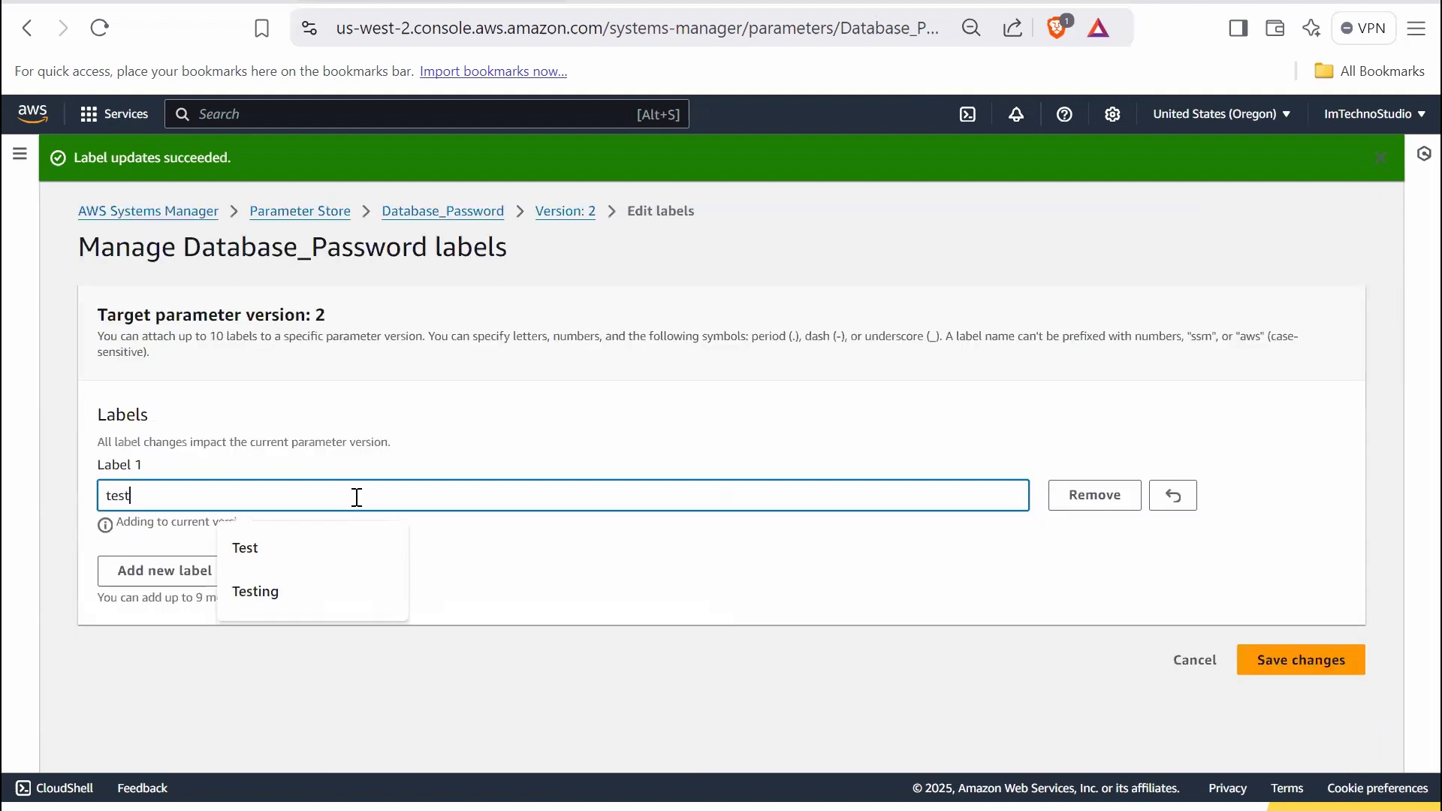
pyautogui.click(307, 593)
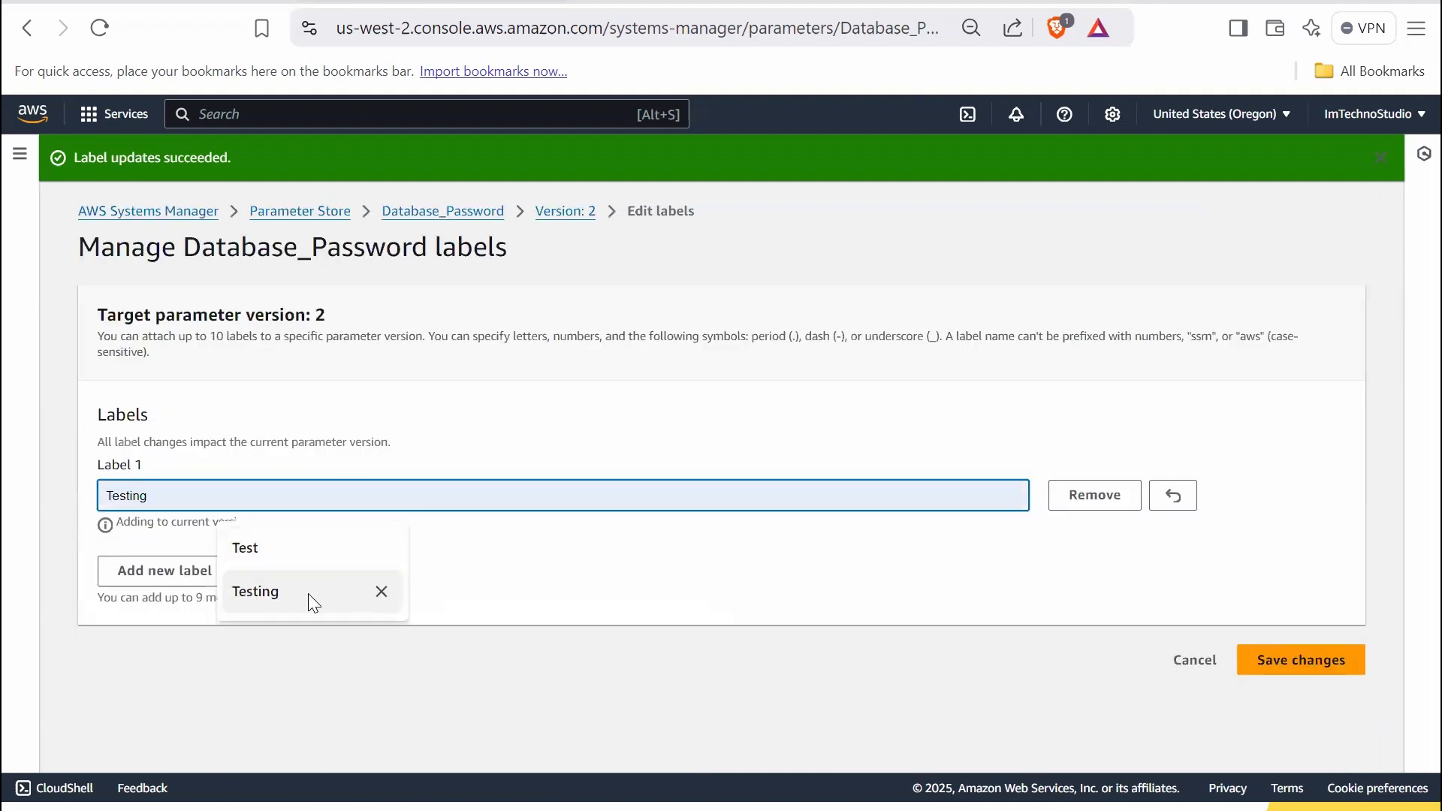
pyautogui.click(1318, 672)
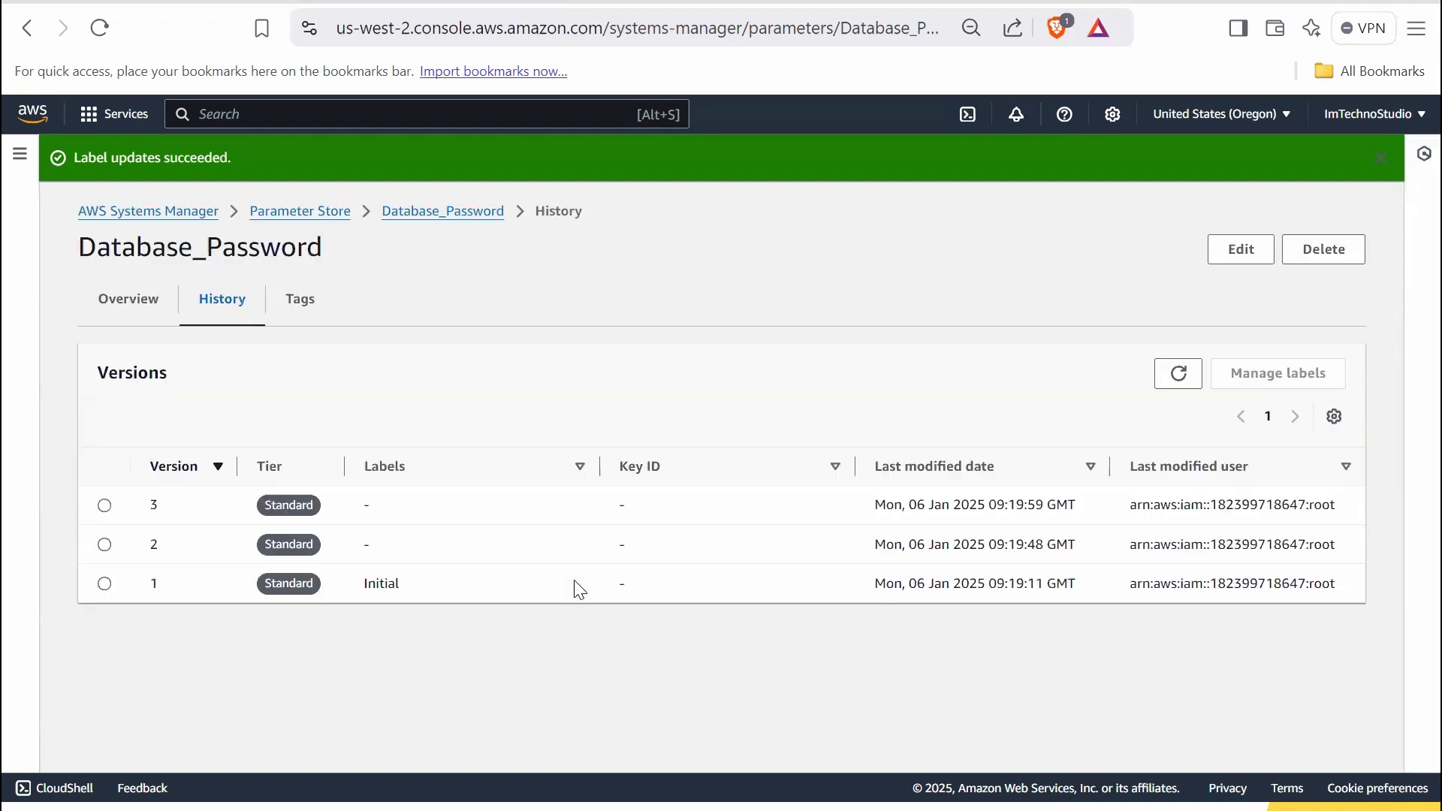
pyautogui.click(1157, 374)
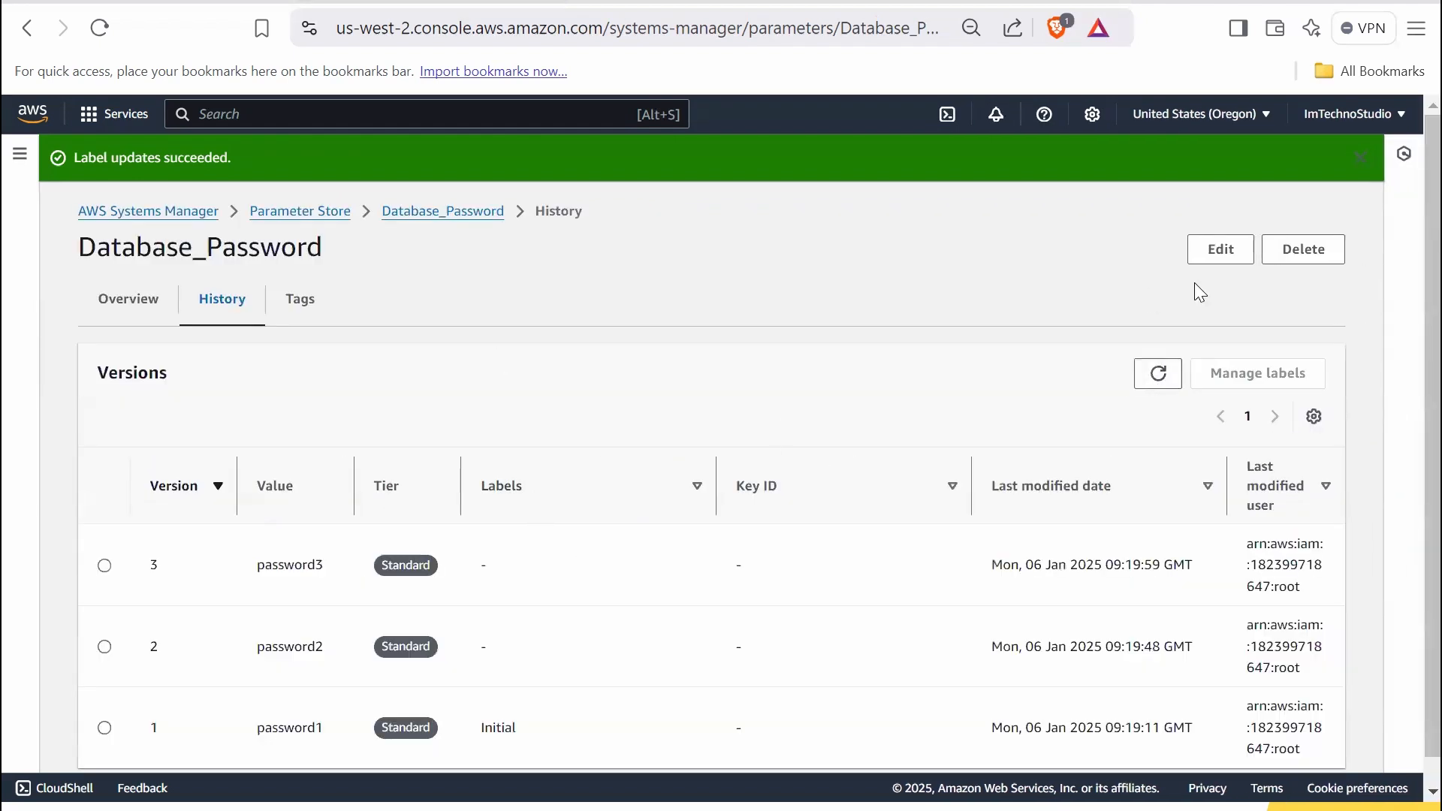
pyautogui.click(1160, 375)
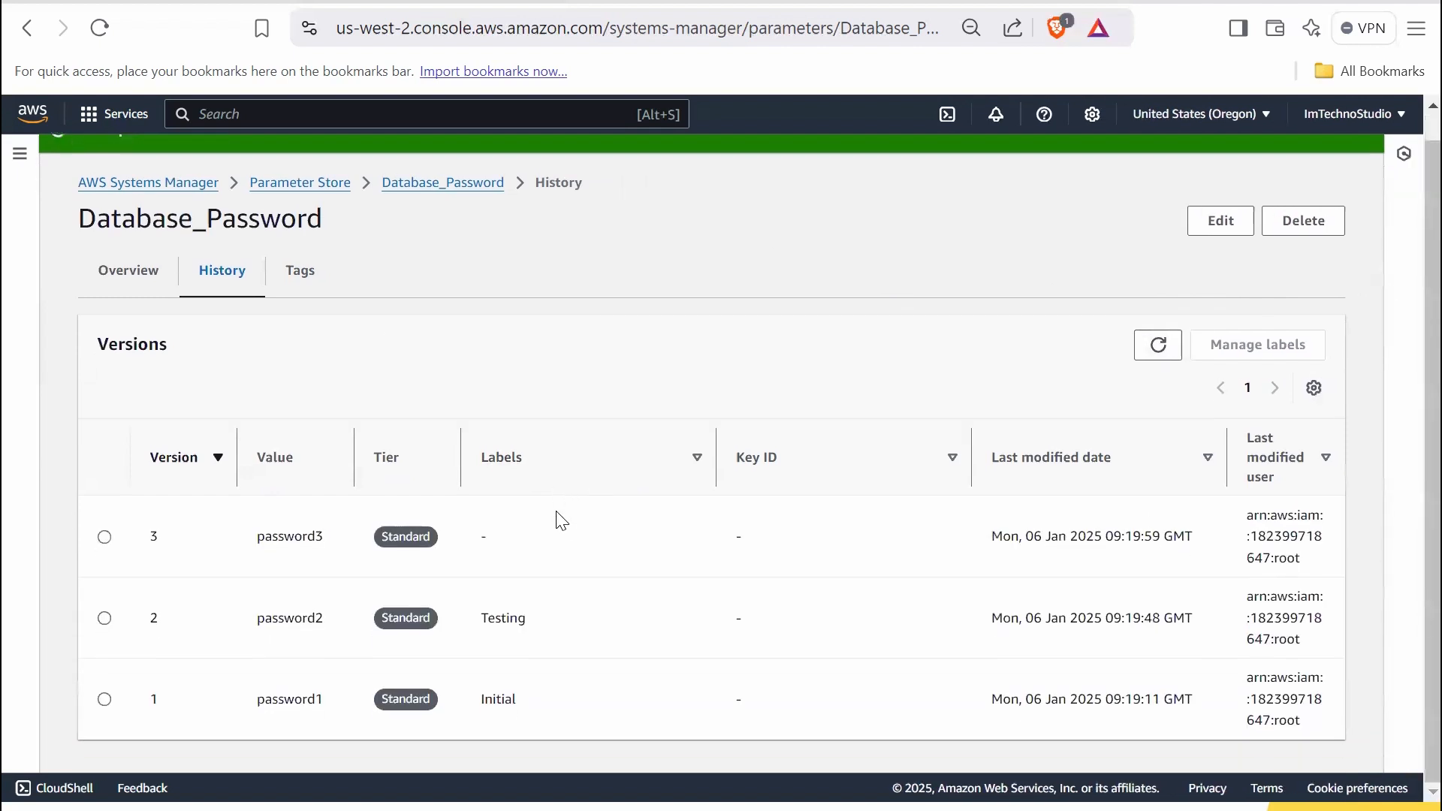
# Attach the label Staging to version 3 of Database_Password and refresh the version list.
pyautogui.click(104, 537)
pyautogui.click(1260, 344)
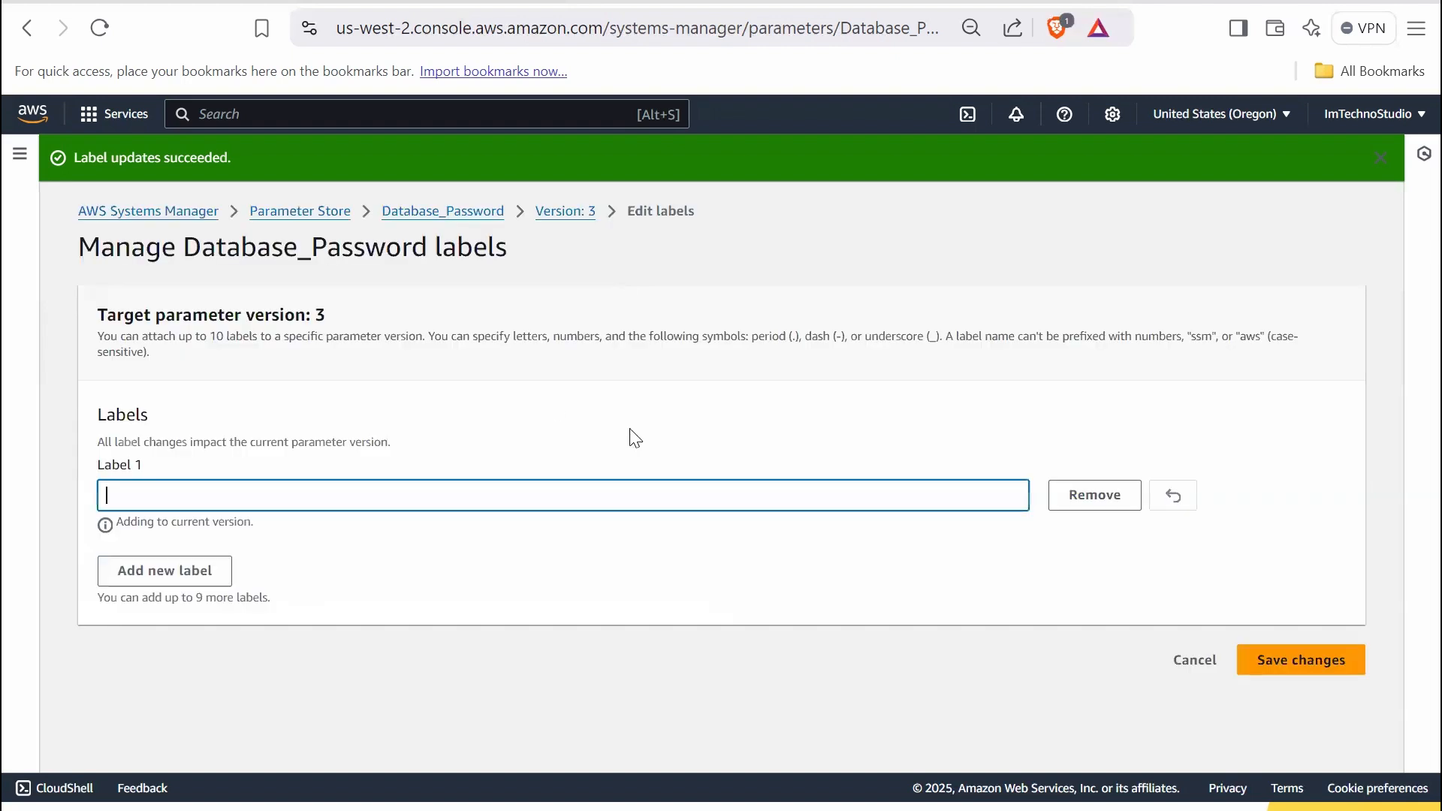
pyautogui.click(452, 496)
pyautogui.write('Stag')
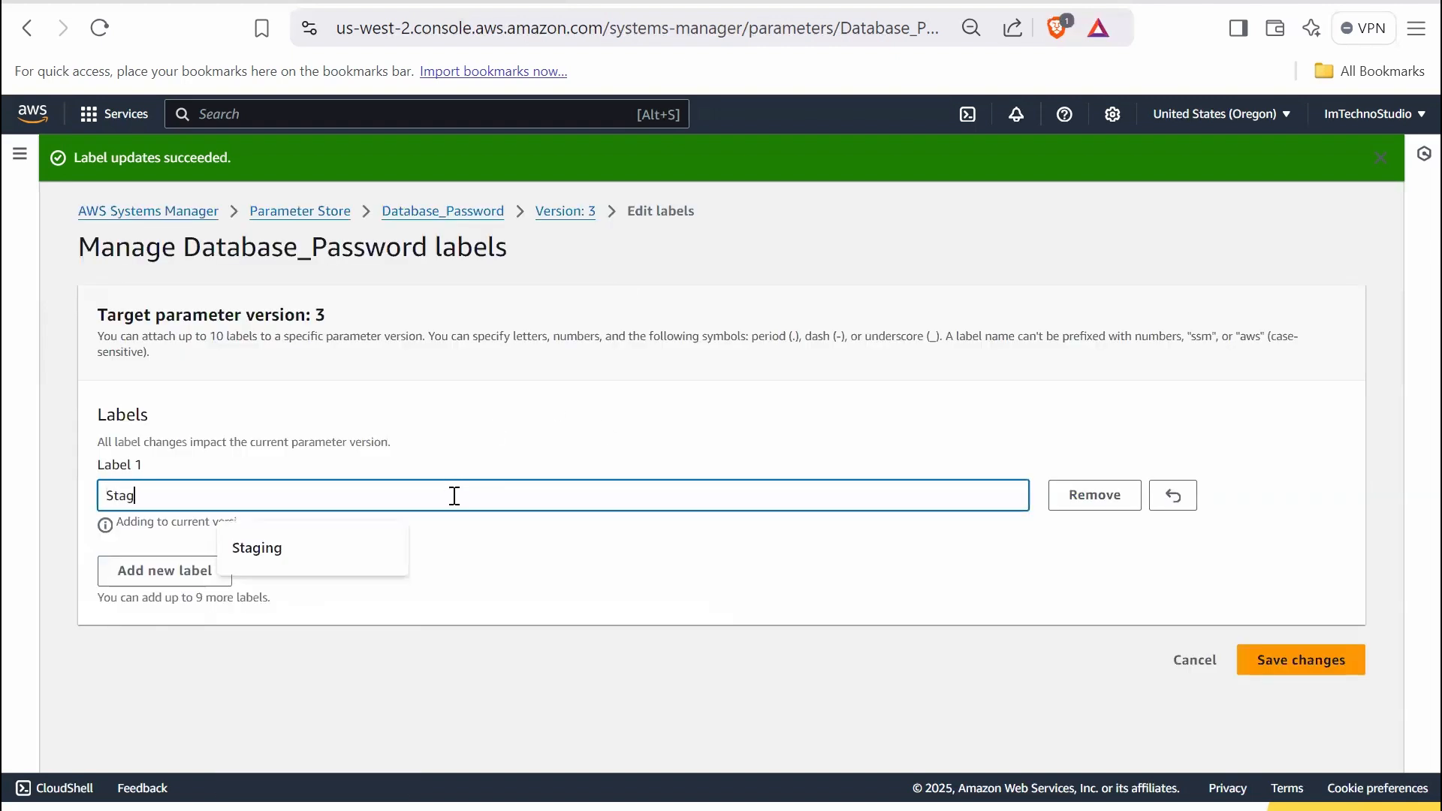
pyautogui.write('ing')
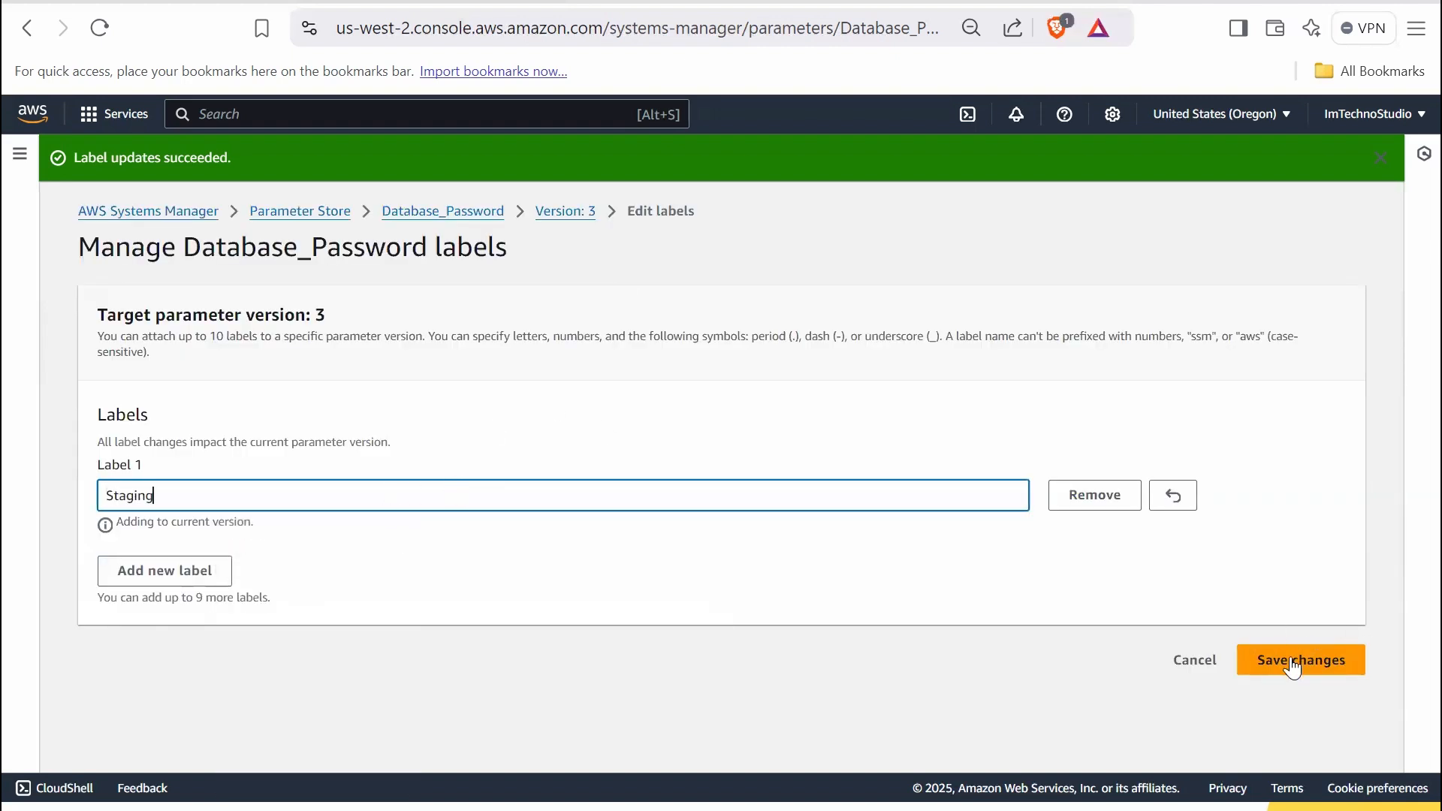
pyautogui.click(1294, 666)
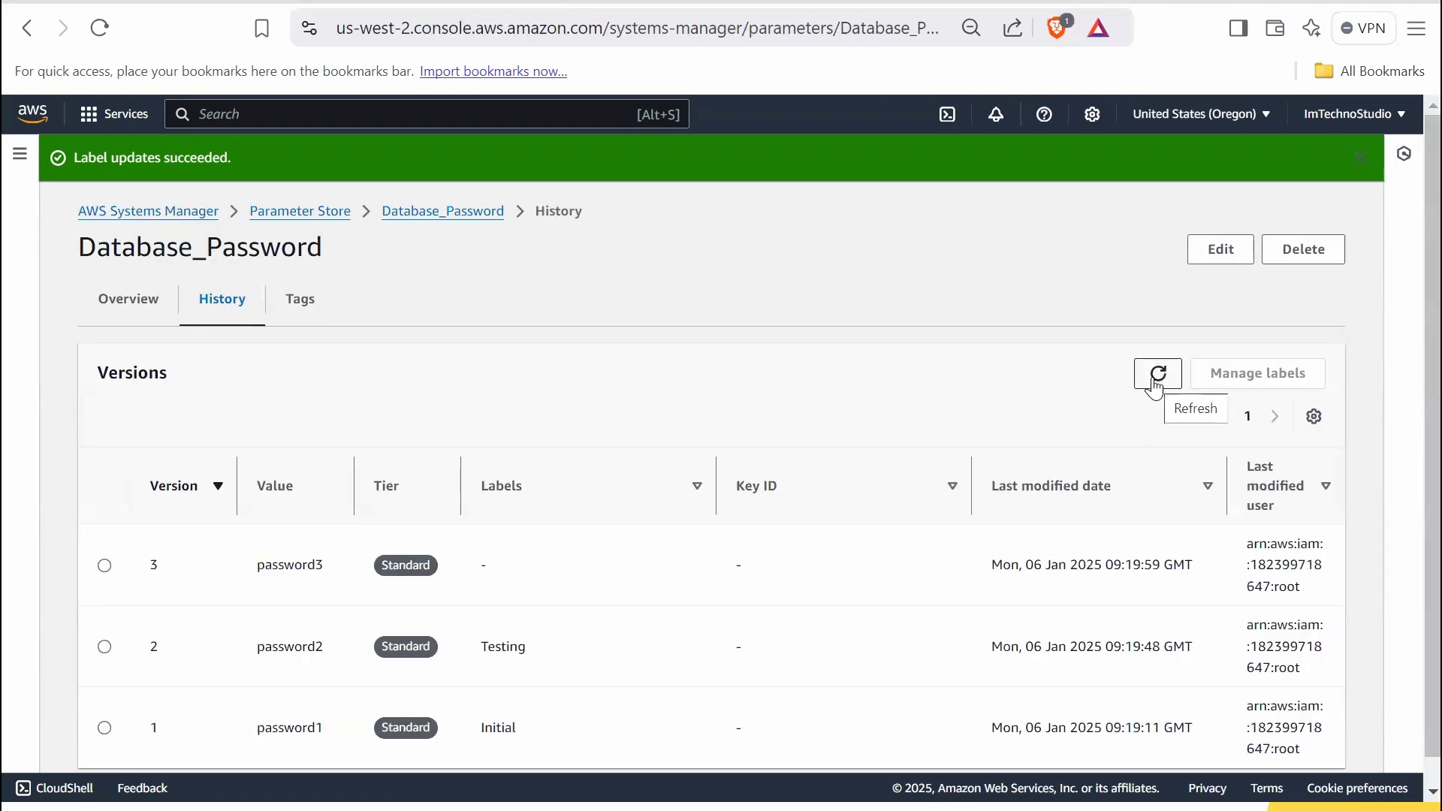
pyautogui.click(1157, 384)
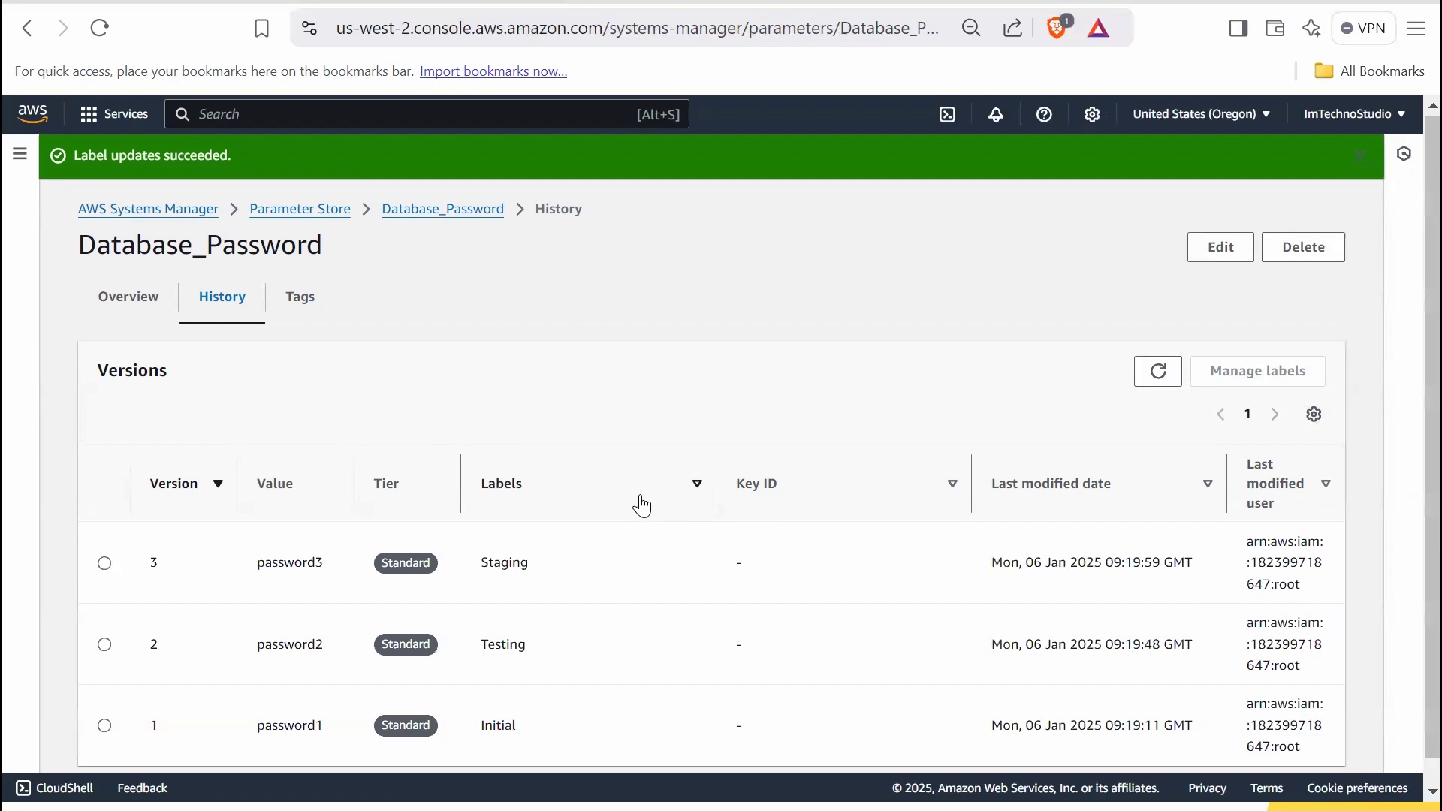
pyautogui.scroll(-1, 647, 502)
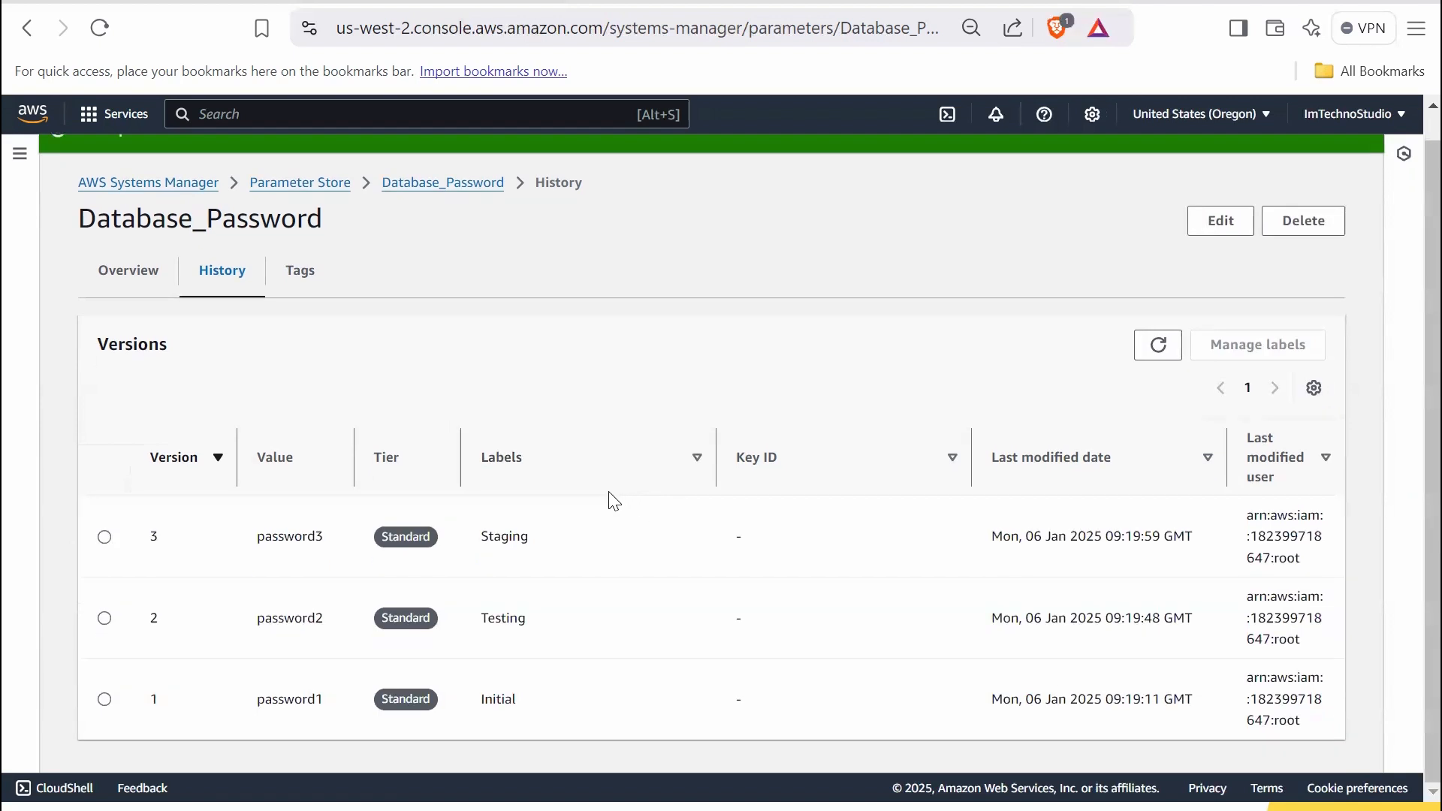
# Review the tags of Database_Password and return to its labelled version history.
pyautogui.click(301, 280)
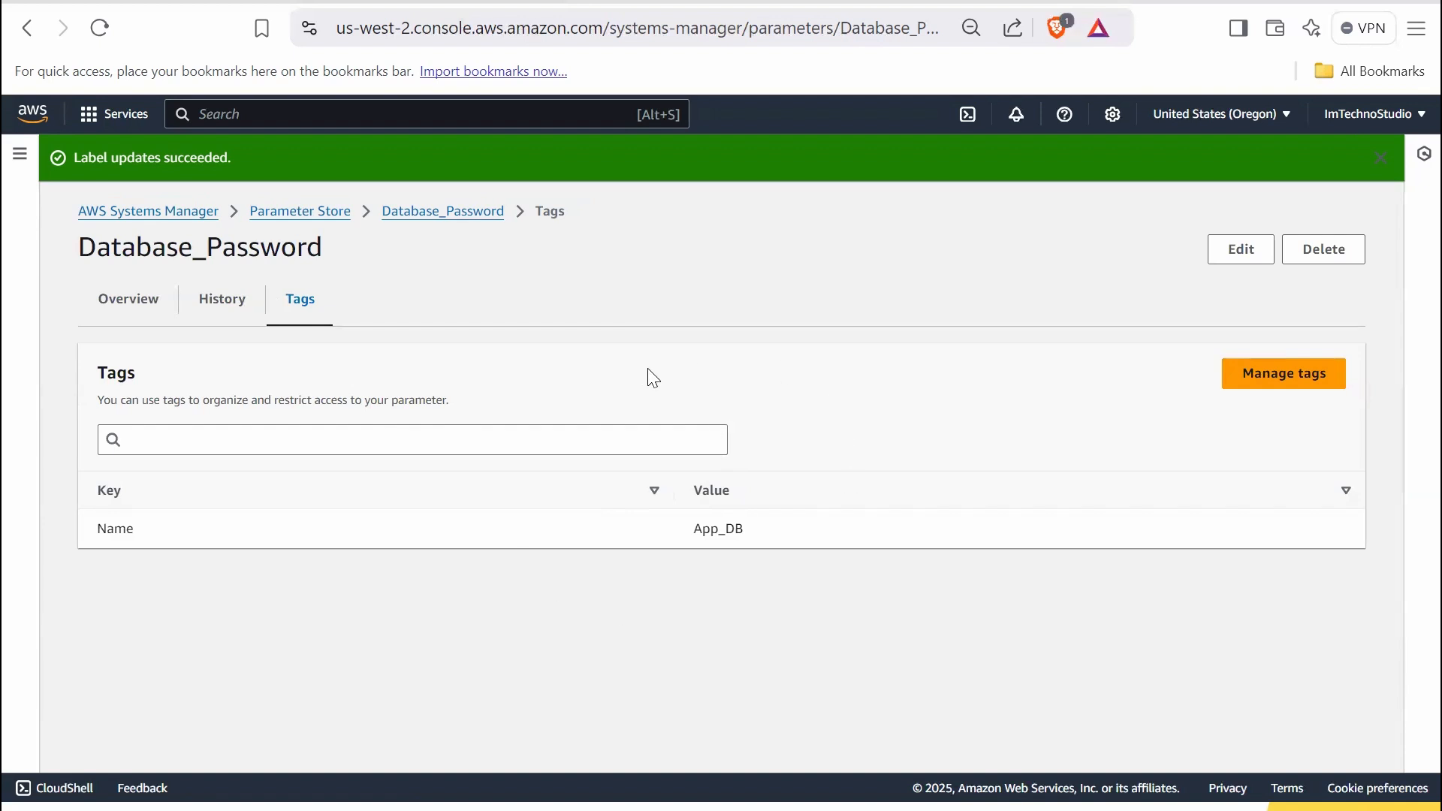
pyautogui.click(214, 304)
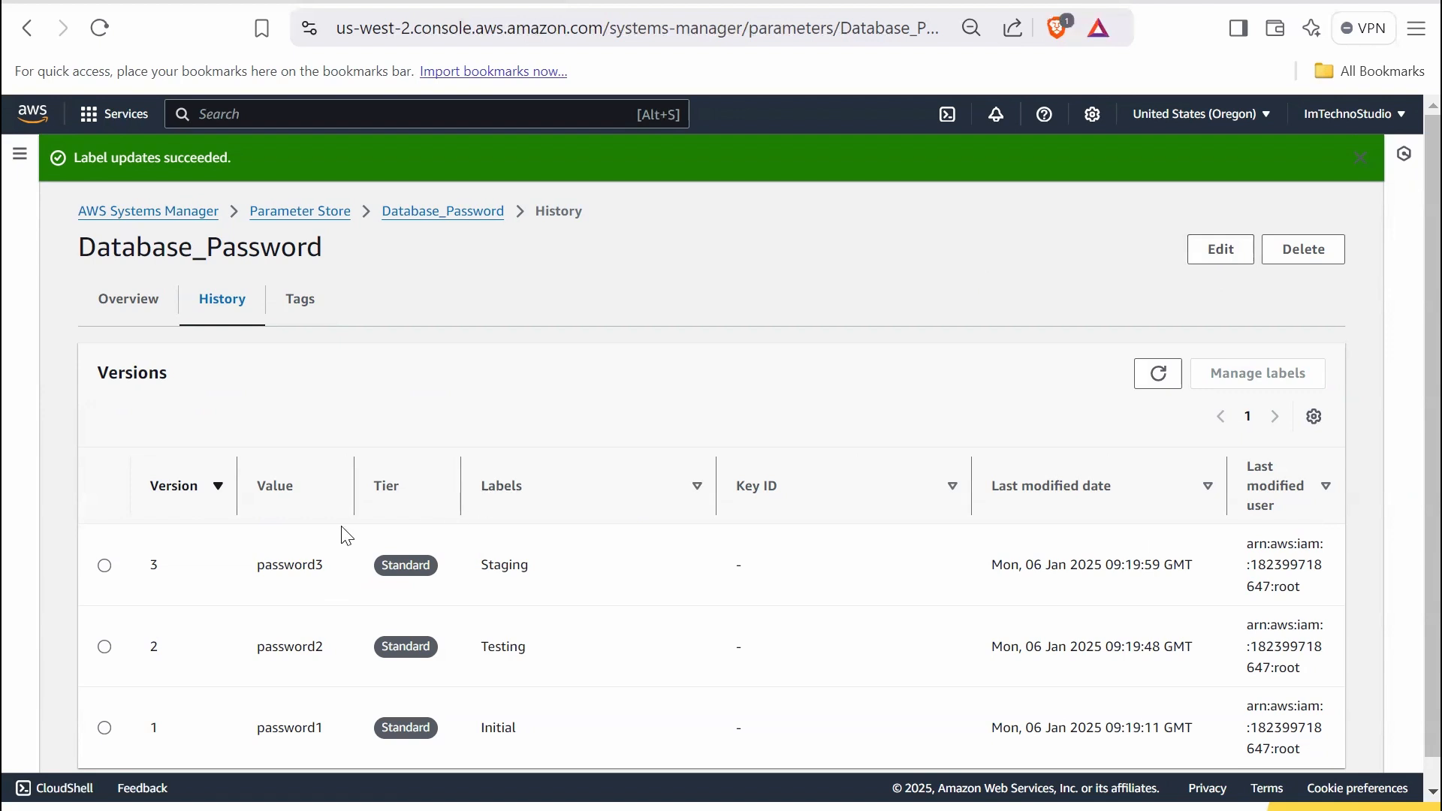
pyautogui.scroll(-1, 331, 535)
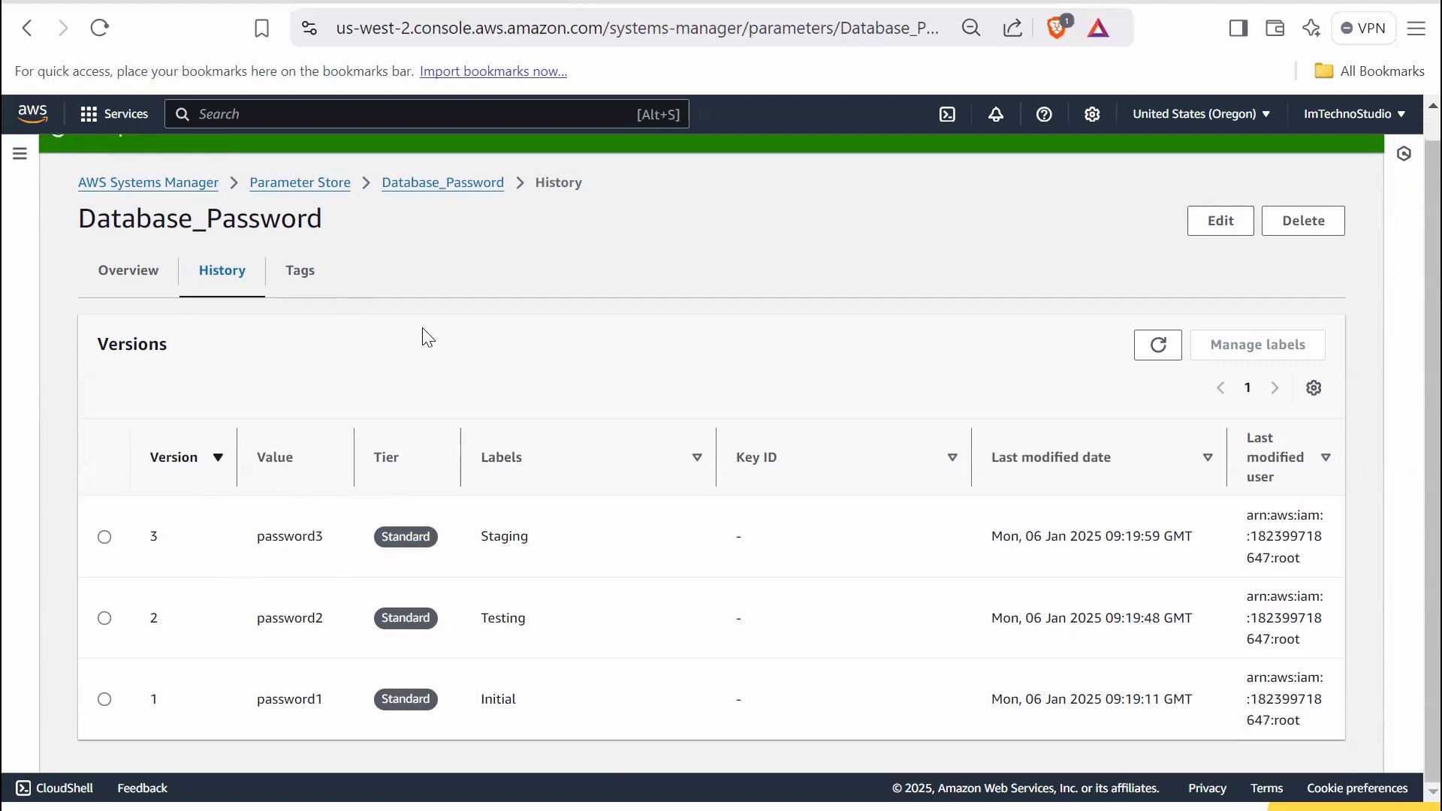
pyautogui.scroll(1, 612, 325)
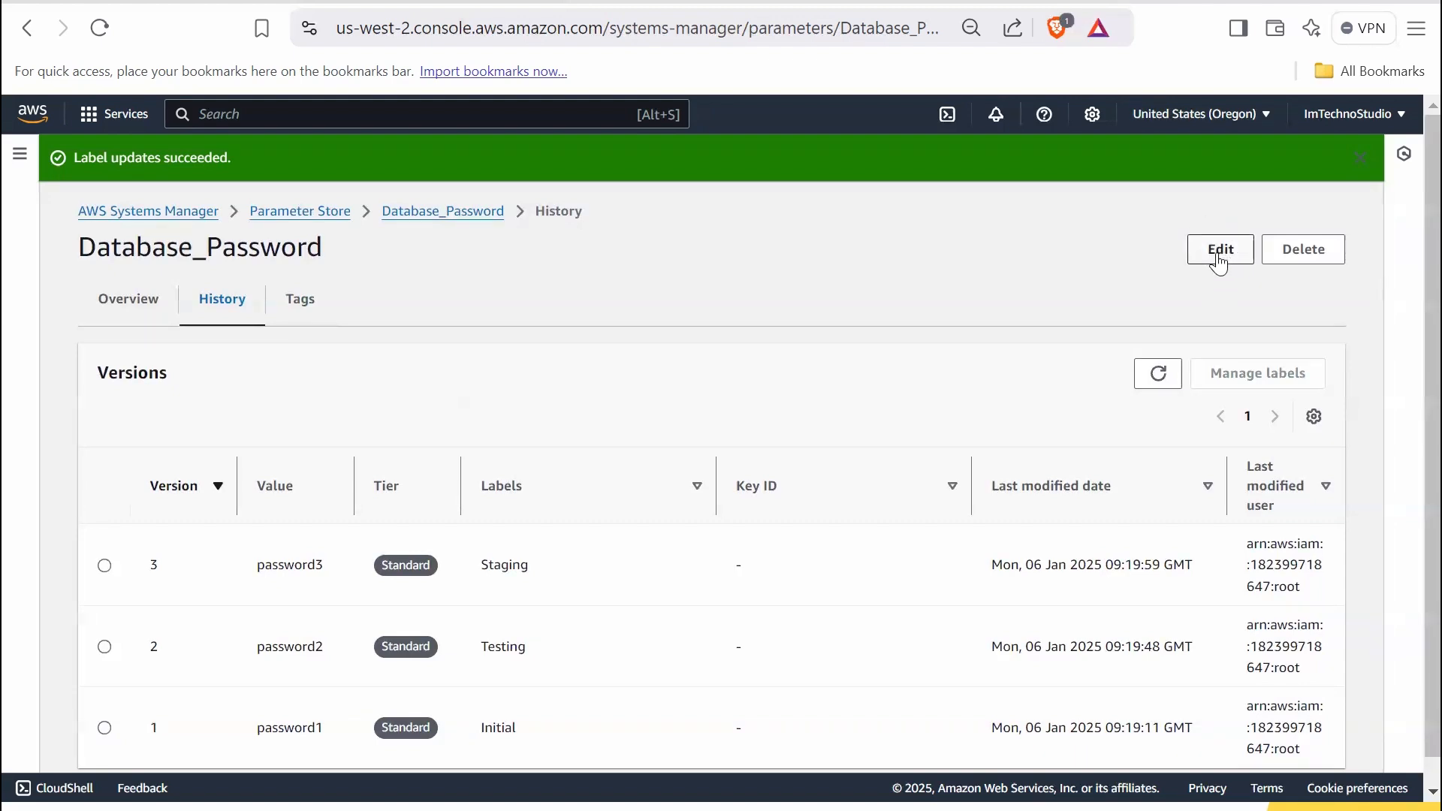
# Edit Database_Password, replace its value with the new database password, and save the changes.
pyautogui.click(1225, 262)
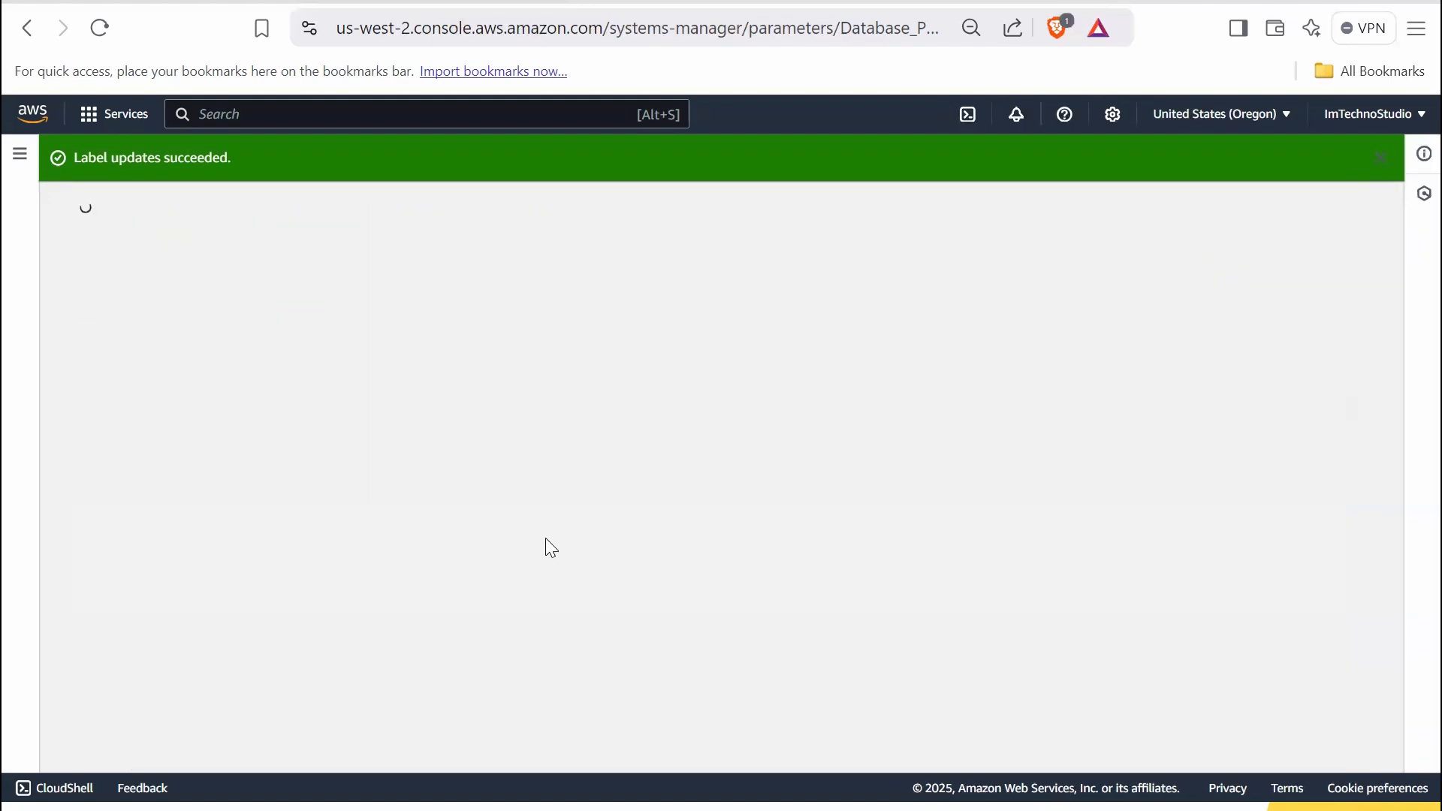
pyautogui.scroll(-5, 541, 579)
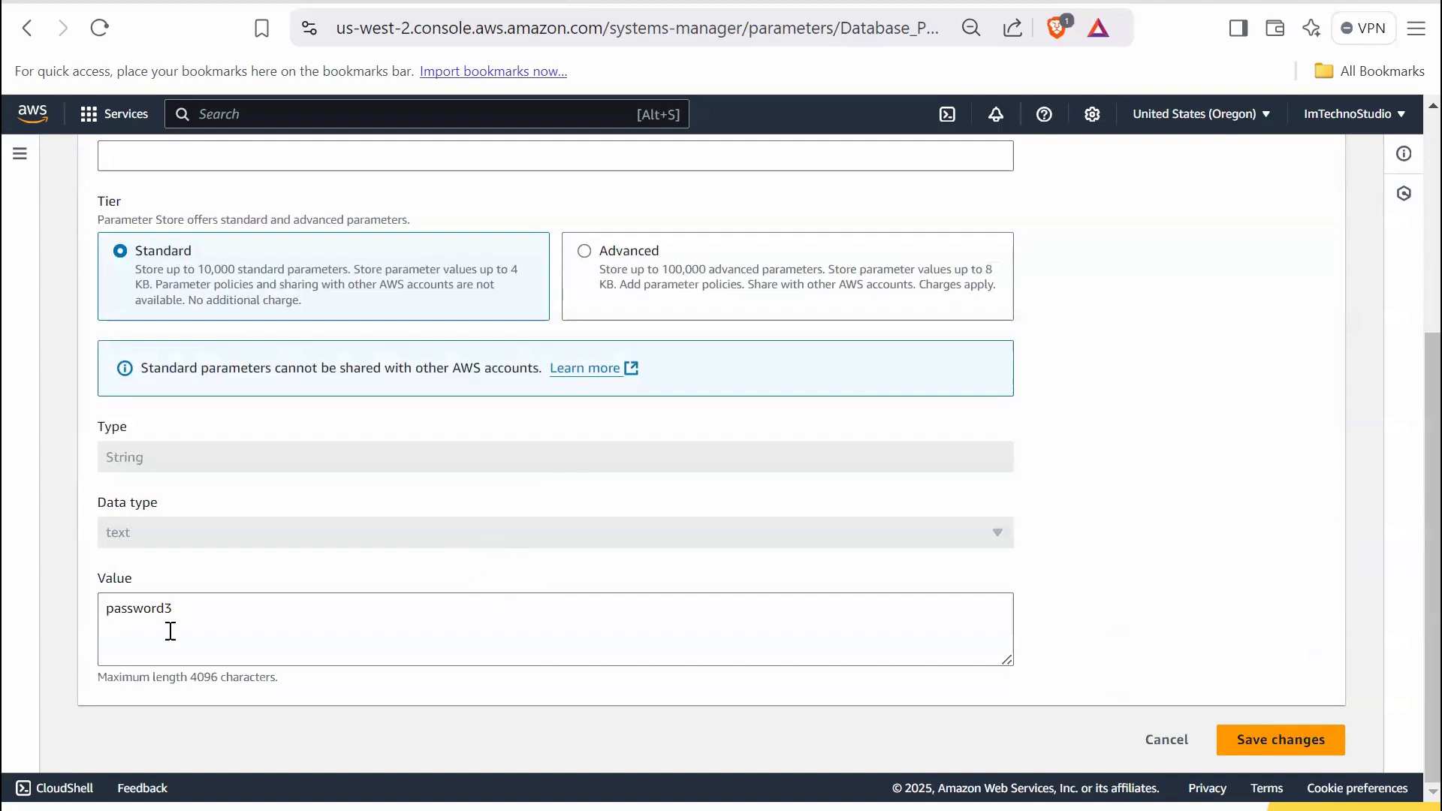
pyautogui.click(217, 609)
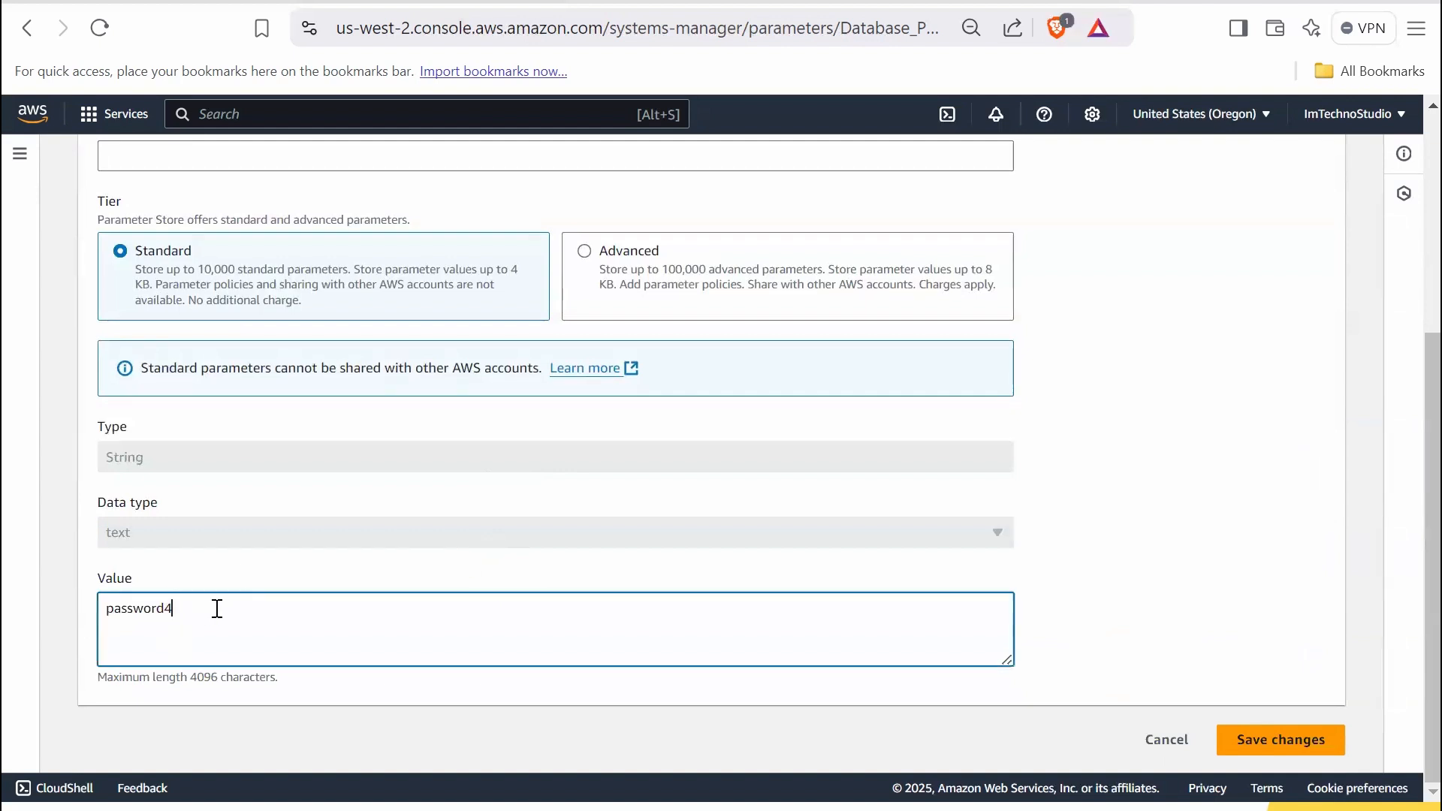
pyautogui.click(1273, 740)
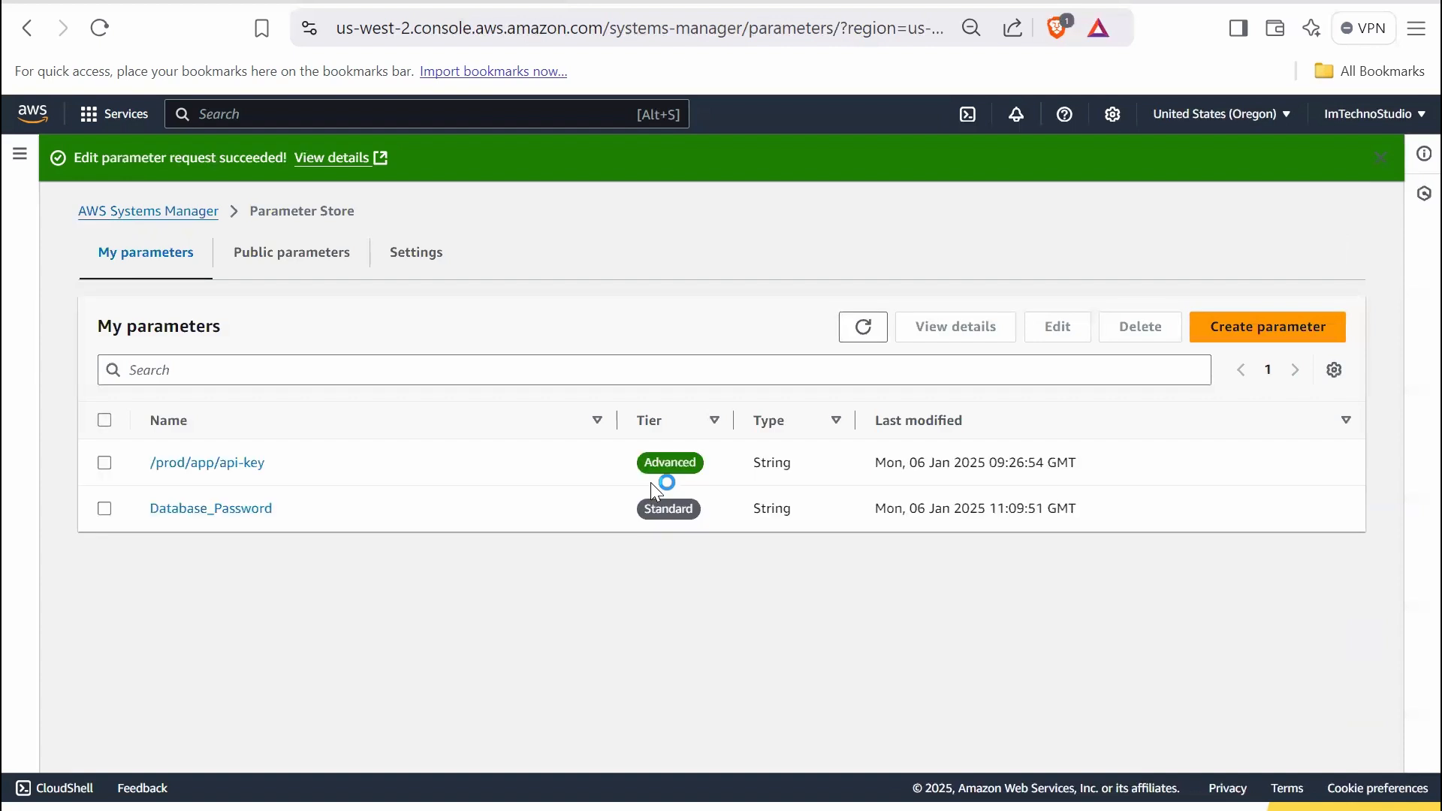
# Attach the label Production to version 4 of Database_Password and refresh the version list.
pyautogui.click(234, 521)
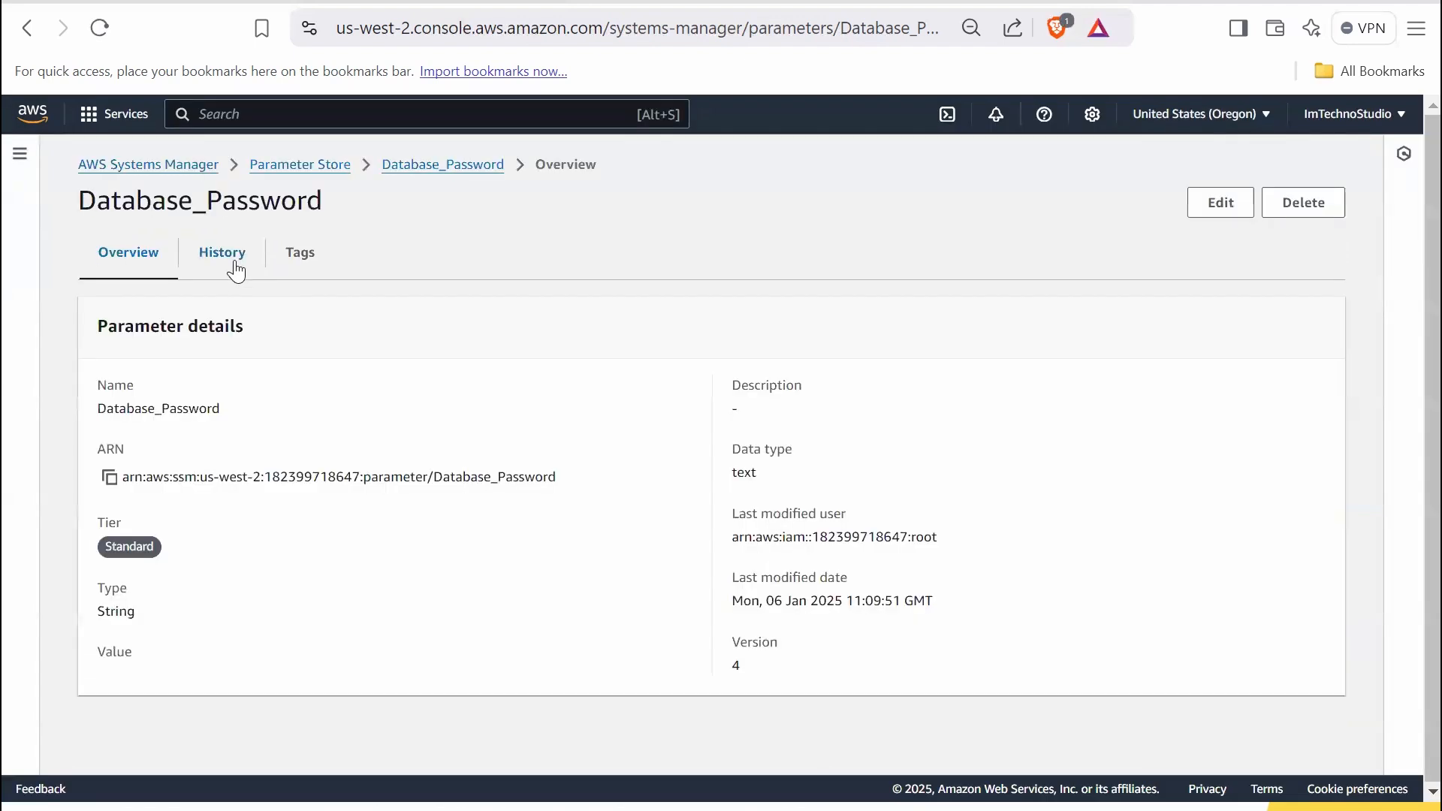
pyautogui.click(220, 256)
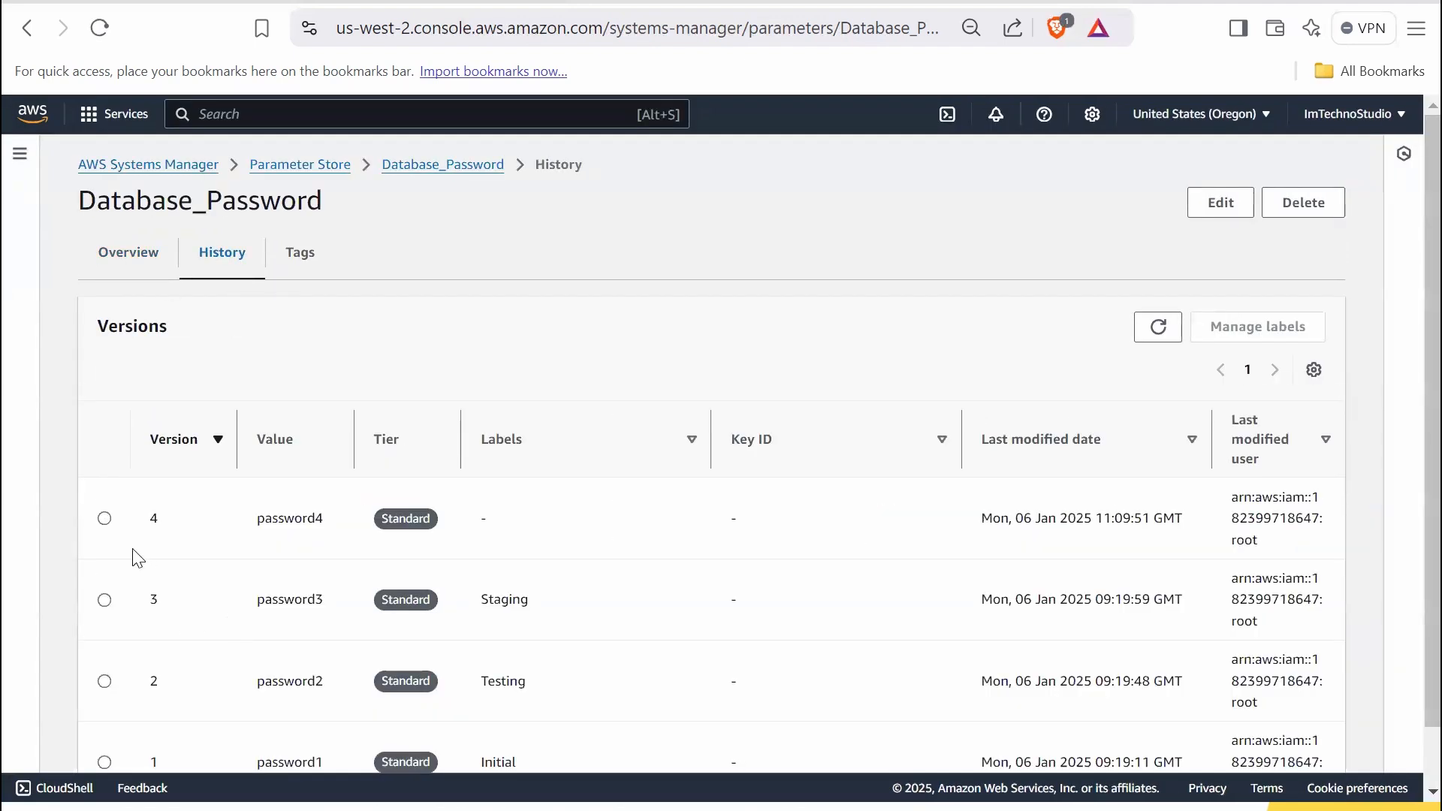
pyautogui.click(105, 518)
pyautogui.click(1271, 329)
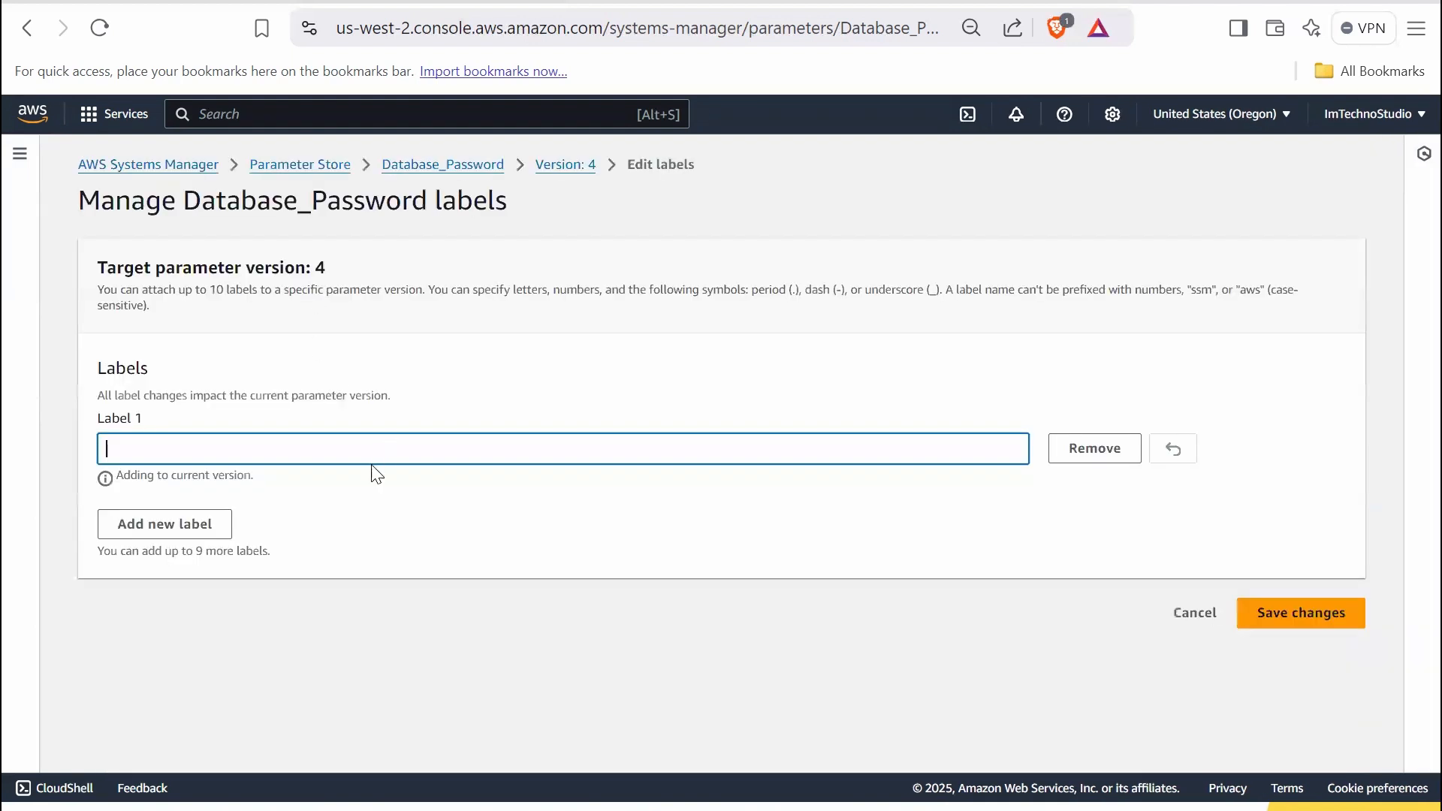
pyautogui.click(386, 444)
pyautogui.write('Production')
pyautogui.click(1296, 620)
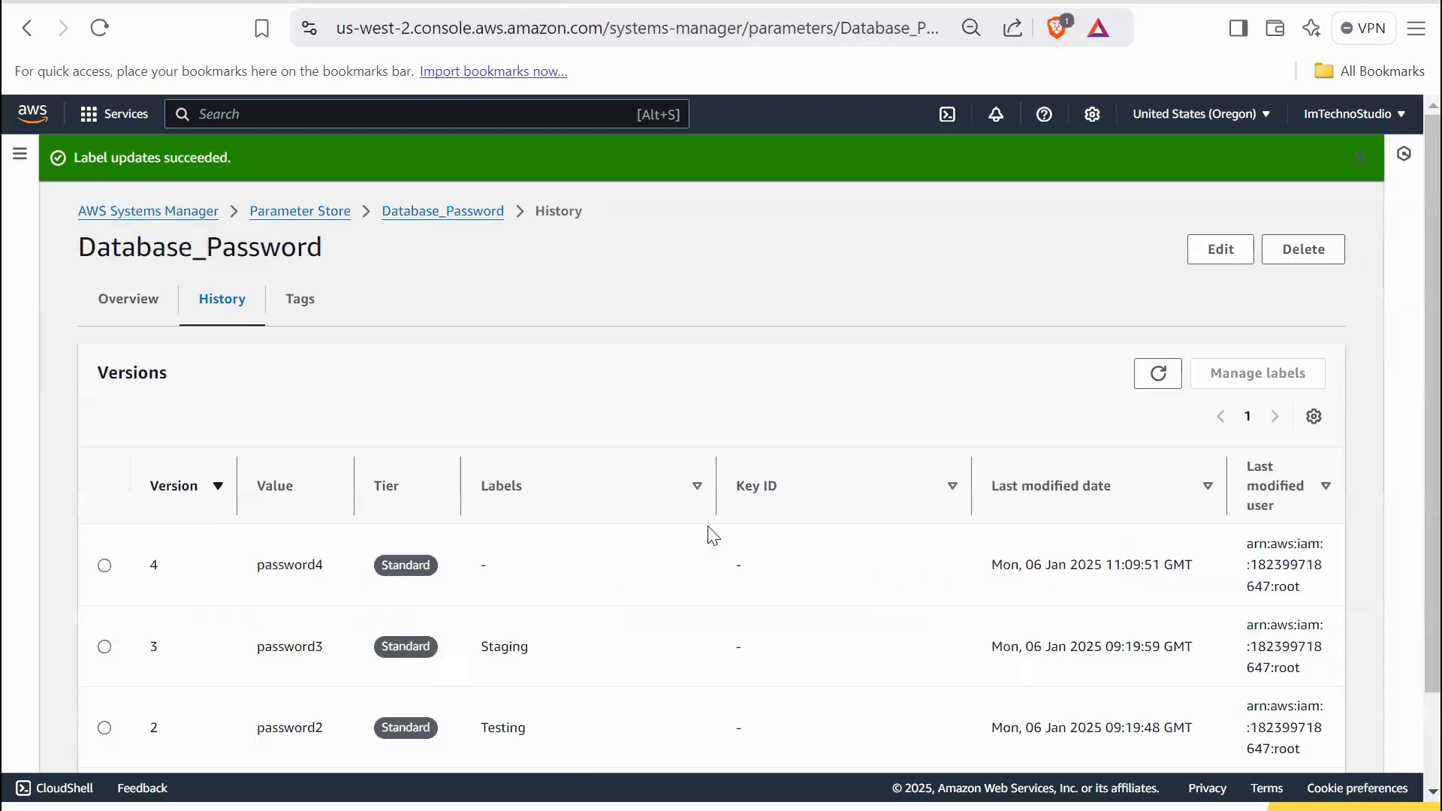
pyautogui.click(1162, 377)
# Examine the policies and cross-account sharing of the /prod/app/api-key parameter, and return to the parameter list.
pyautogui.click(300, 215)
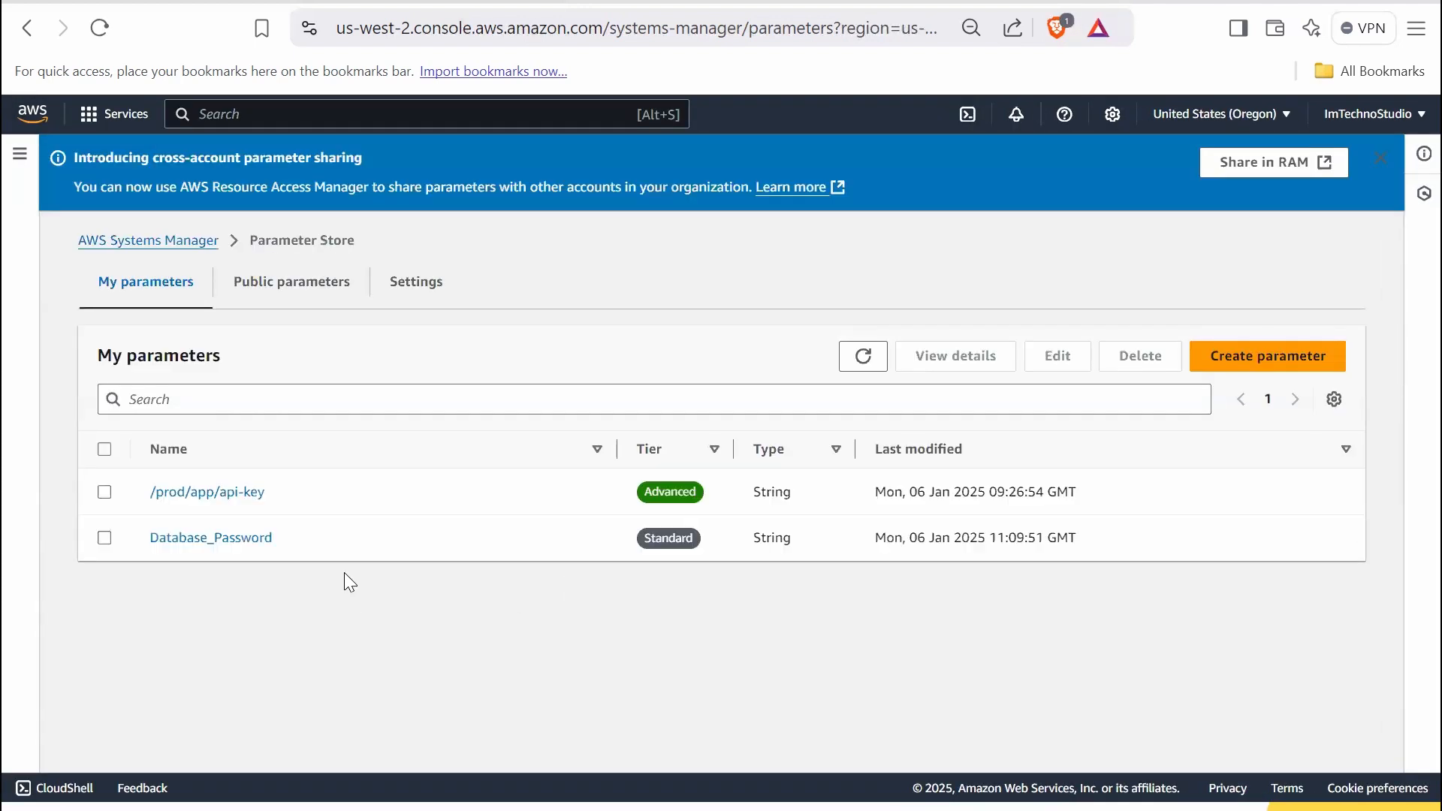
pyautogui.click(209, 507)
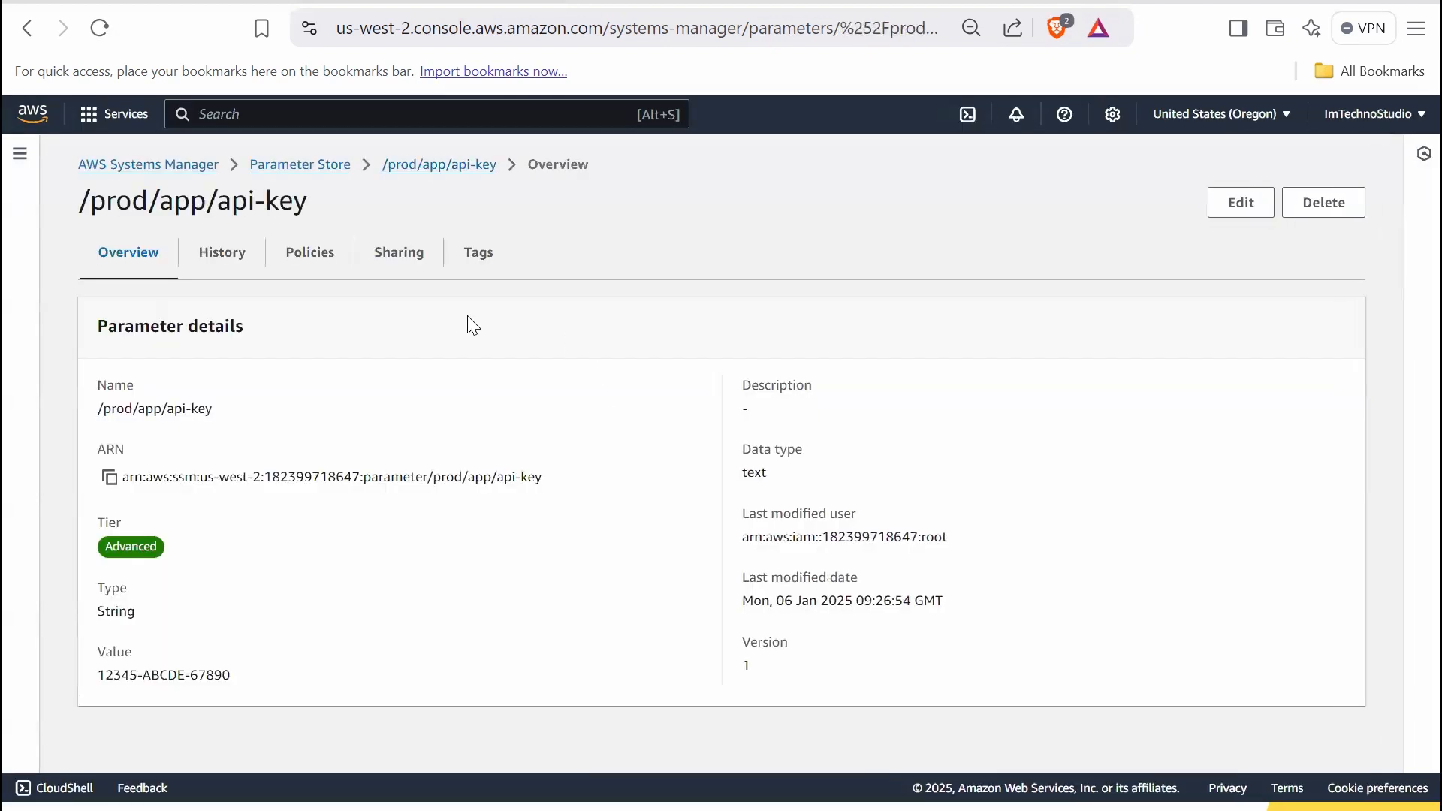
pyautogui.click(316, 263)
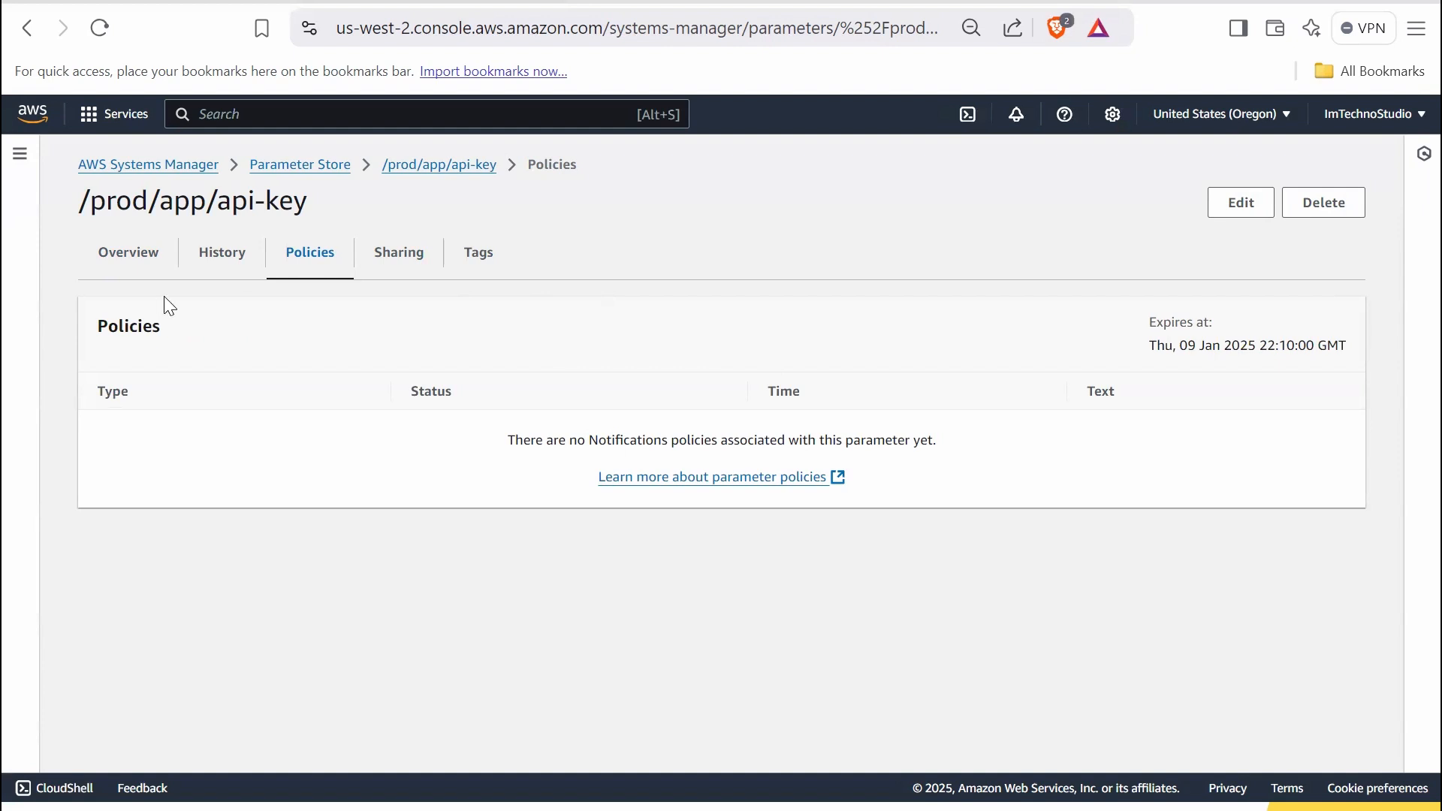
pyautogui.click(398, 265)
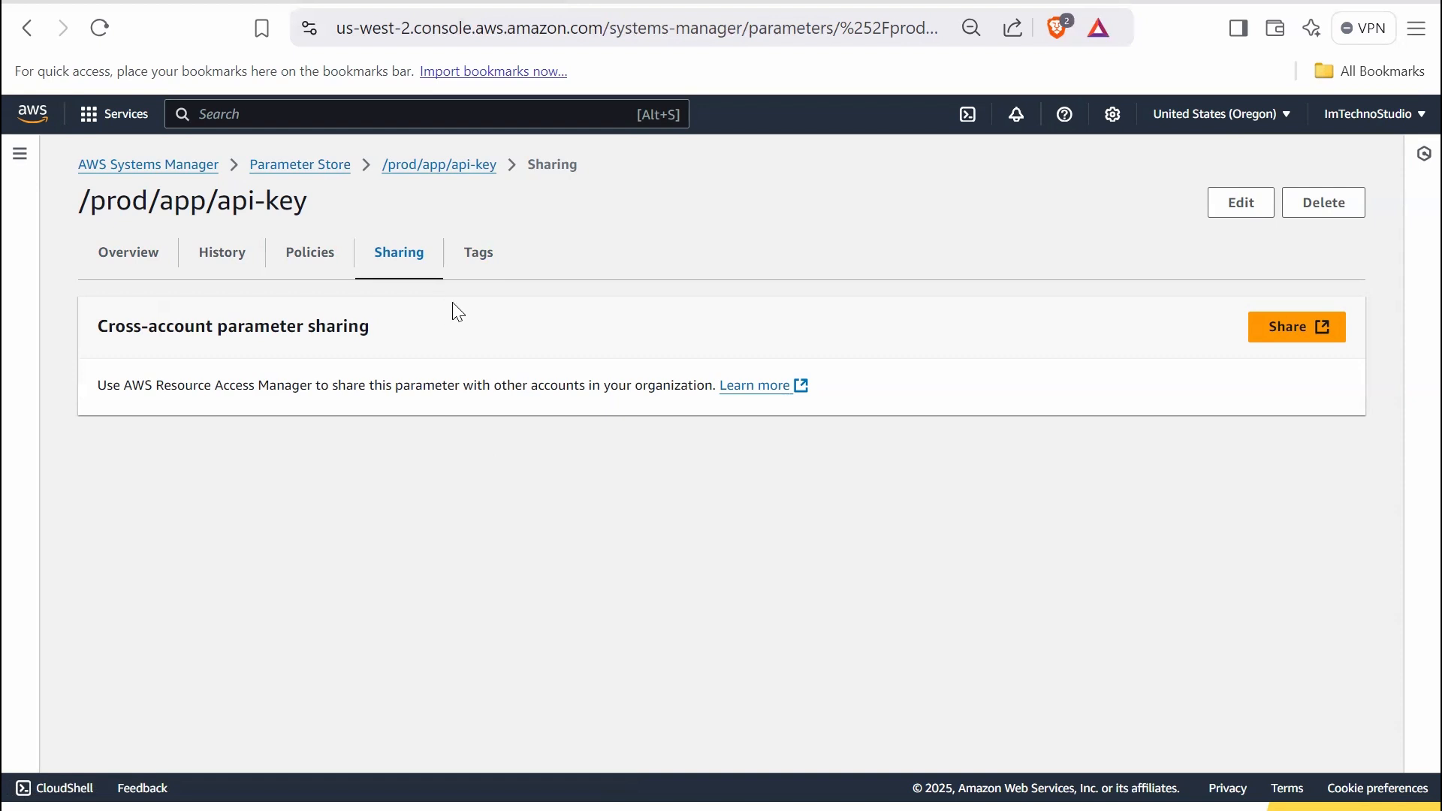
pyautogui.click(309, 167)
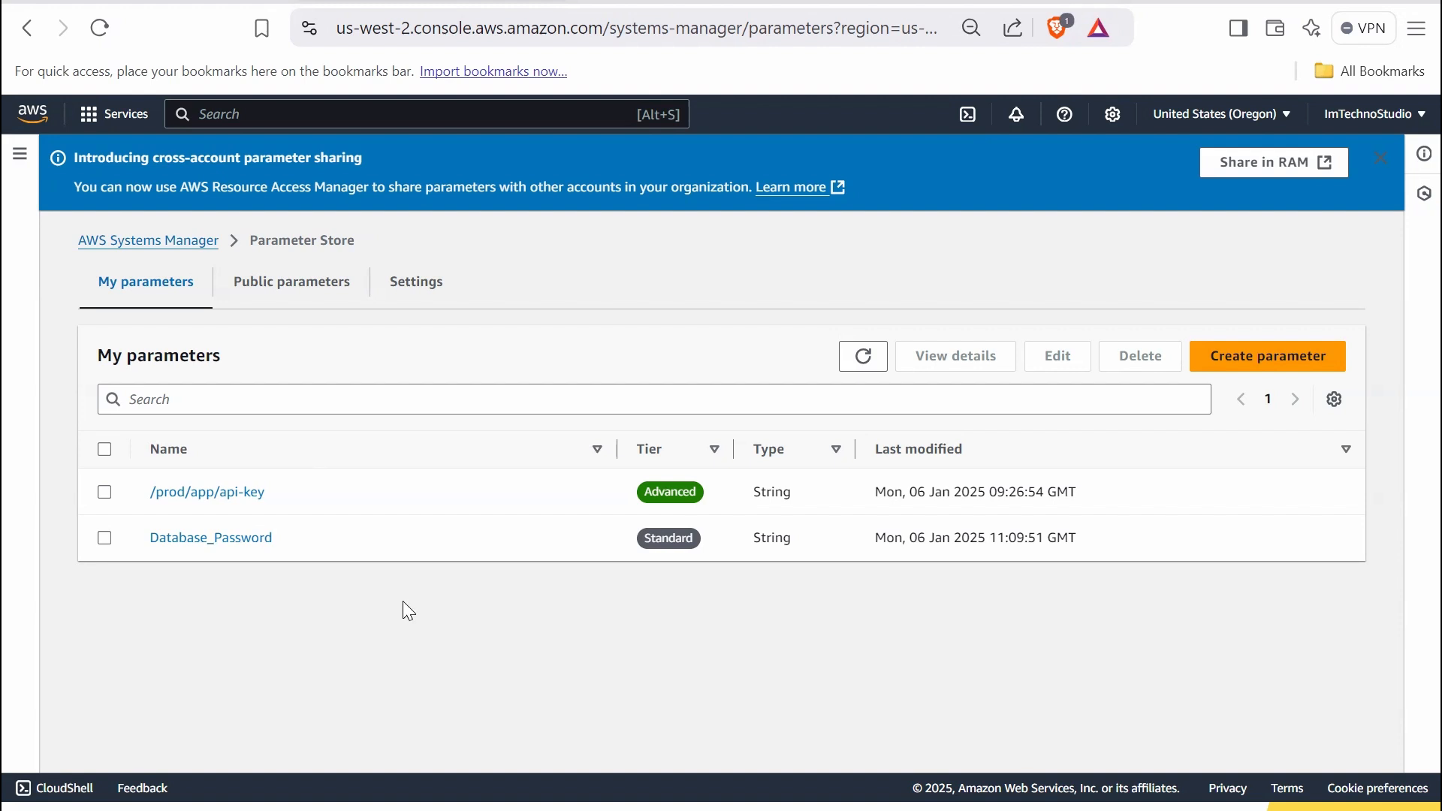
# Review the throughput and default tier settings of Parameter Store and open the default tier for changing.
pyautogui.click(421, 293)
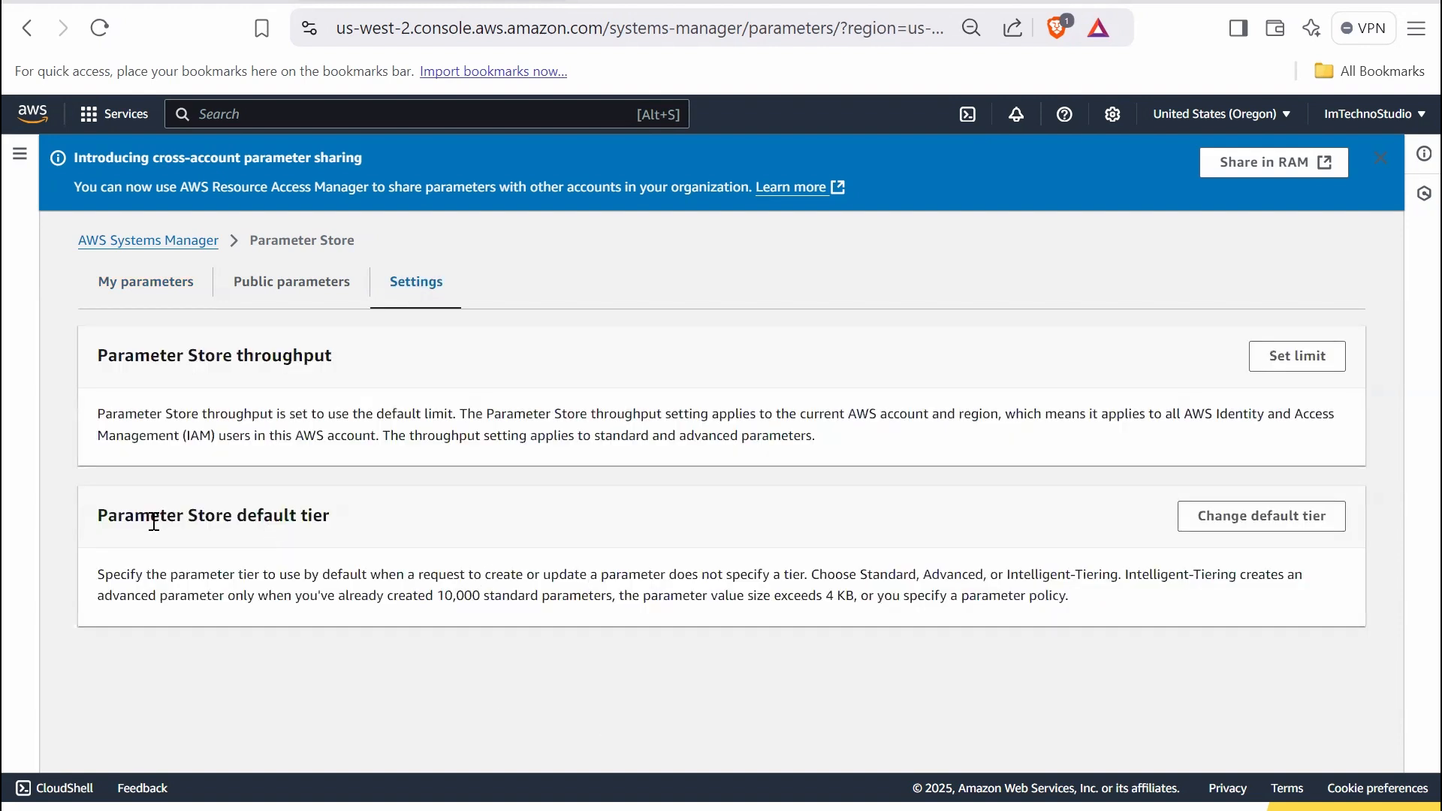
pyautogui.moveTo(109, 518); pyautogui.dragTo(313, 515)
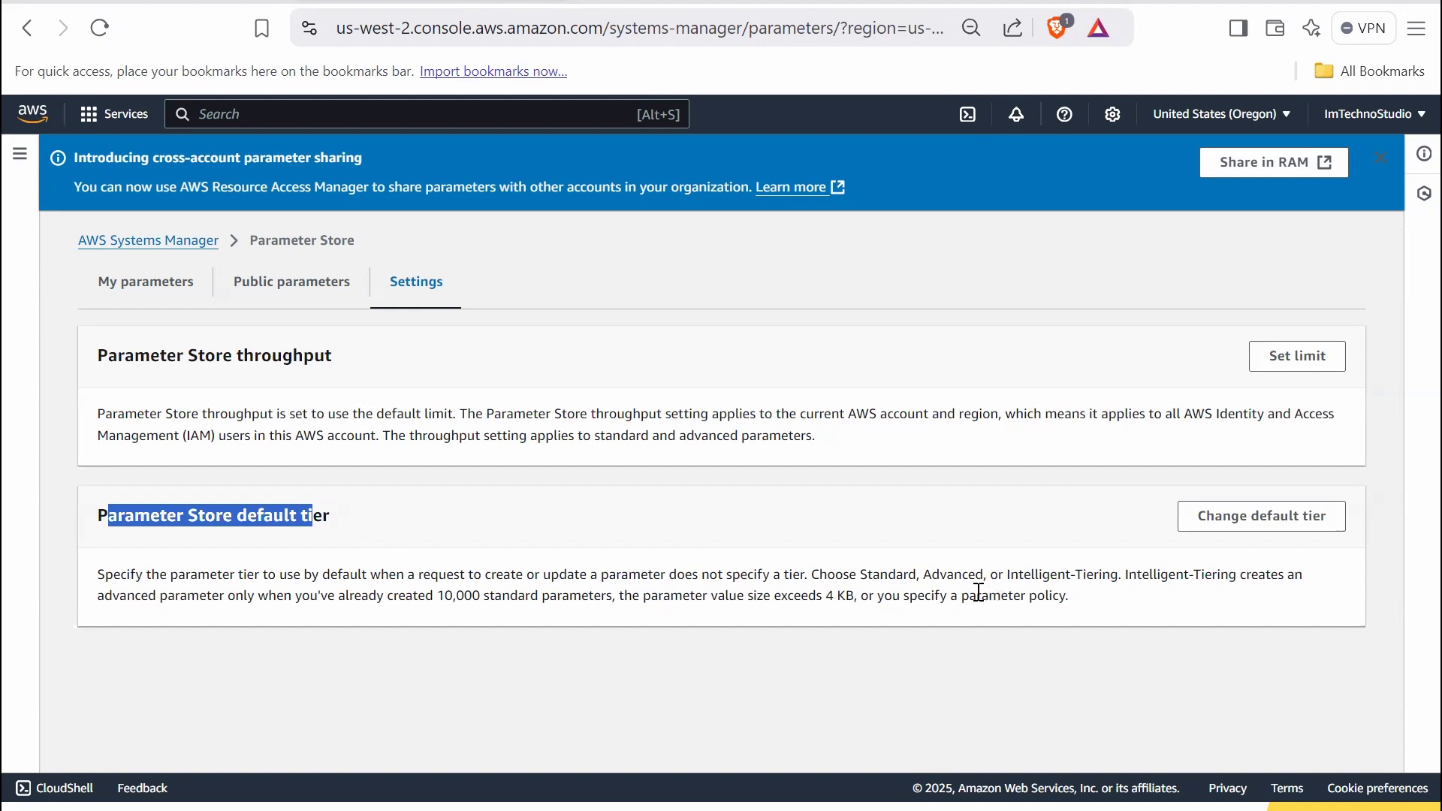
pyautogui.click(1234, 528)
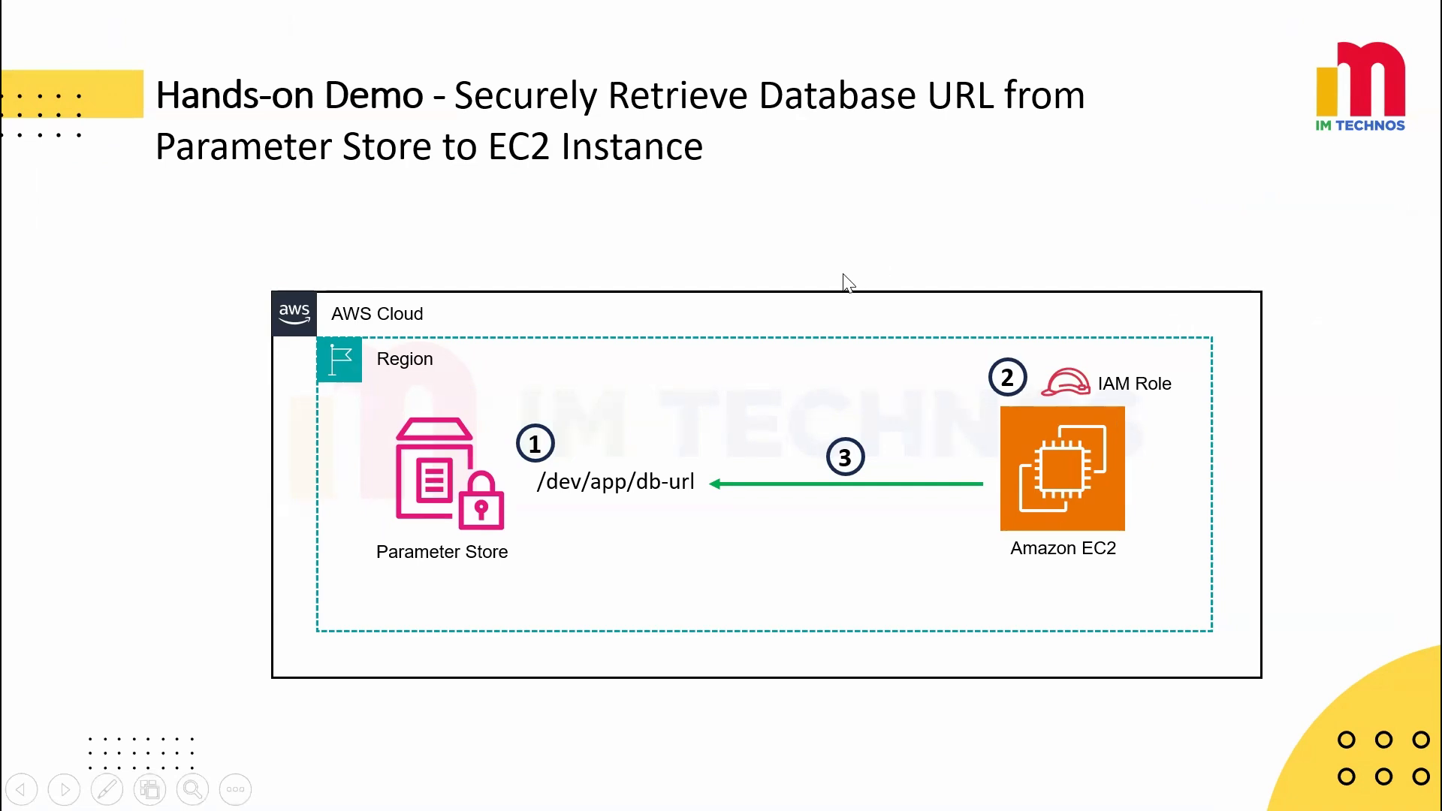
# Switch to the IAM console and start a new role with AWS service as trusted entity and EC2 as use case.
pyautogui.hotkey('alt', 'Tab')
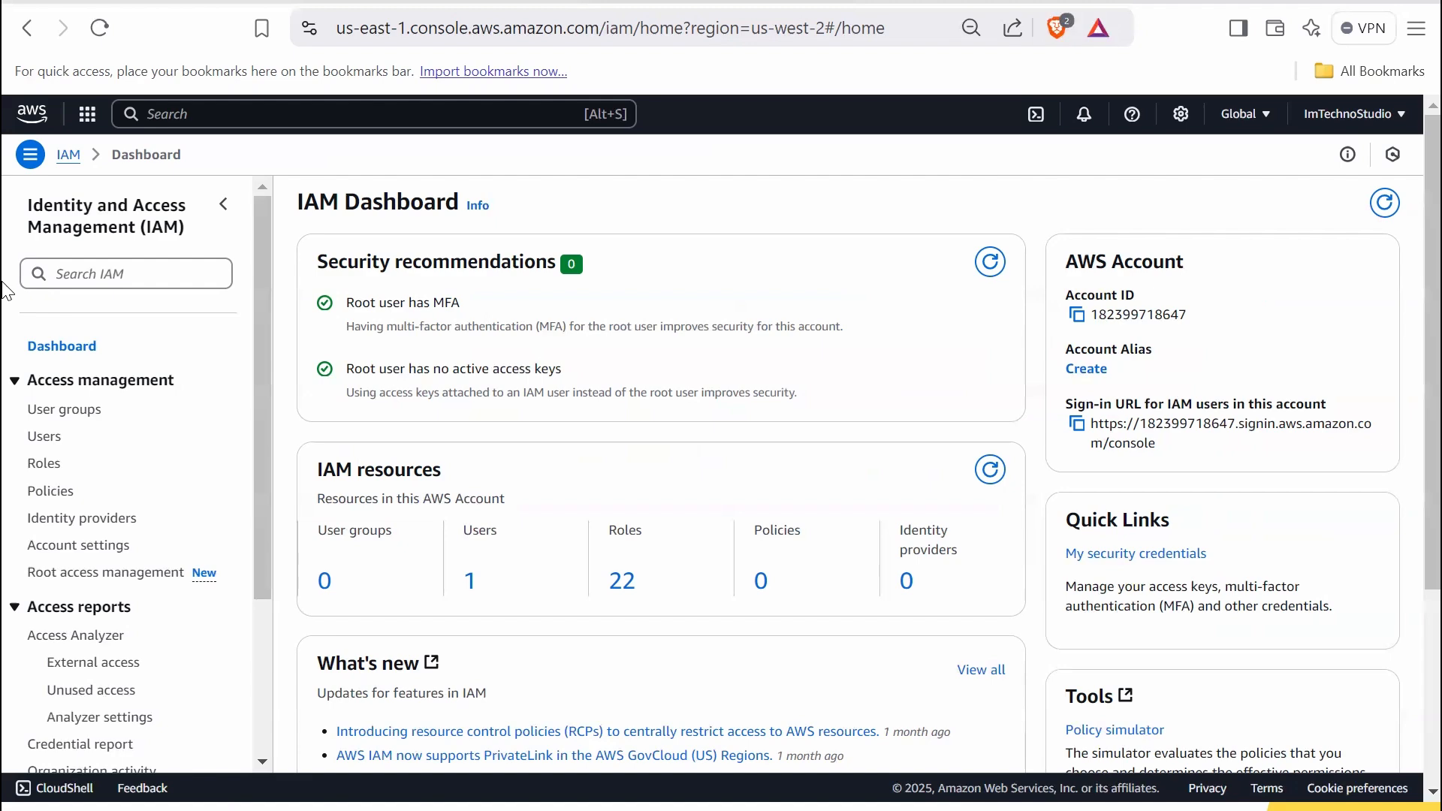
pyautogui.click(45, 463)
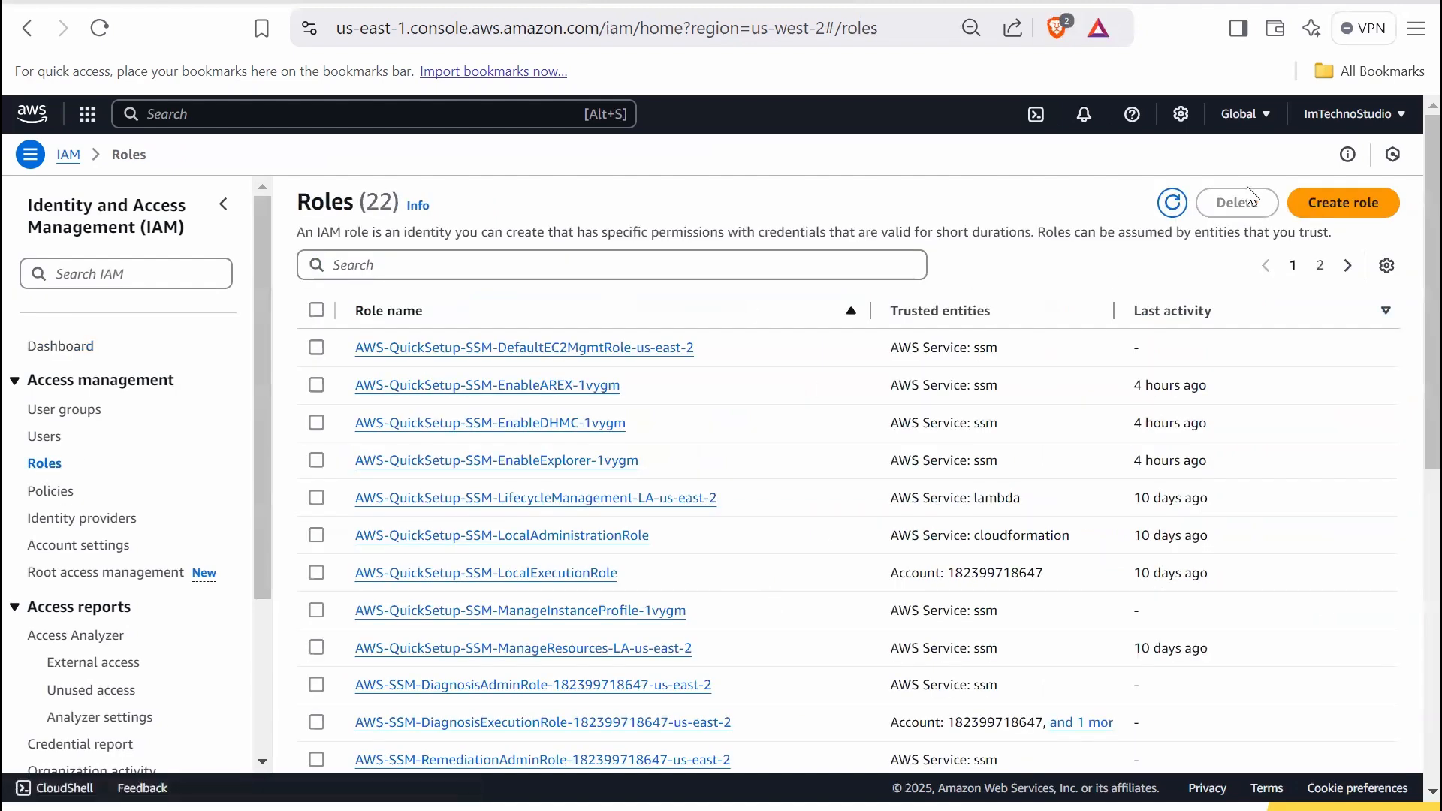
pyautogui.click(1329, 213)
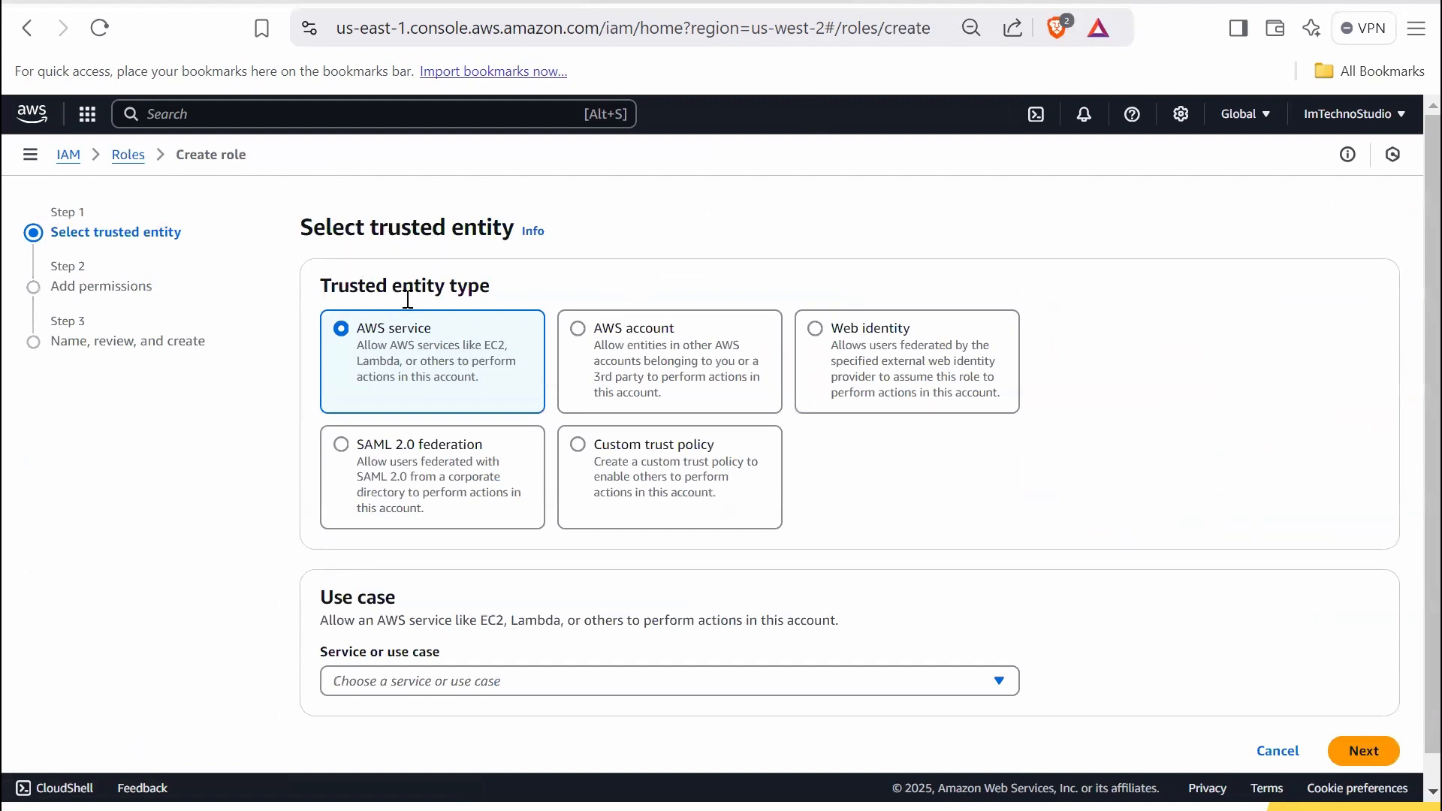
pyautogui.scroll(-1, 481, 394)
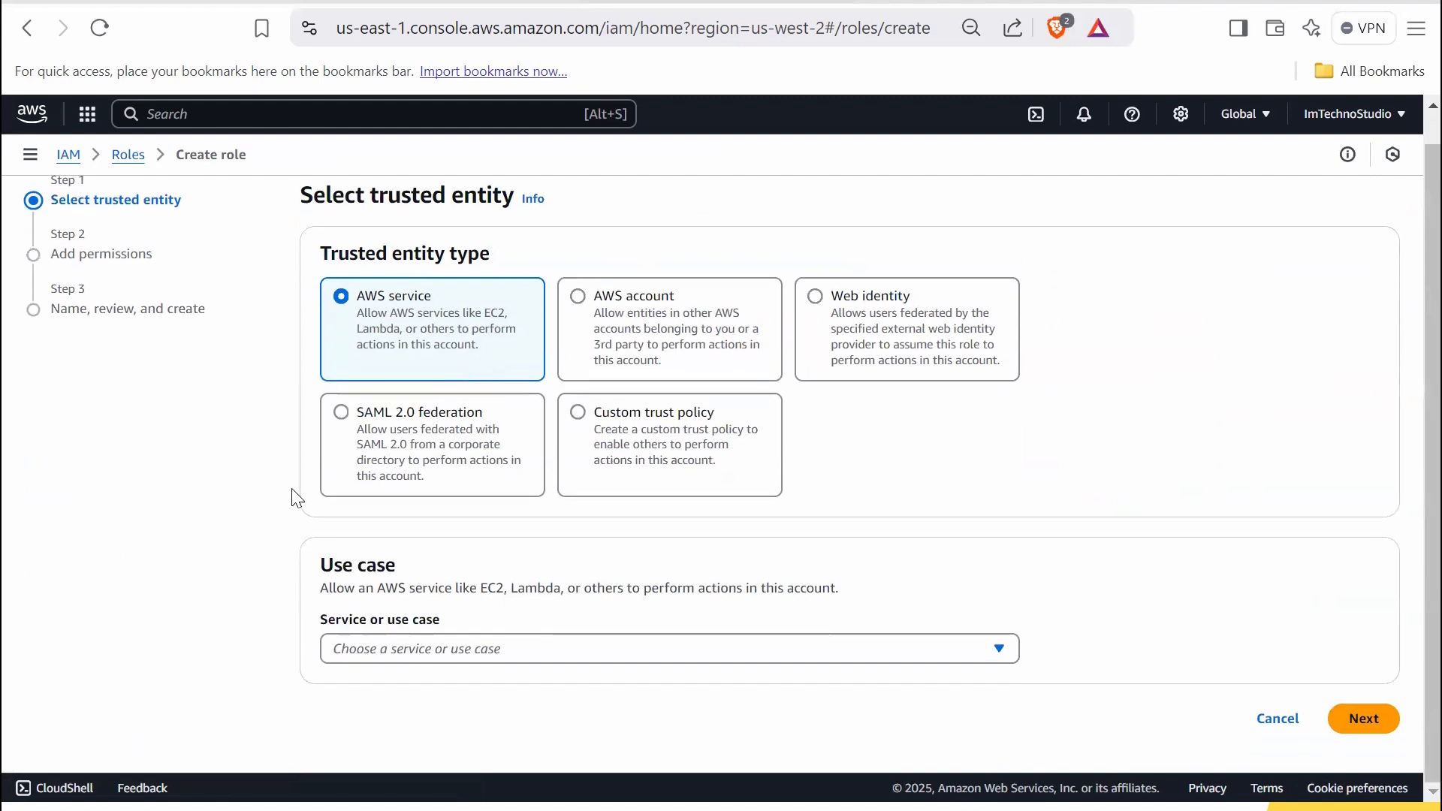
pyautogui.click(400, 650)
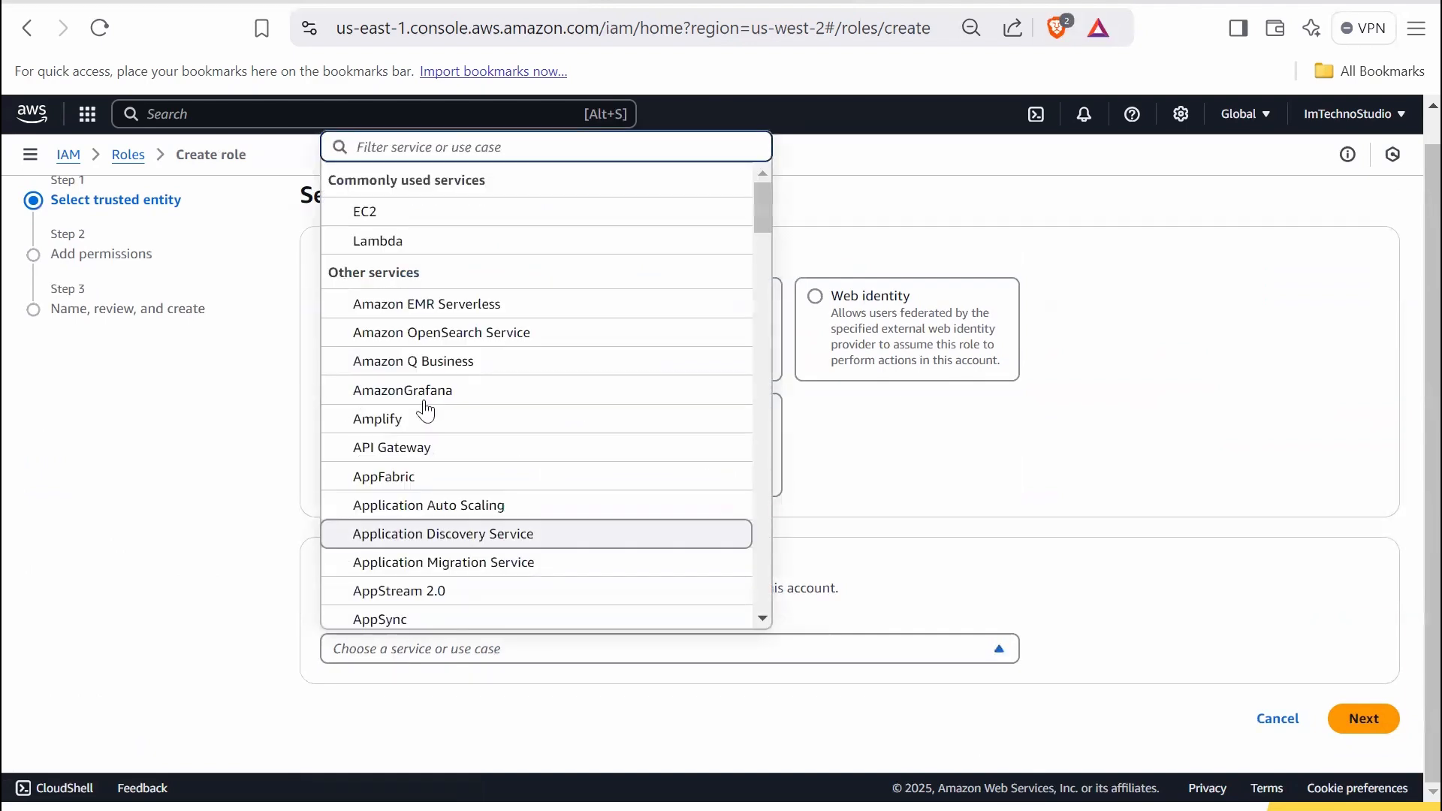
pyautogui.click(434, 213)
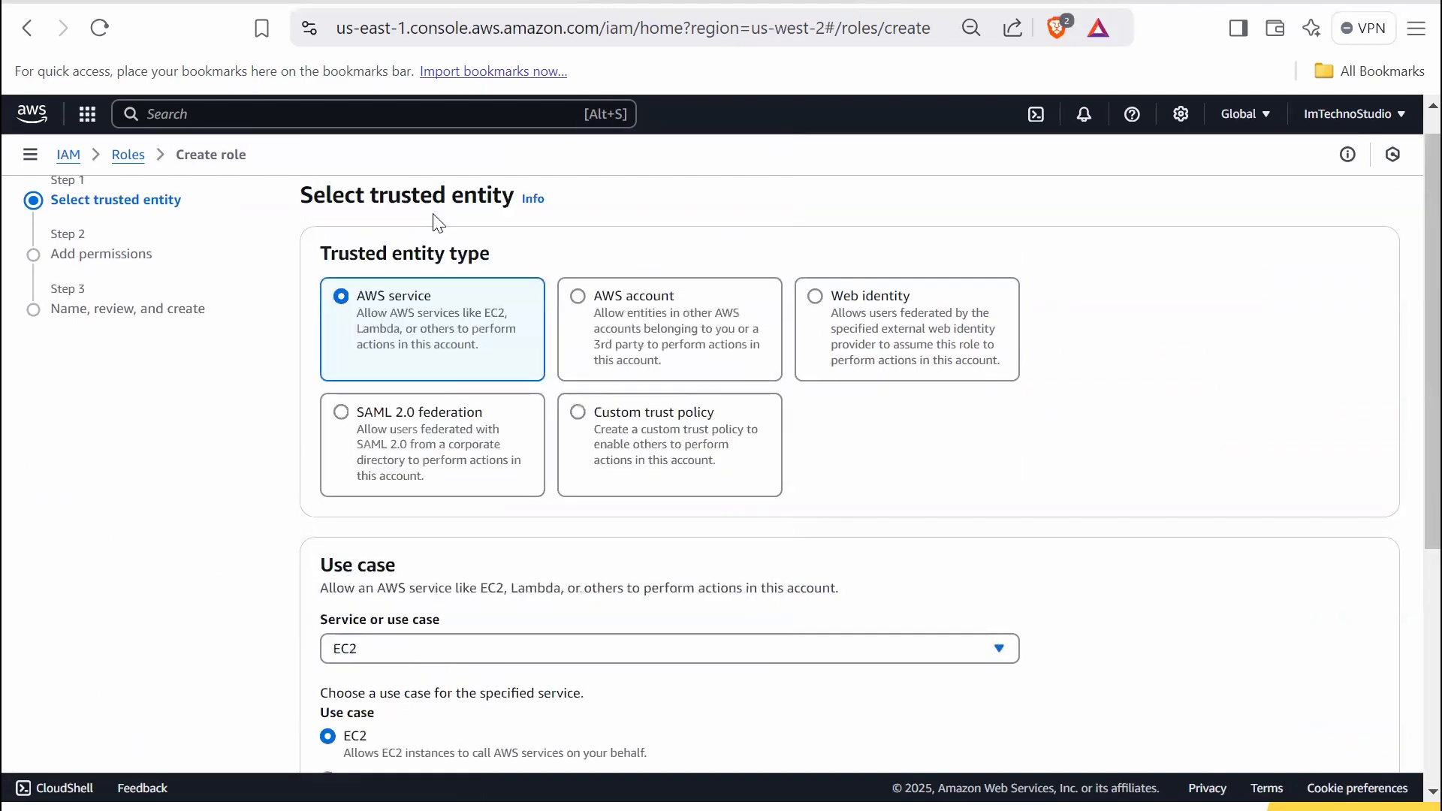
pyautogui.scroll(-5, 1172, 601)
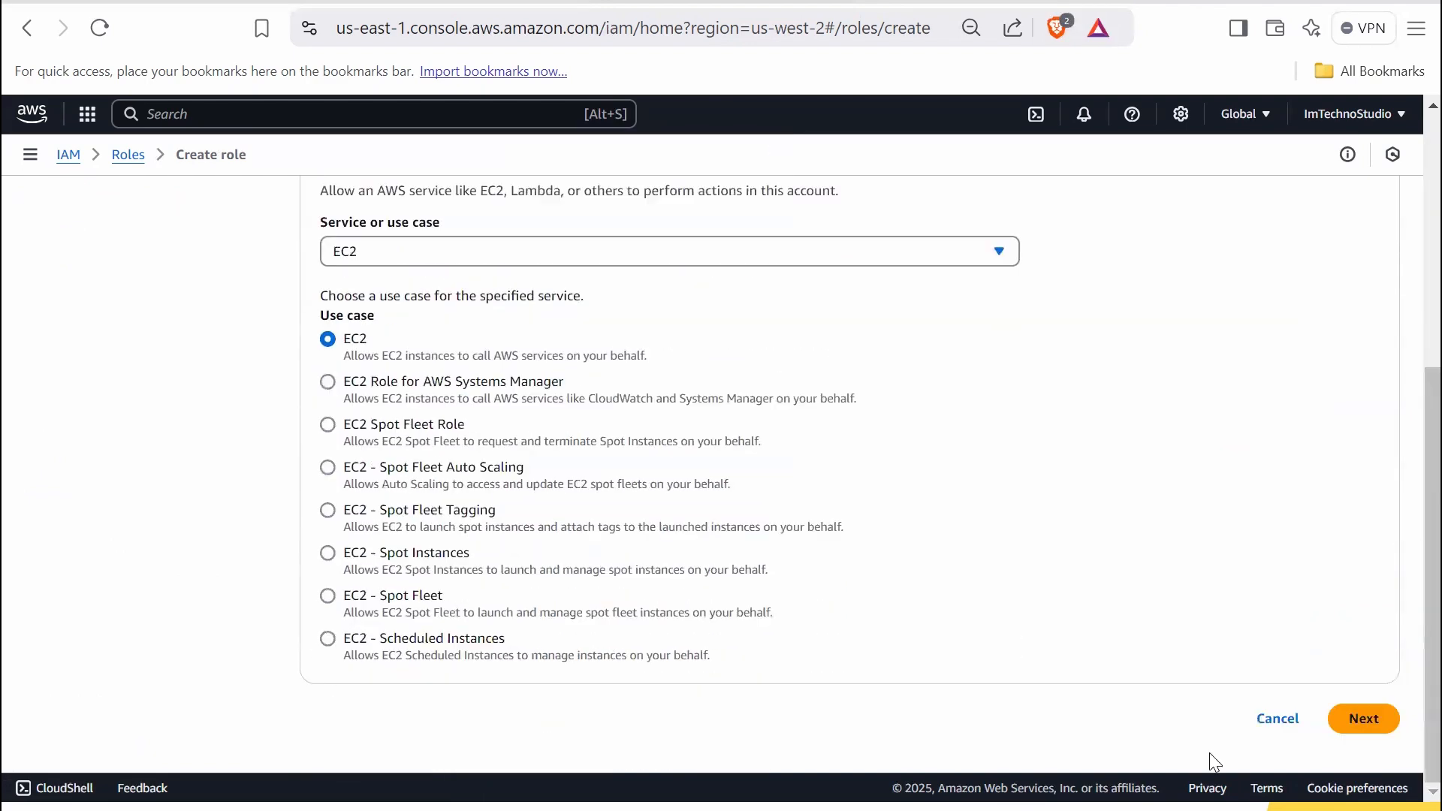
pyautogui.click(1363, 721)
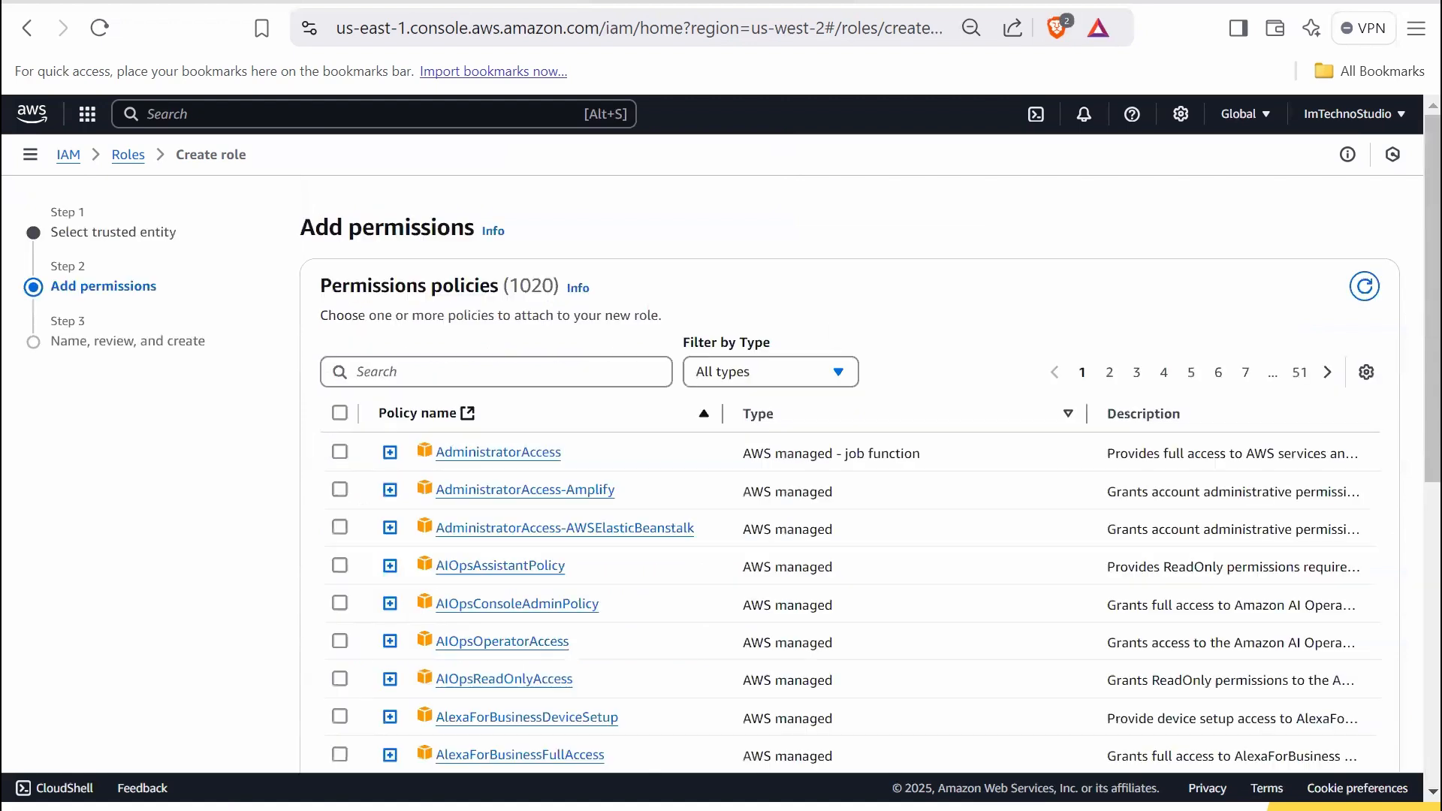
# Find the AmazonSSMReadOnlyAccess policy, add it to the new role's permissions, and proceed to the role details.
pyautogui.click(467, 371)
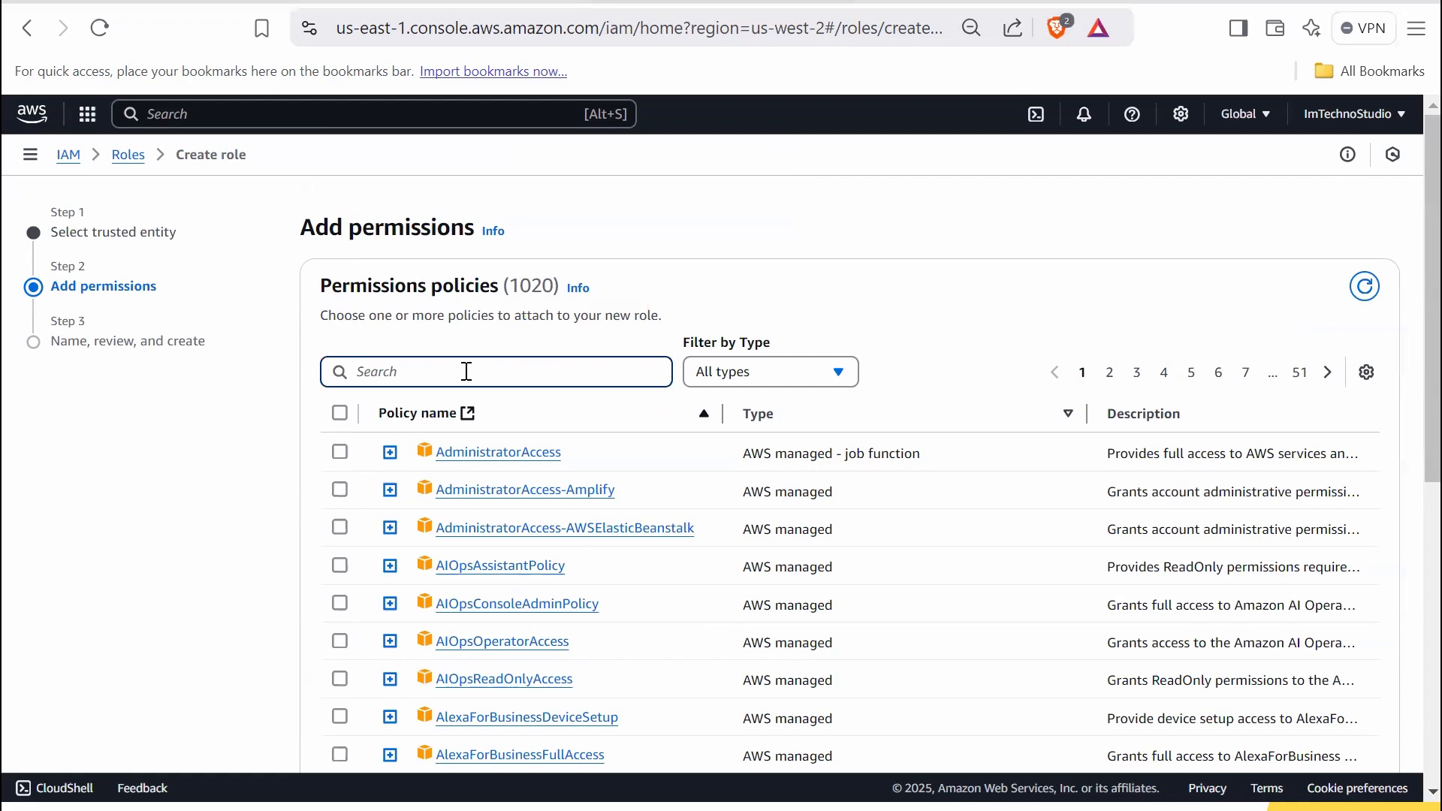
pyautogui.write('amazon')
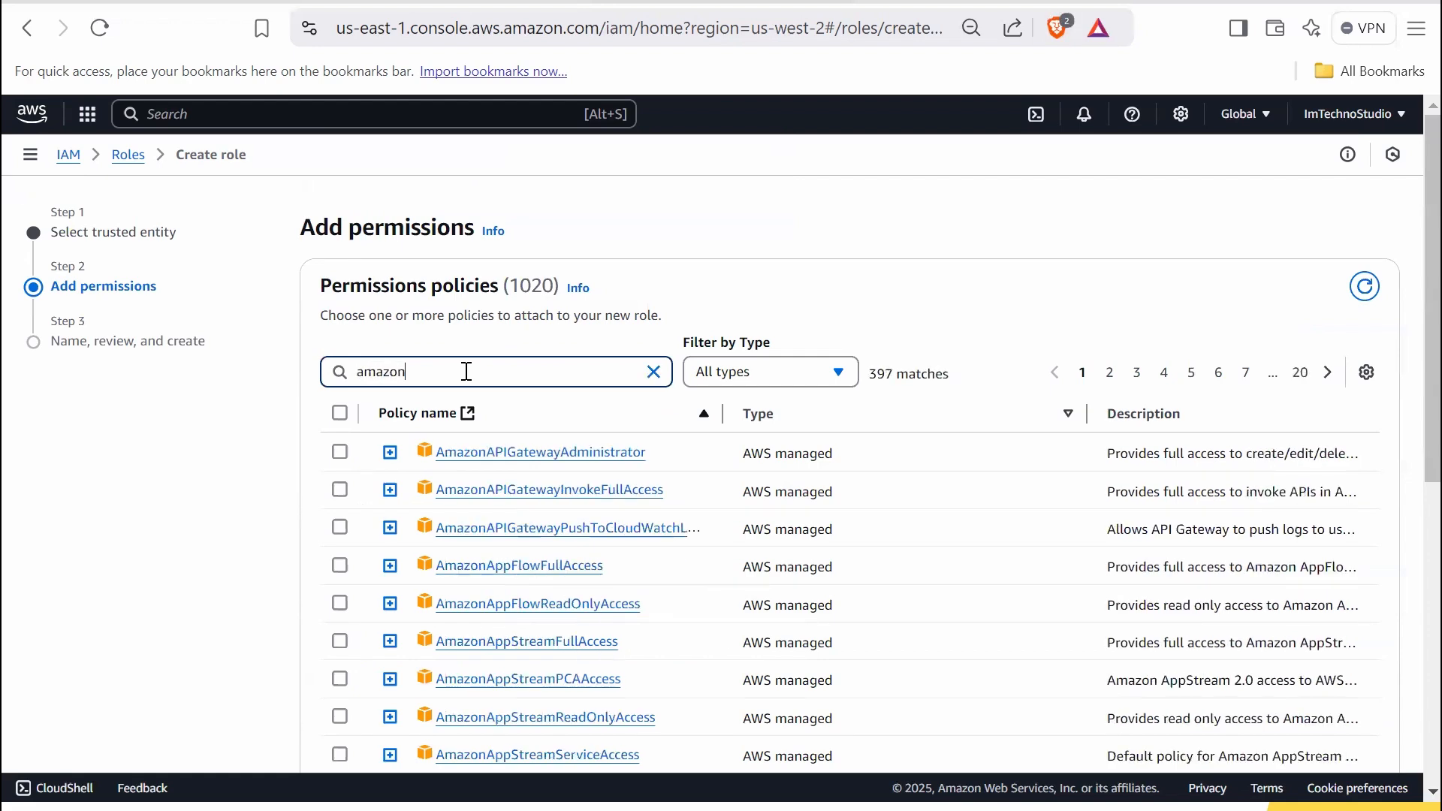
pyautogui.write('ssmre')
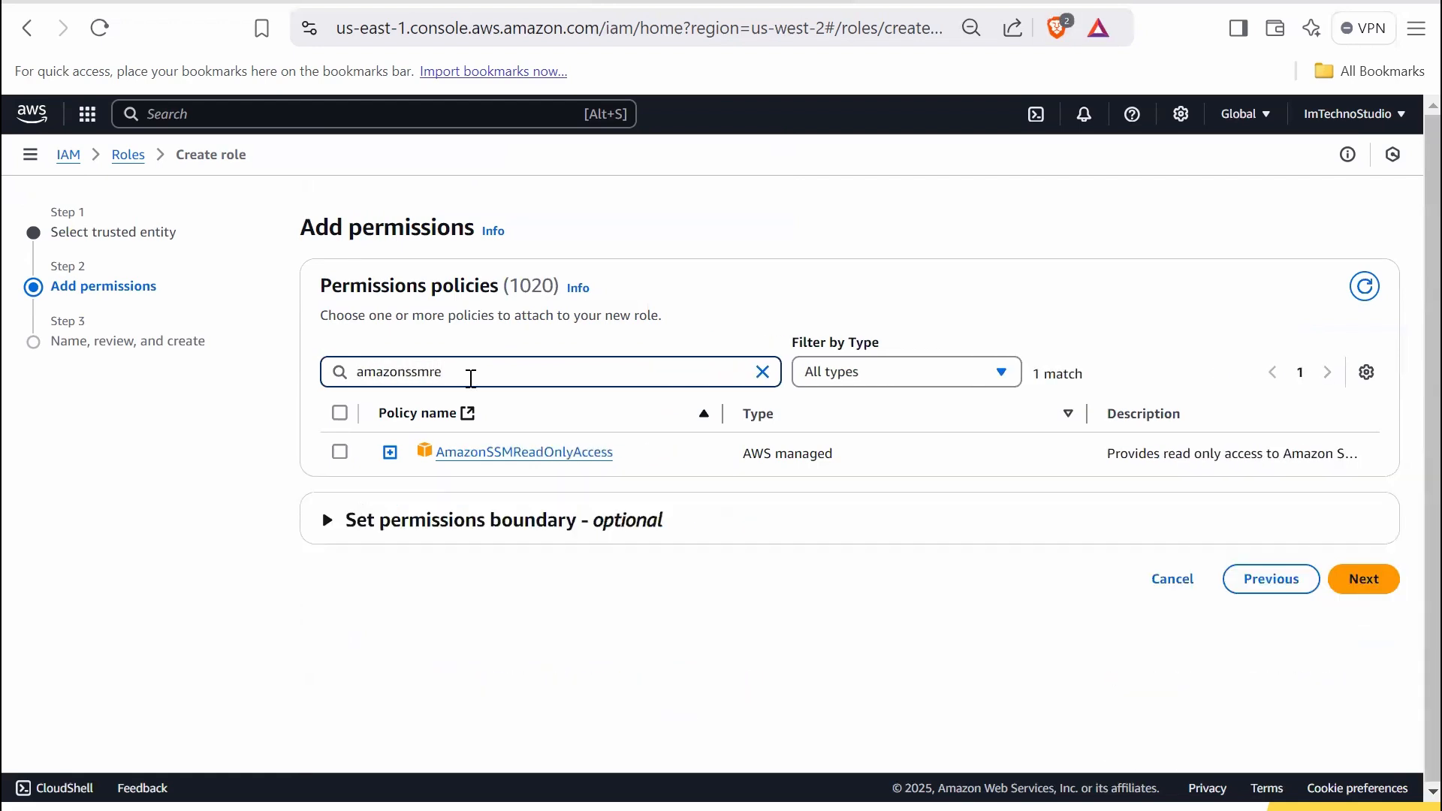
pyautogui.click(340, 453)
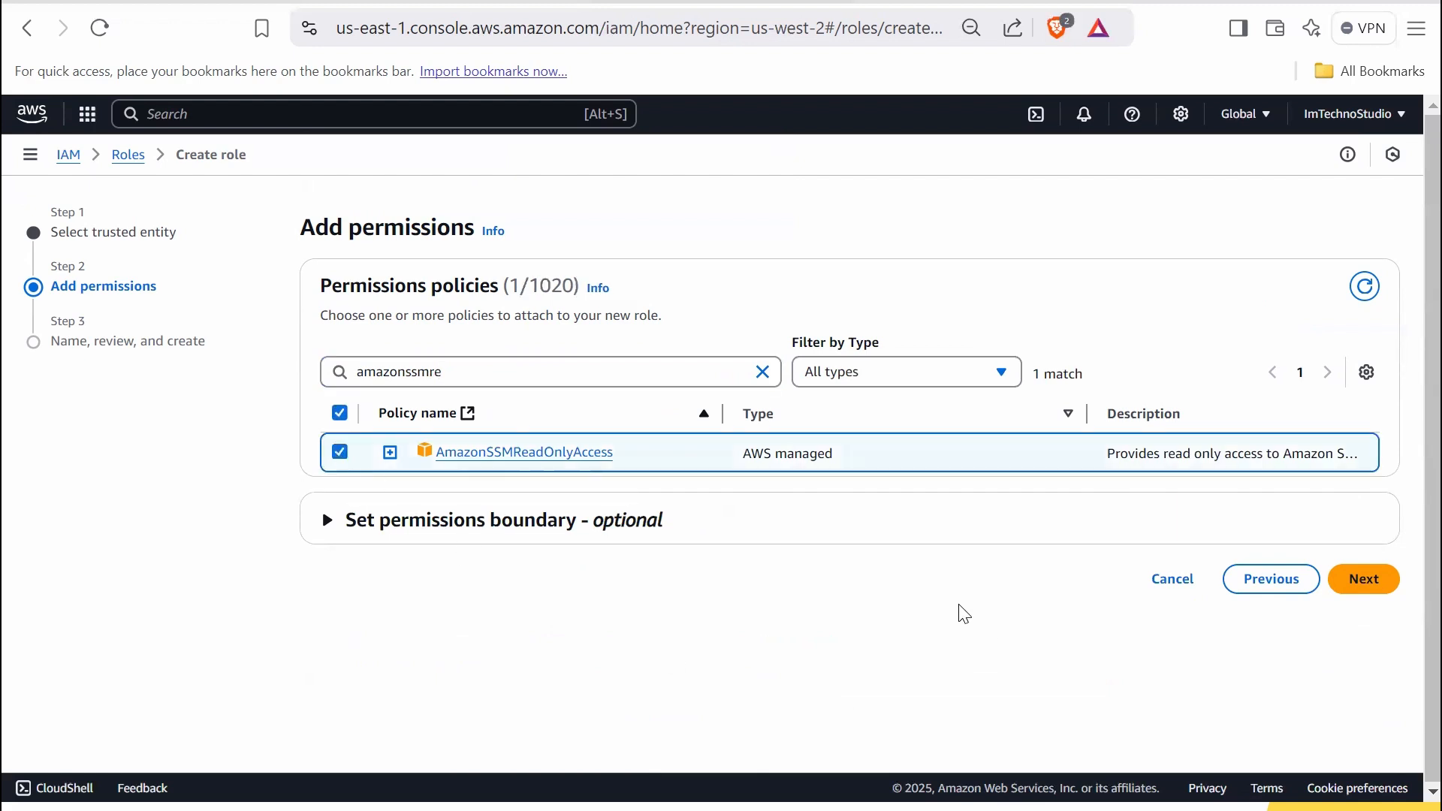
pyautogui.click(1365, 580)
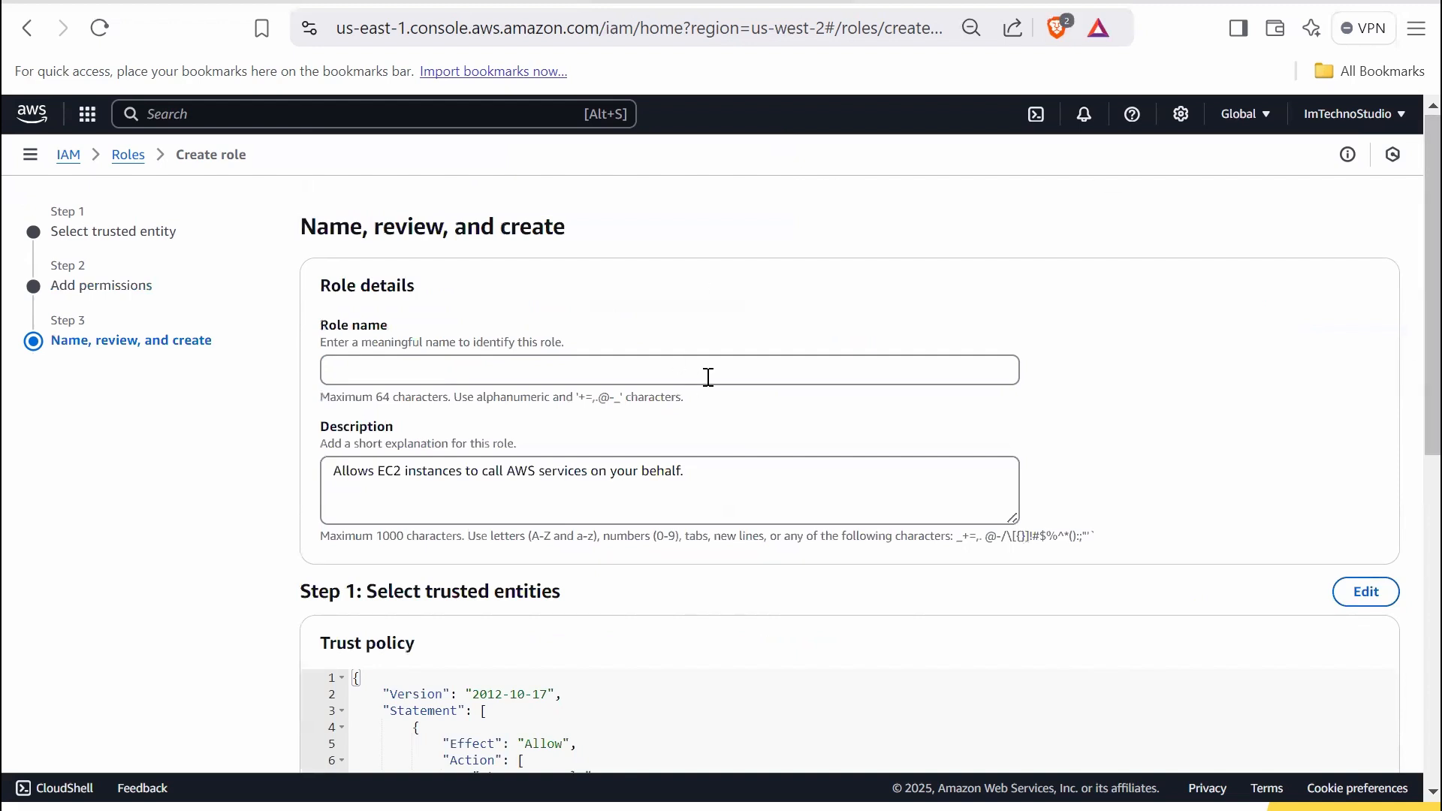
# Name the new role EC2ParameterStoreAccessRole.
pyautogui.click(533, 369)
pyautogui.write('EC2')
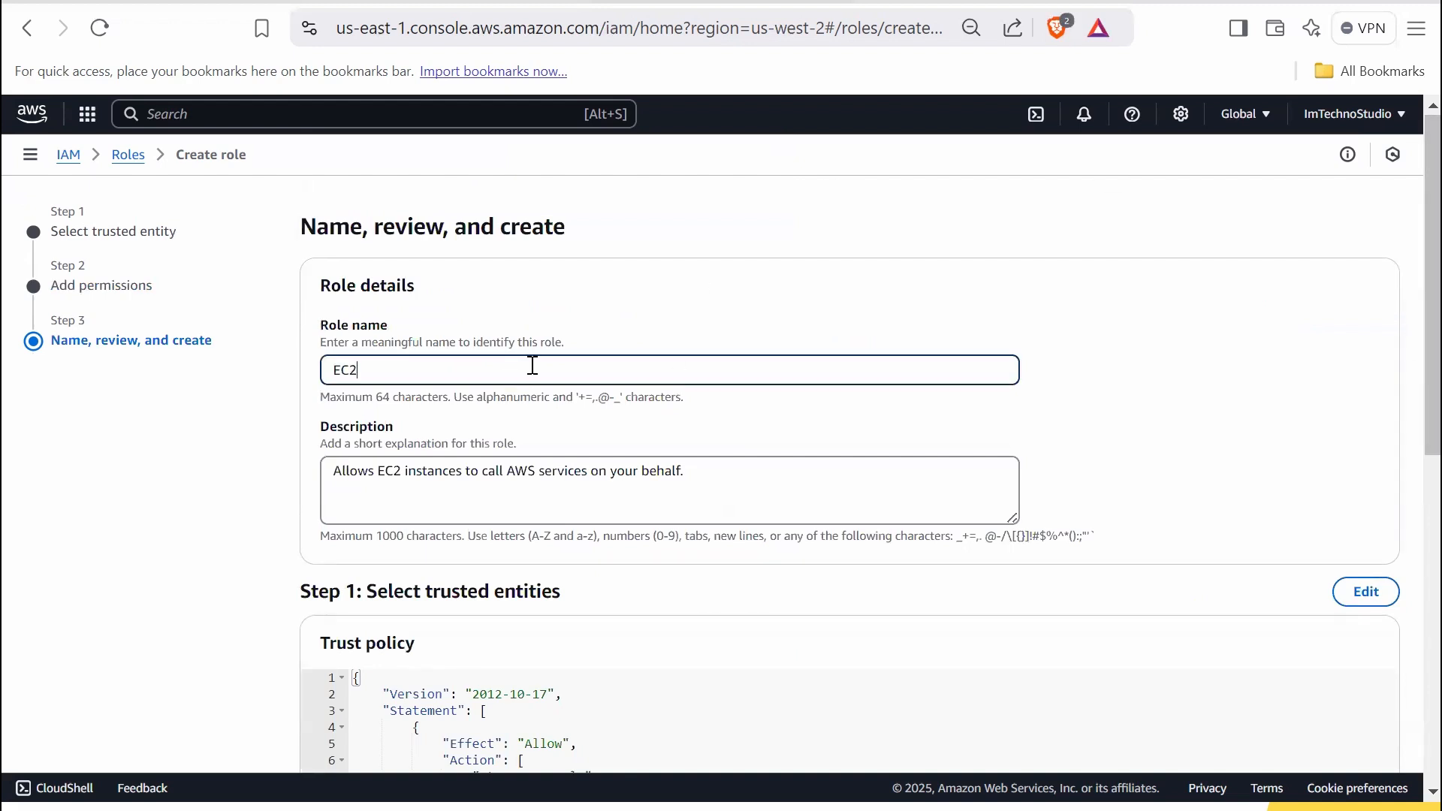
pyautogui.write('ParameterStoreAccessRolw')
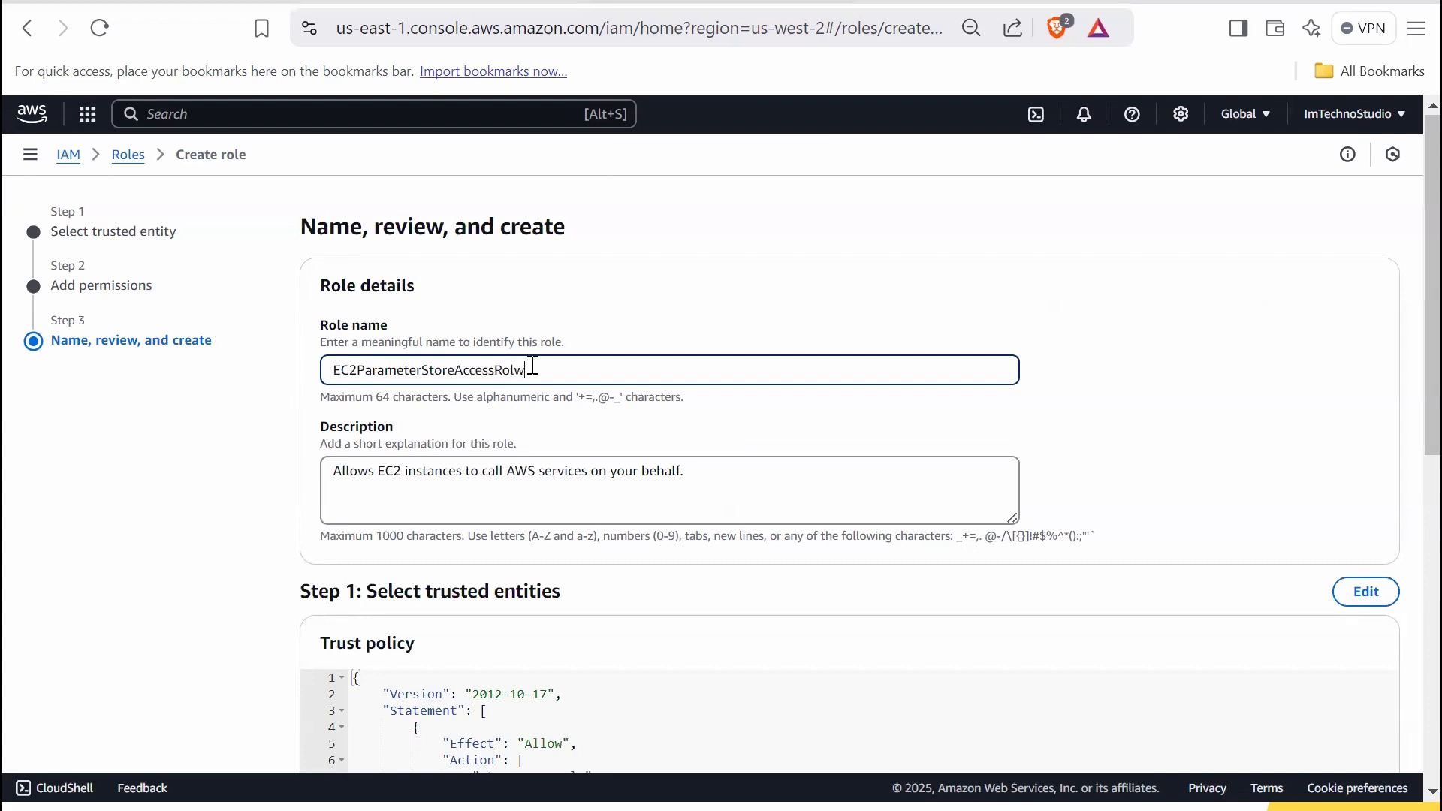
pyautogui.press('BackSpace')
pyautogui.write('e')
# Replace the role description with "EC2 Instances with read-only access to AWS Systems Manager Parameter Store" and create the role.
pyautogui.scroll(-1, 533, 368)
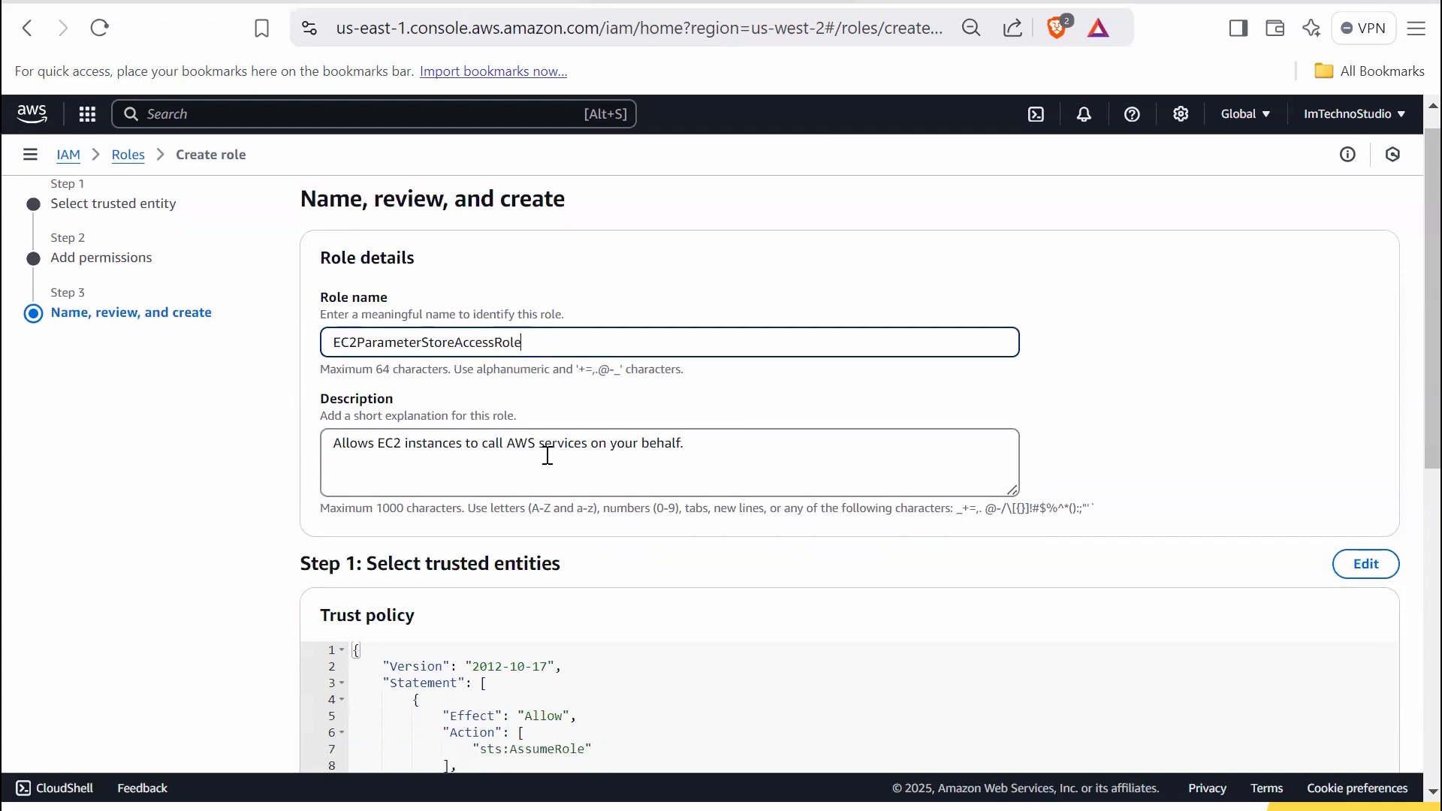
pyautogui.click(408, 436)
pyautogui.hotkey('ctrl', 'a')
pyautogui.write('EC2 I')
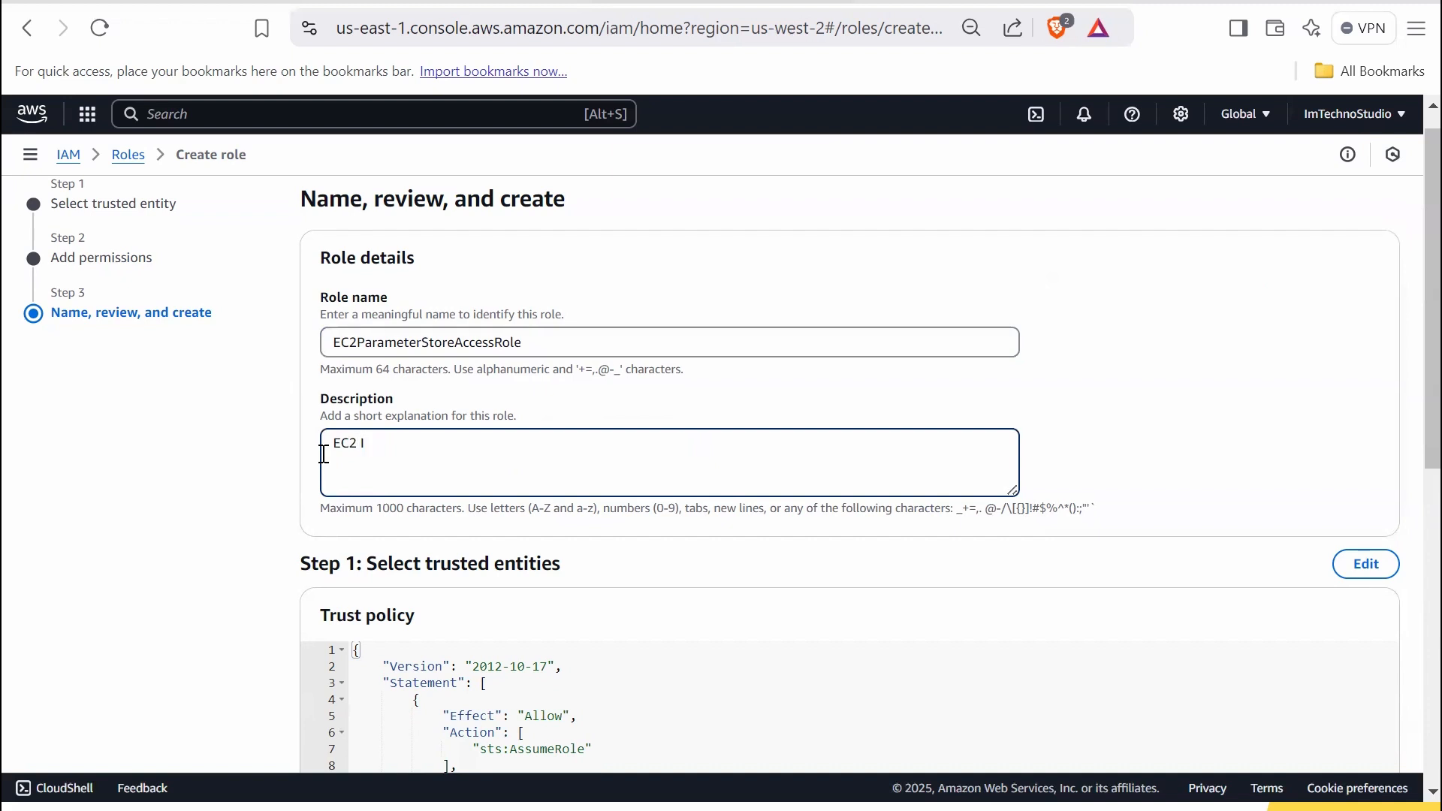
pyautogui.write('nstances with read-only access to AWS Systems Manager Parameter Store')
pyautogui.scroll(-8, 1036, 554)
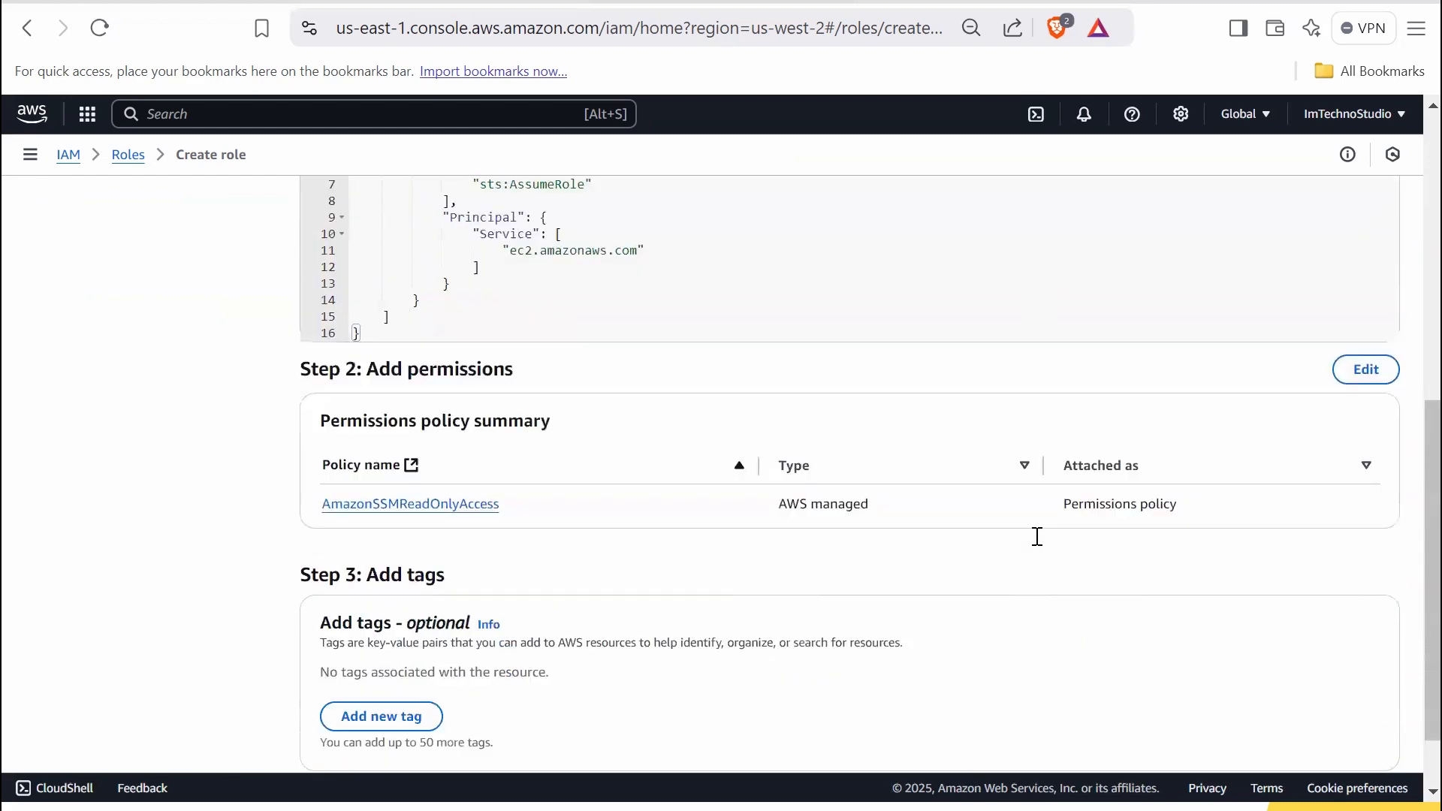
pyautogui.click(1348, 730)
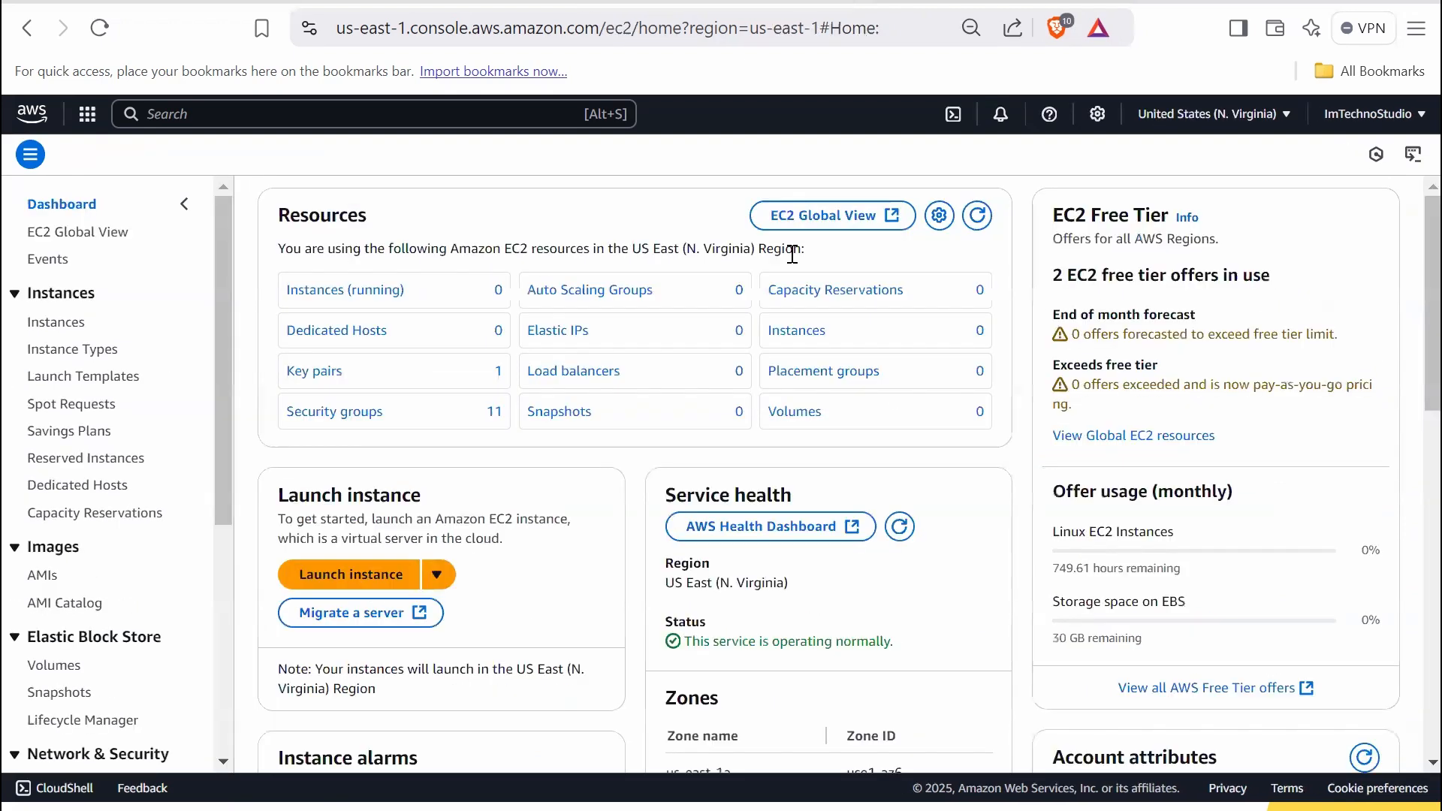
# Start launching a new EC2 instance from the instances list and name it Fetch-DB-Parameter-instance.
pyautogui.click(59, 322)
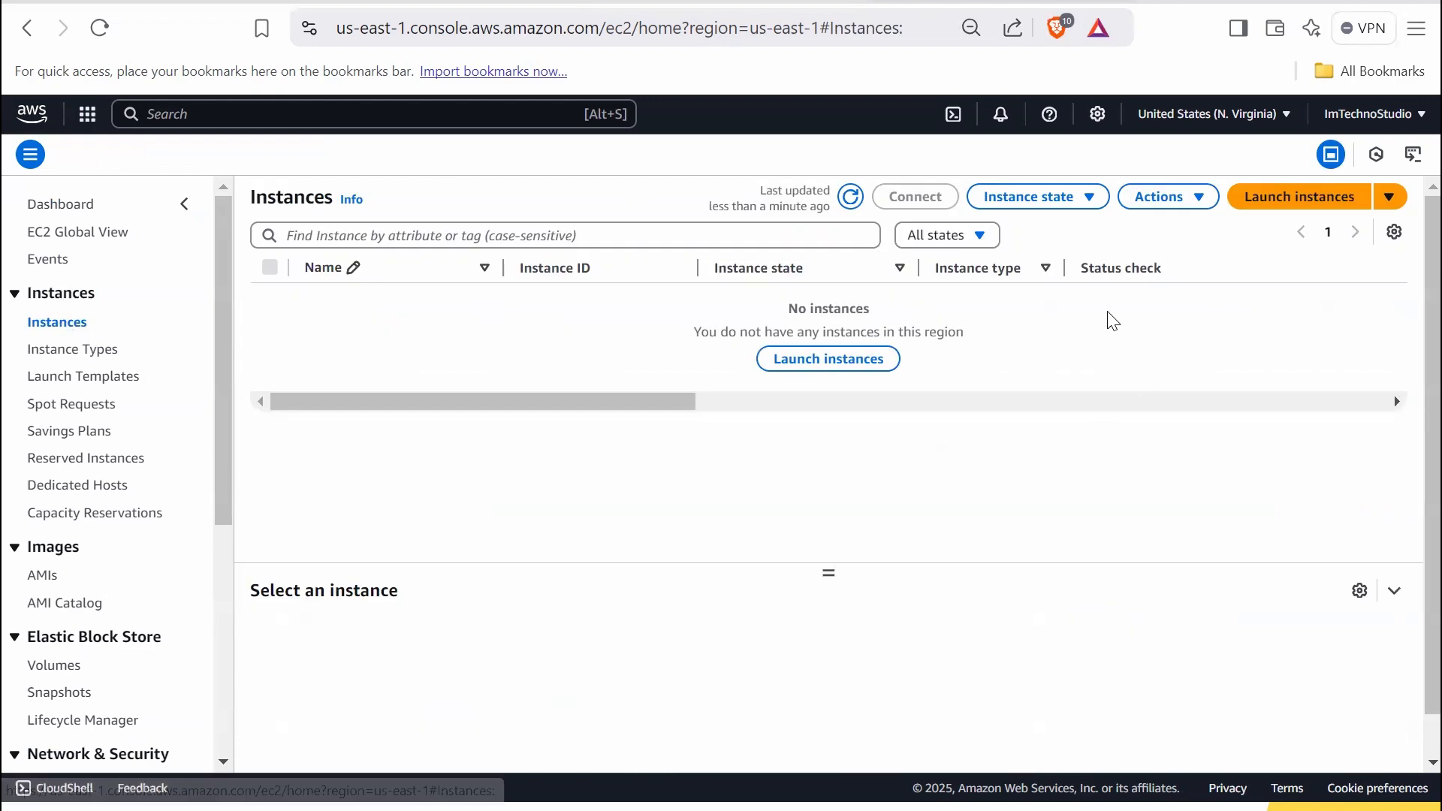
pyautogui.click(1301, 203)
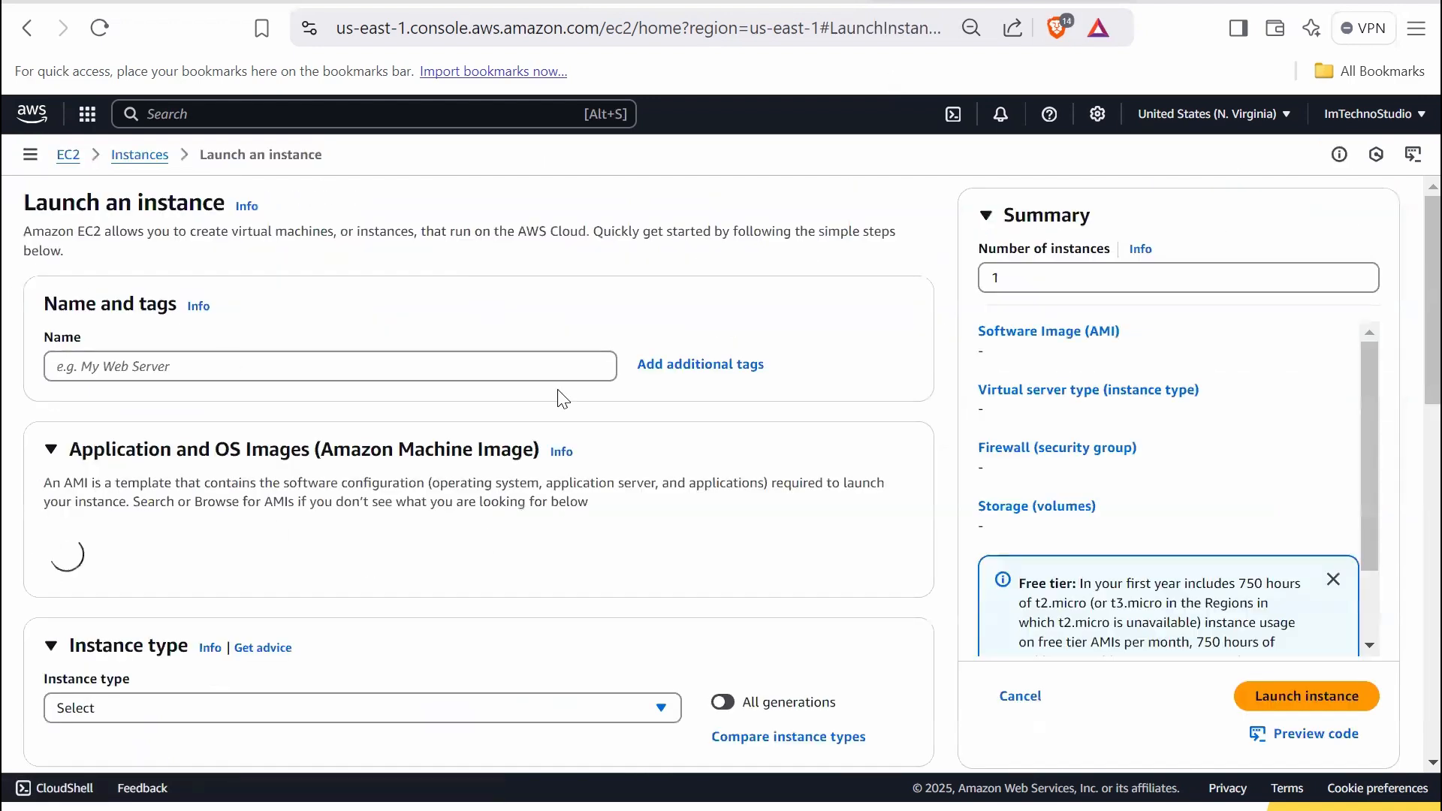
pyautogui.click(188, 372)
pyautogui.write('Fetch-DB-Parameter-Instance')
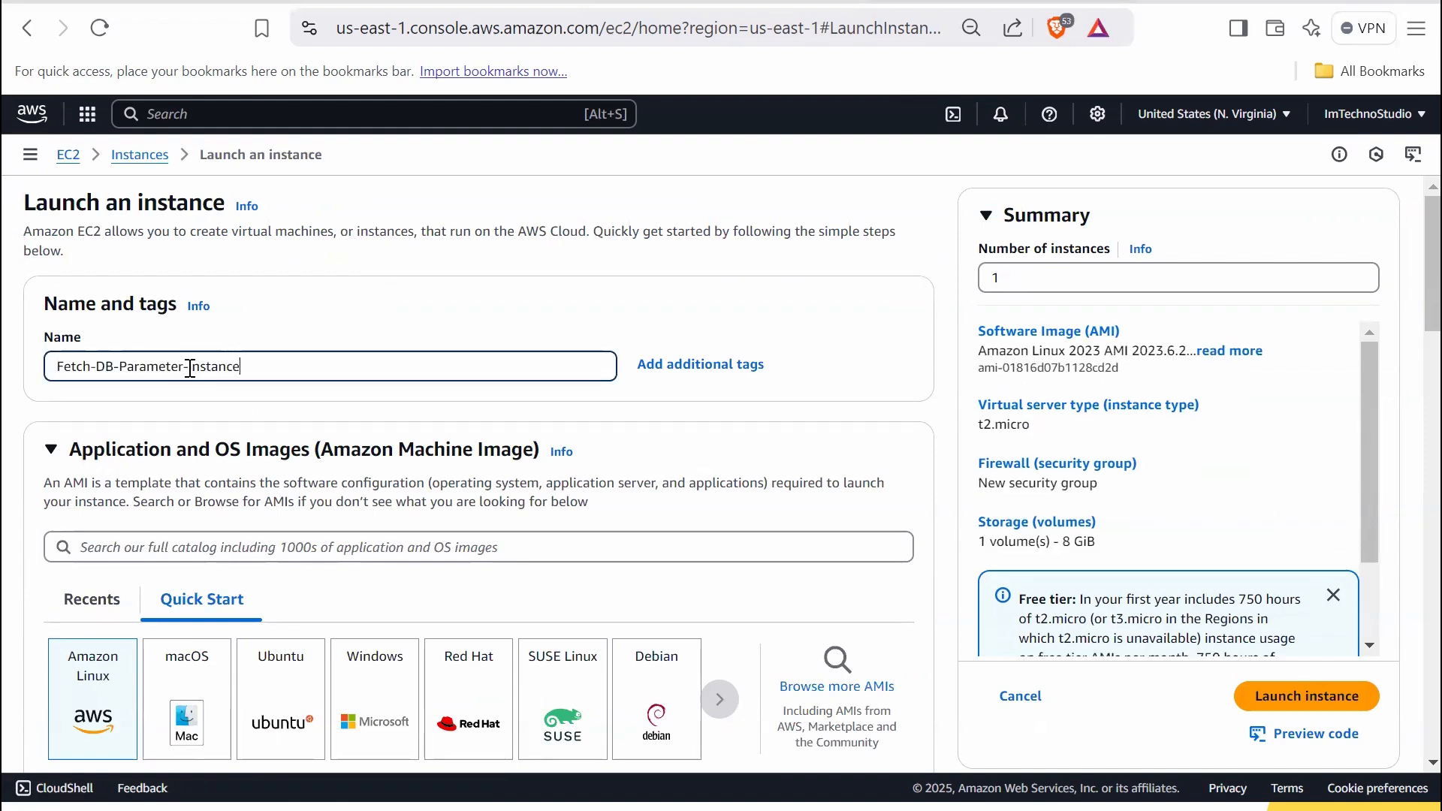
pyautogui.scroll(-5, 537, 428)
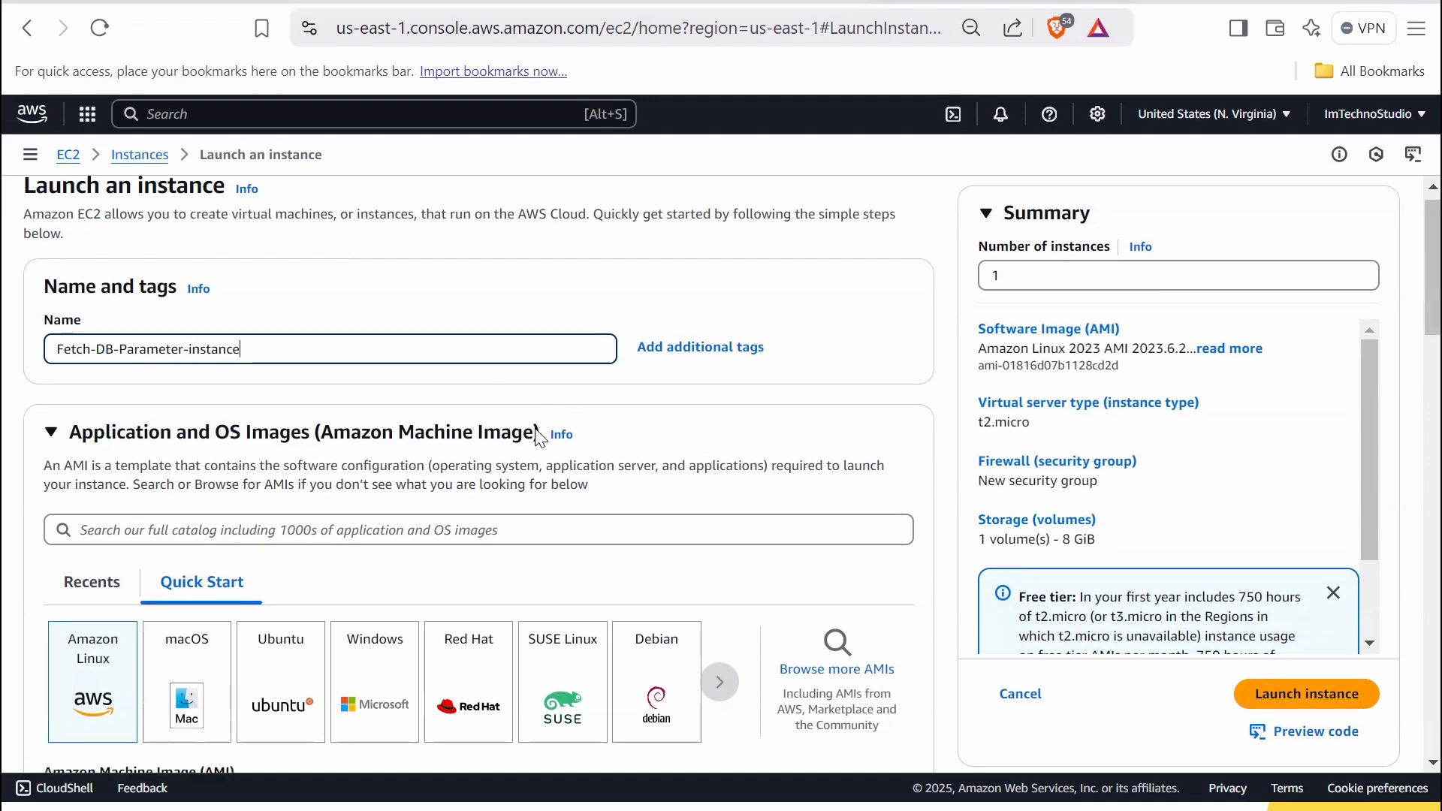
# Choose the Amazon Linux 2 AMI (HVM) - Kernel 5.10, SSD Volume Type image and proceed without a key pair.
pyautogui.click(381, 480)
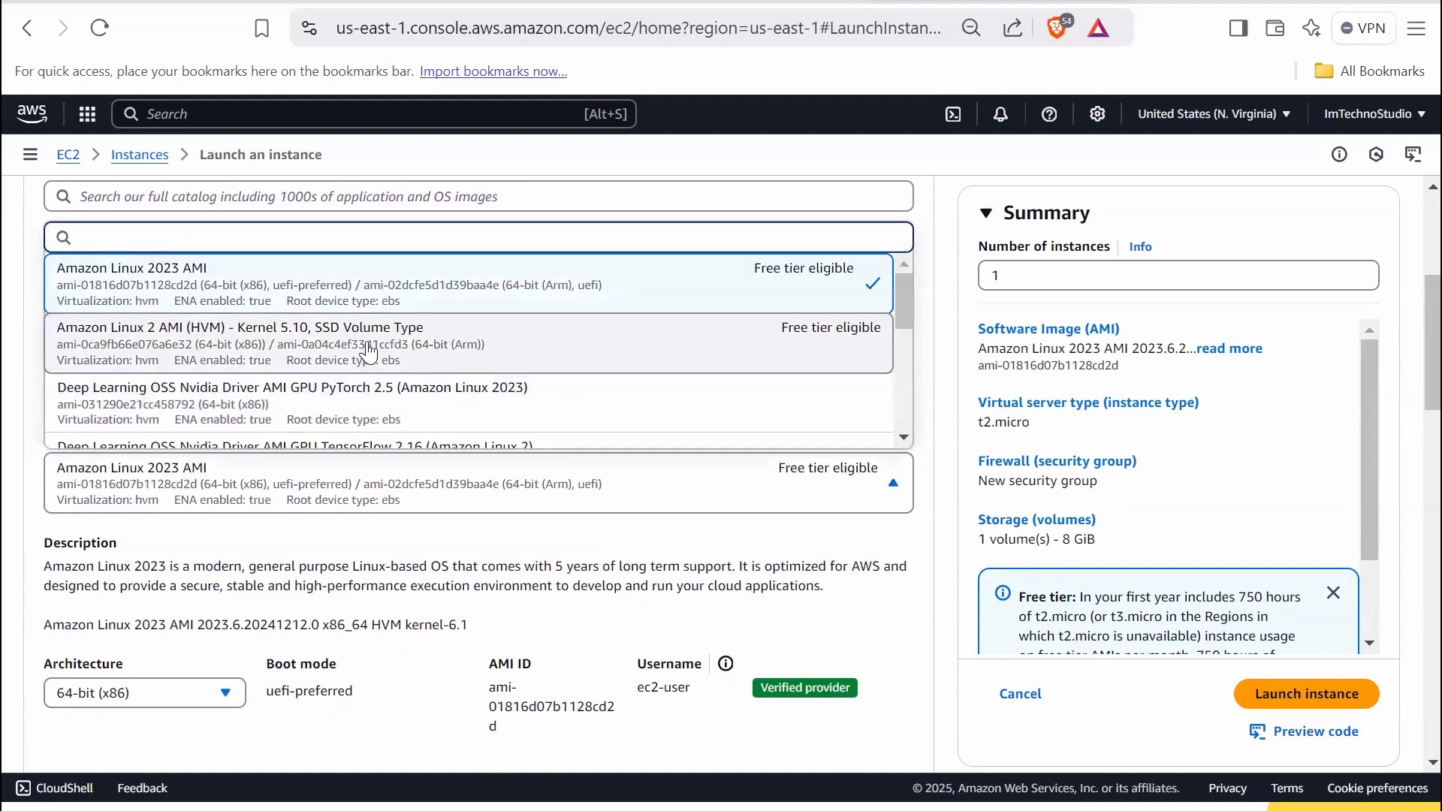
pyautogui.click(366, 346)
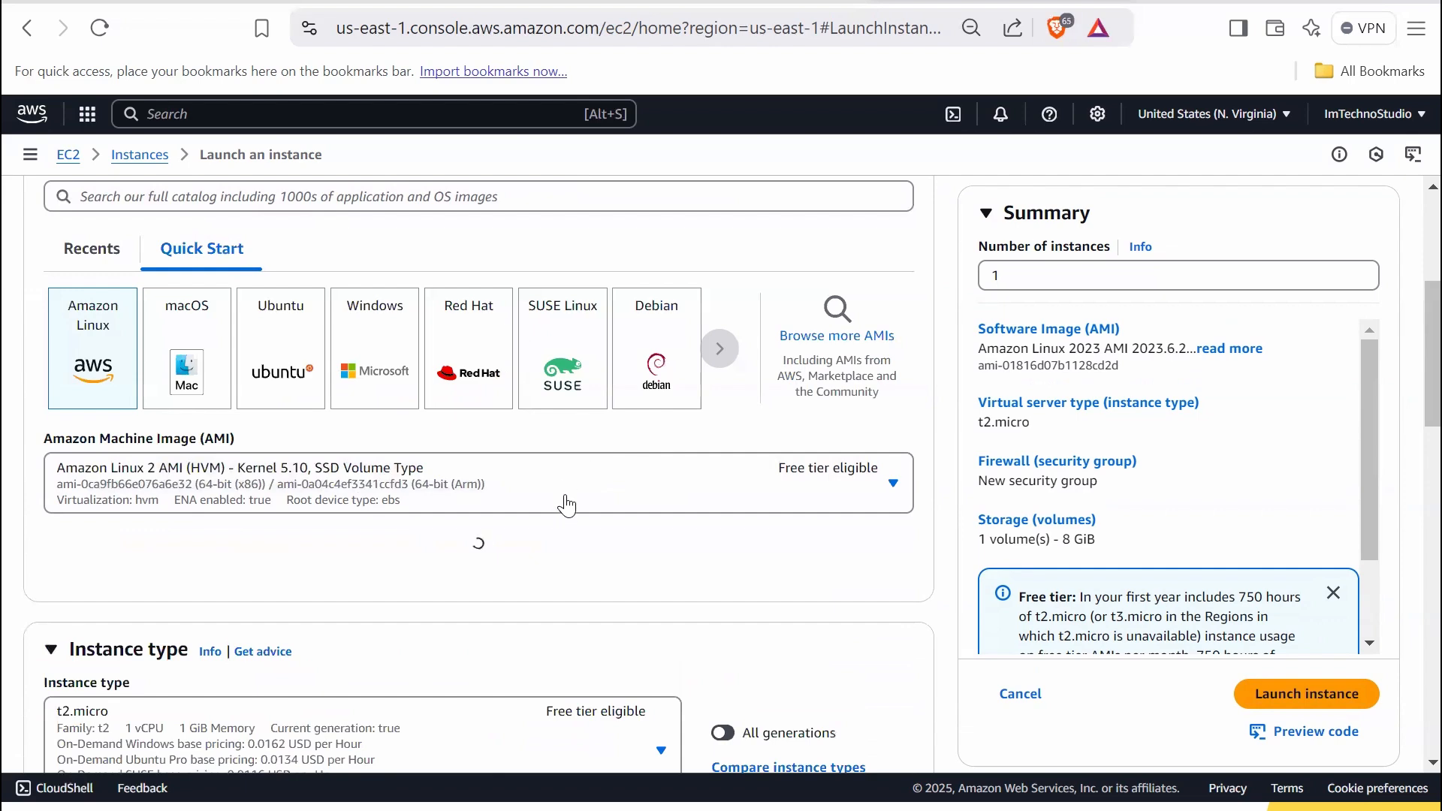
pyautogui.scroll(-3, 568, 499)
pyautogui.scroll(-5, 567, 492)
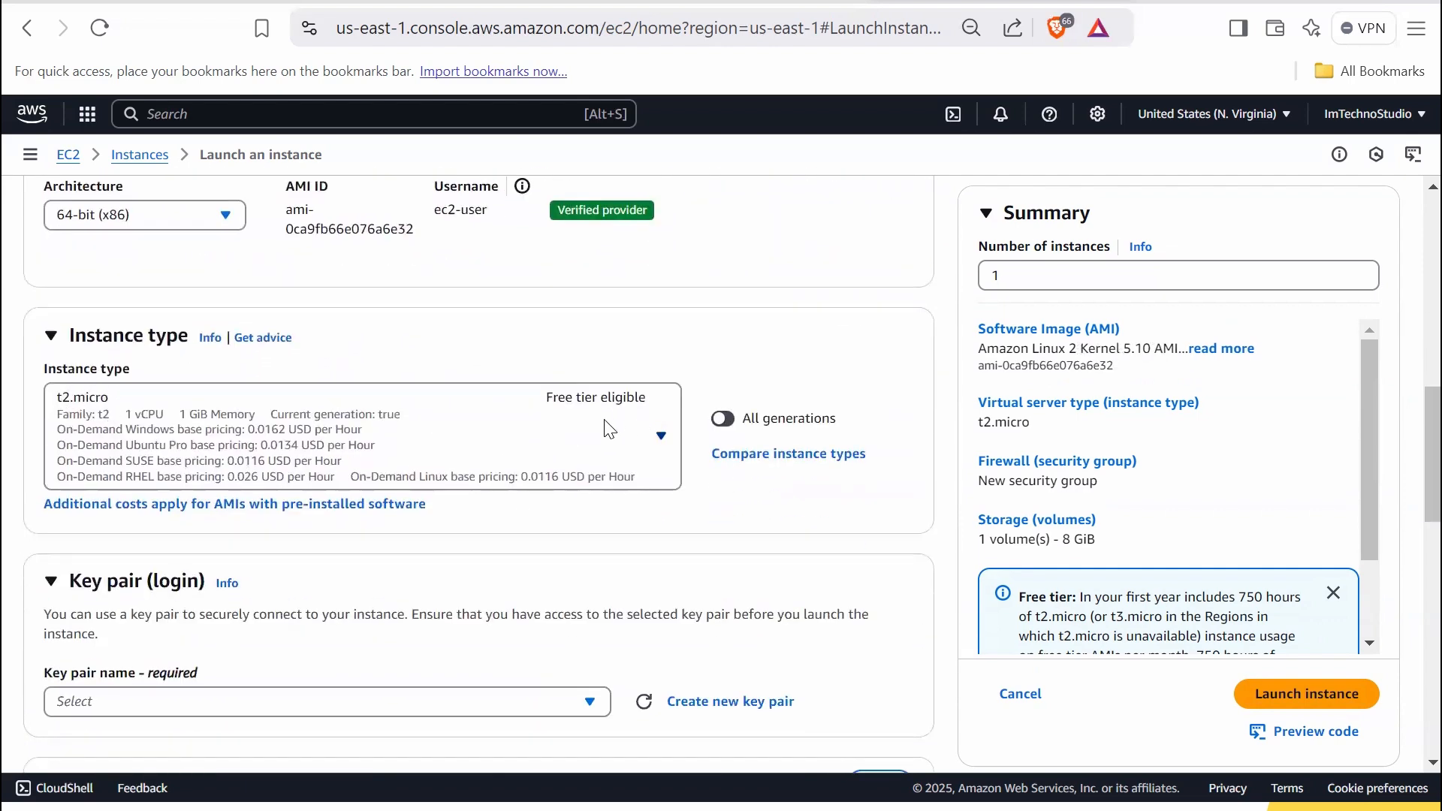
pyautogui.scroll(-1, 589, 456)
pyautogui.scroll(-4, 590, 456)
pyautogui.click(350, 430)
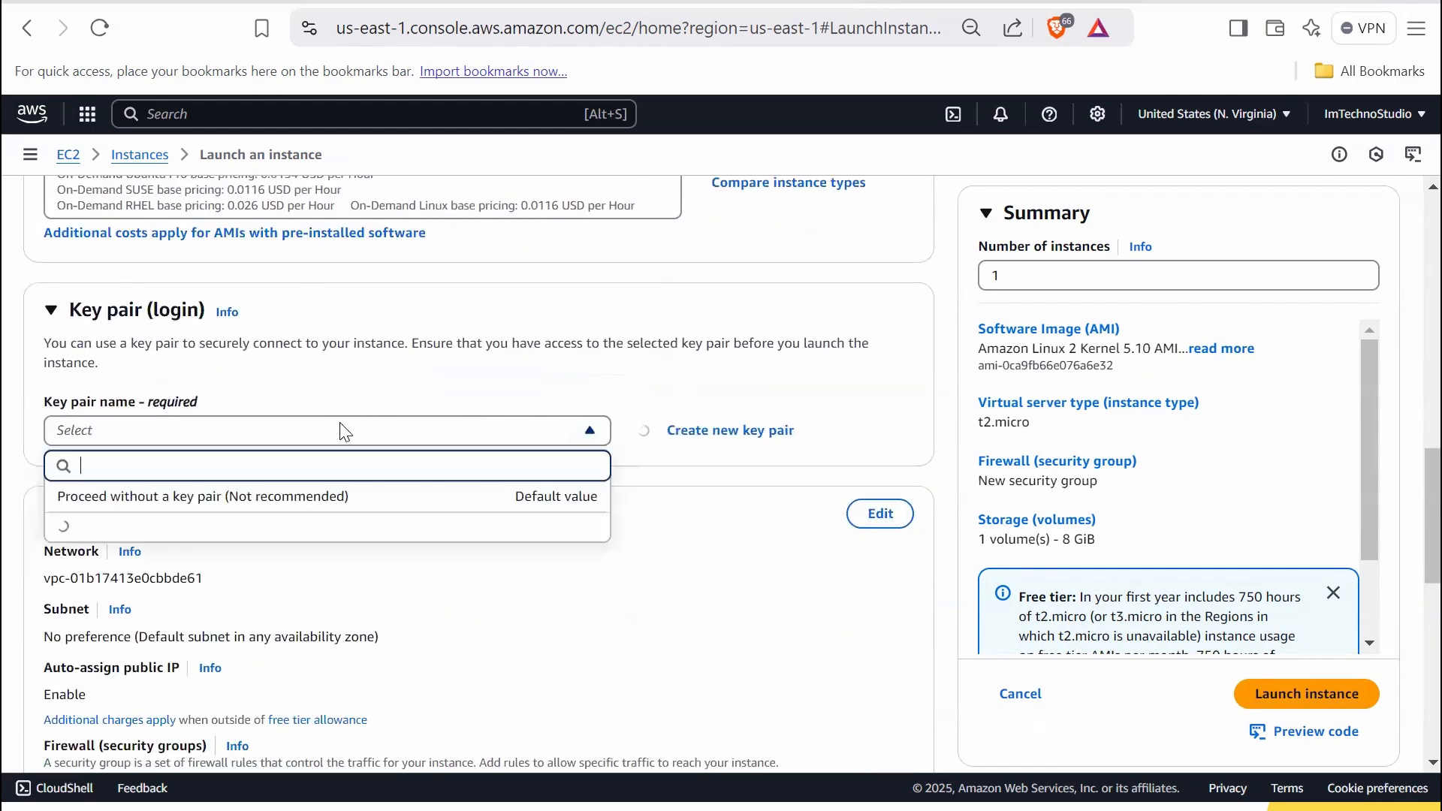
pyautogui.click(397, 504)
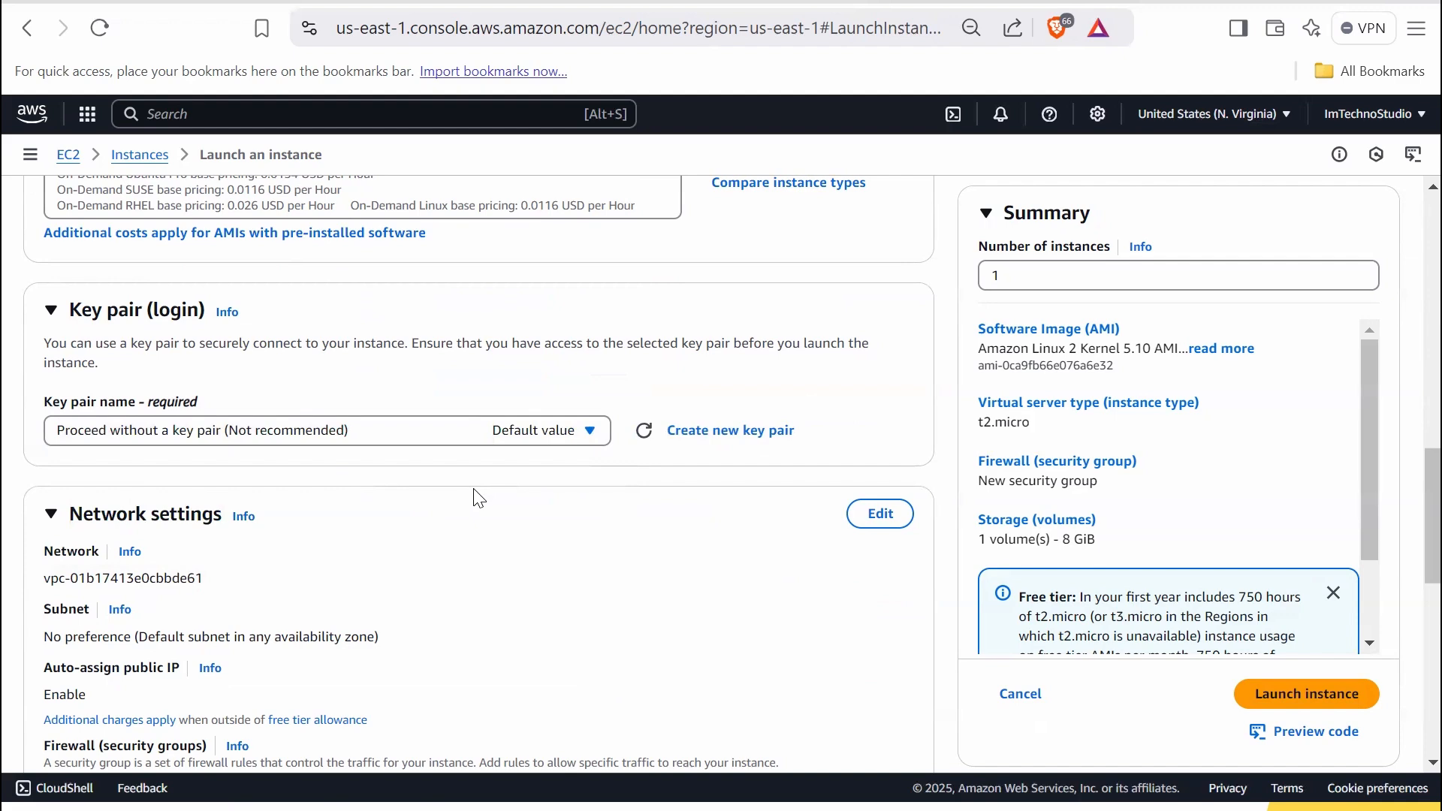
# Expand the instance's advanced details and assign EC2ParameterStoreAccessRole as its IAM instance profile.
pyautogui.scroll(-1, 518, 457)
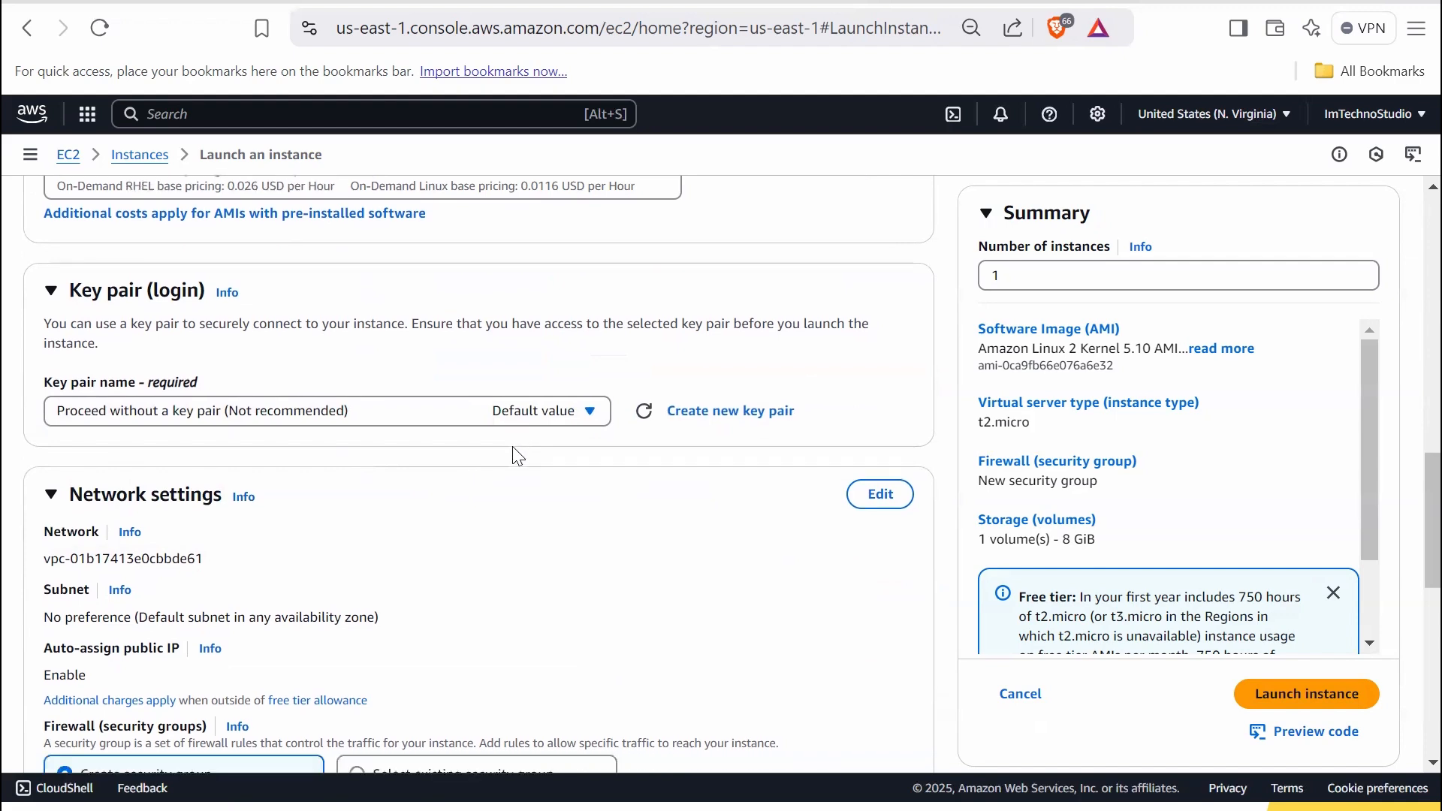
pyautogui.scroll(-4, 519, 457)
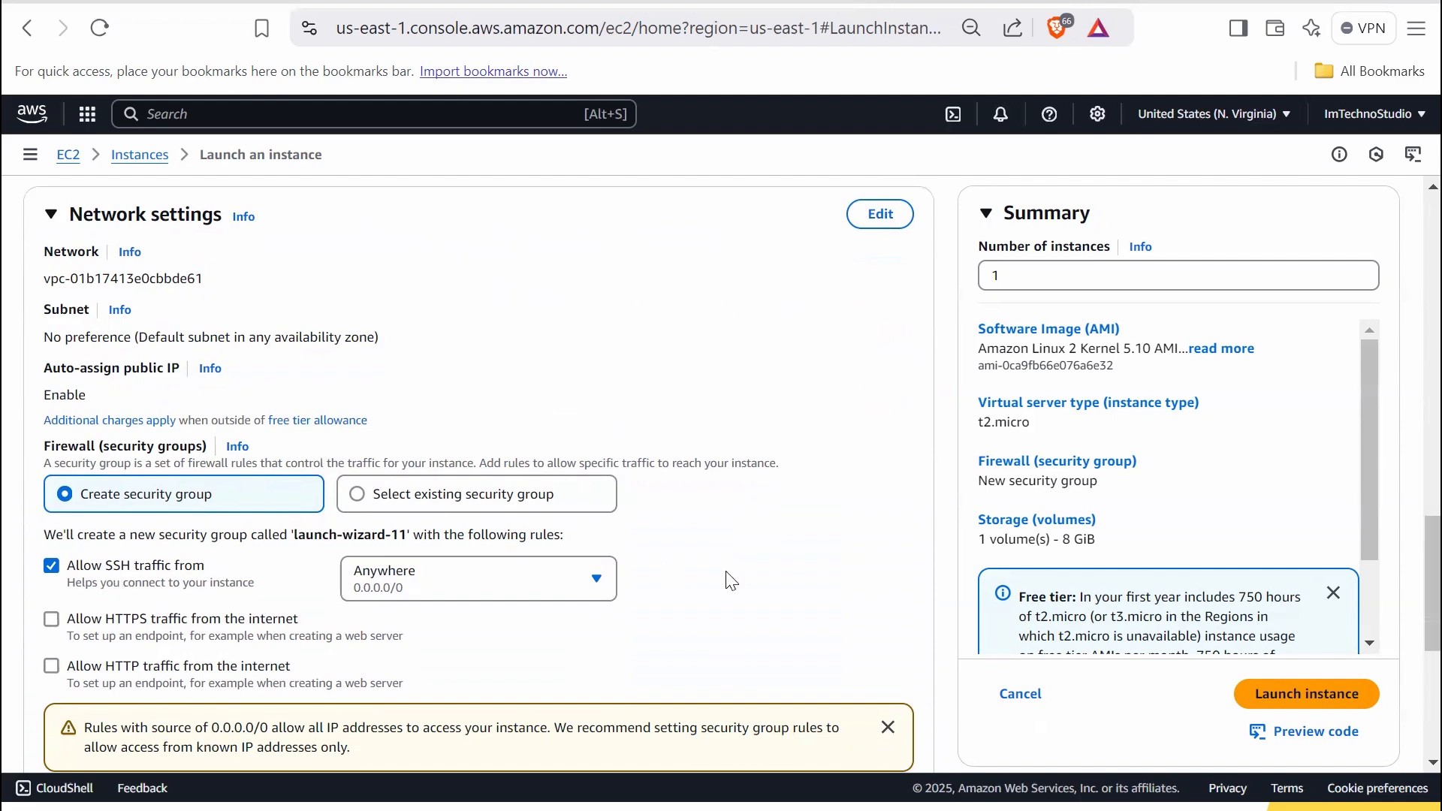
pyautogui.scroll(-5, 722, 575)
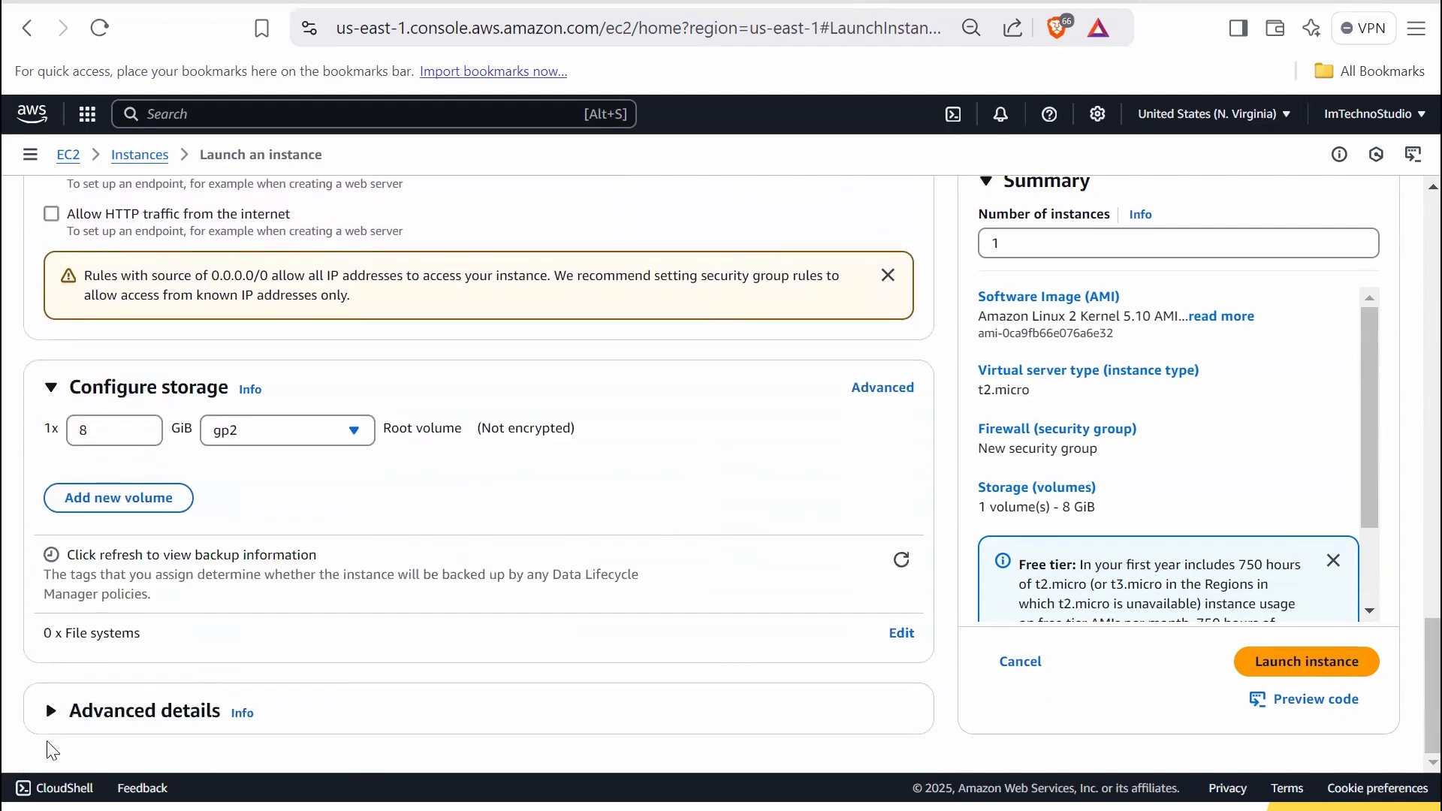
pyautogui.click(51, 712)
pyautogui.scroll(-1, 444, 601)
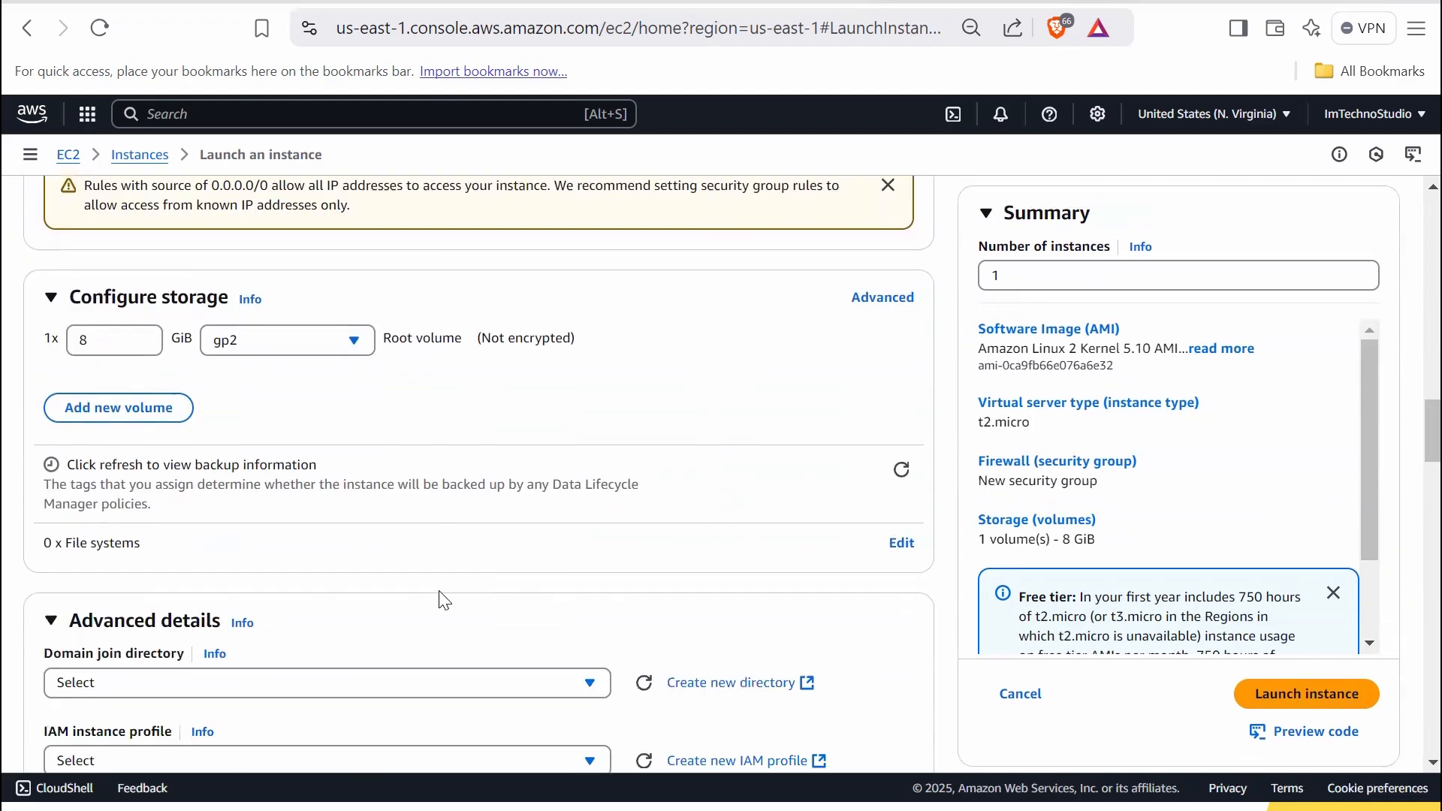
pyautogui.scroll(-3, 445, 601)
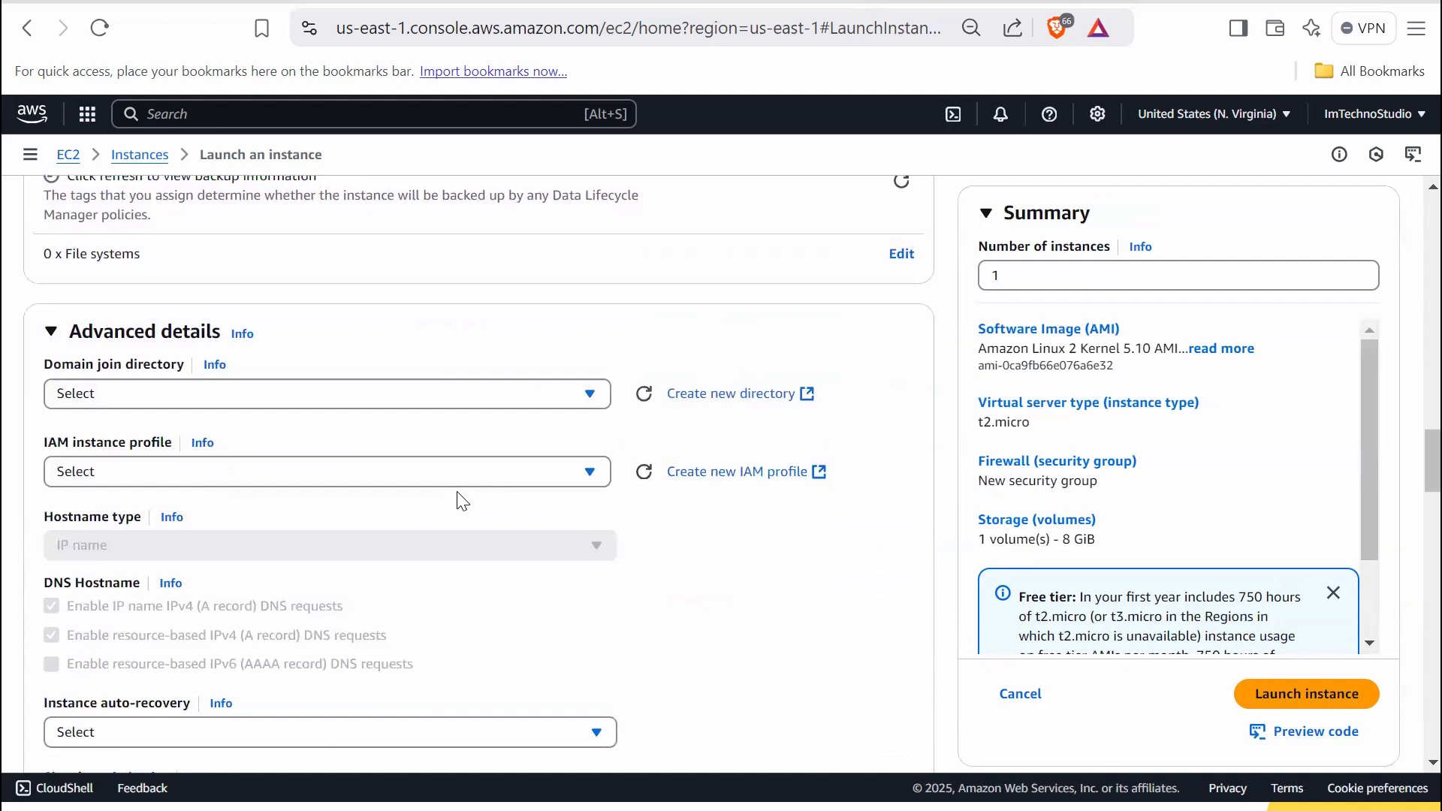
pyautogui.click(221, 477)
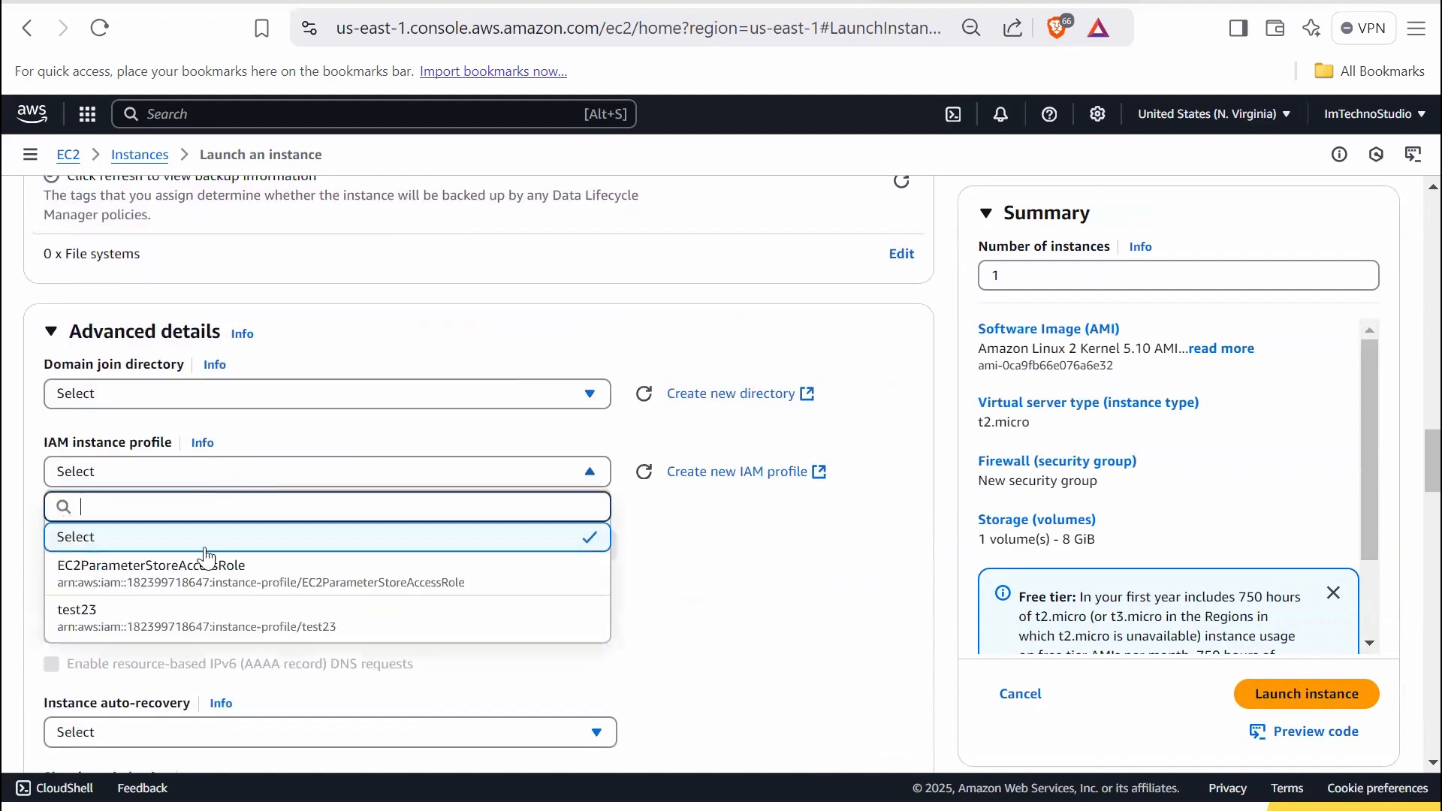
pyautogui.click(252, 579)
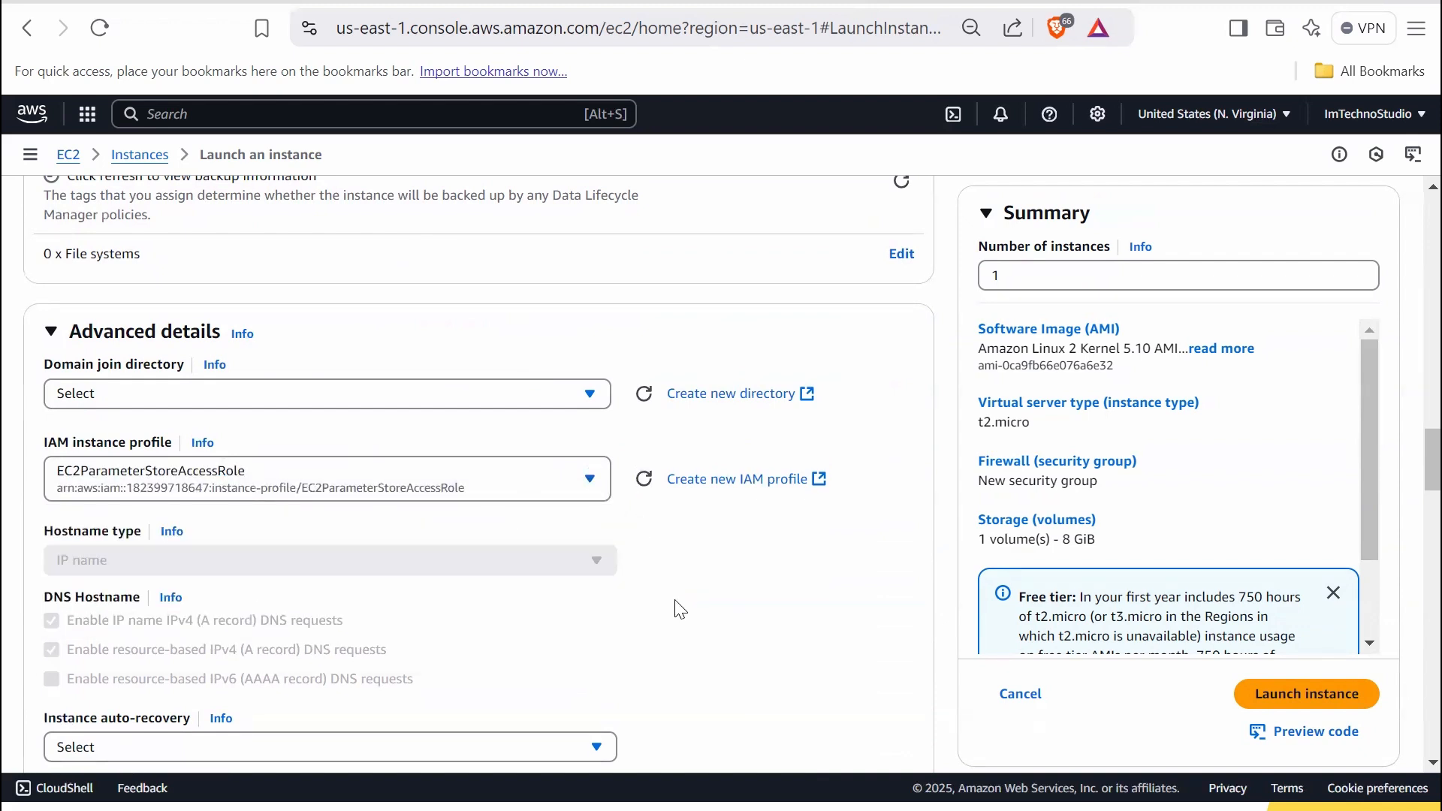
# Enter a user data bash script that runs yum update -y, fetches /dev/app/db-url from us-east-1 into DB_URL, and writes it to /home/ec2-user/db-config.txt.
pyautogui.scroll(-15, 717, 635)
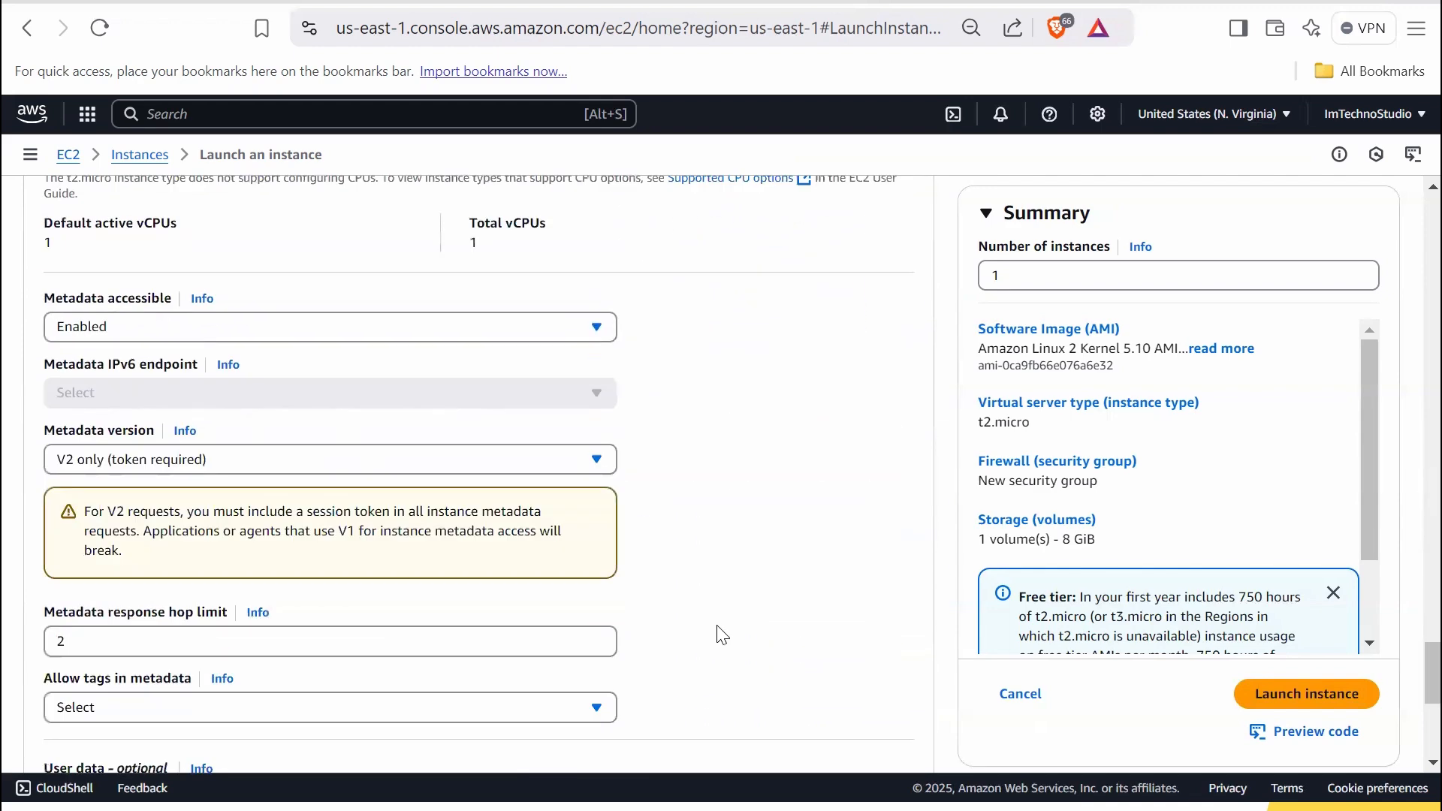
pyautogui.scroll(-5, 717, 635)
pyautogui.click(319, 442)
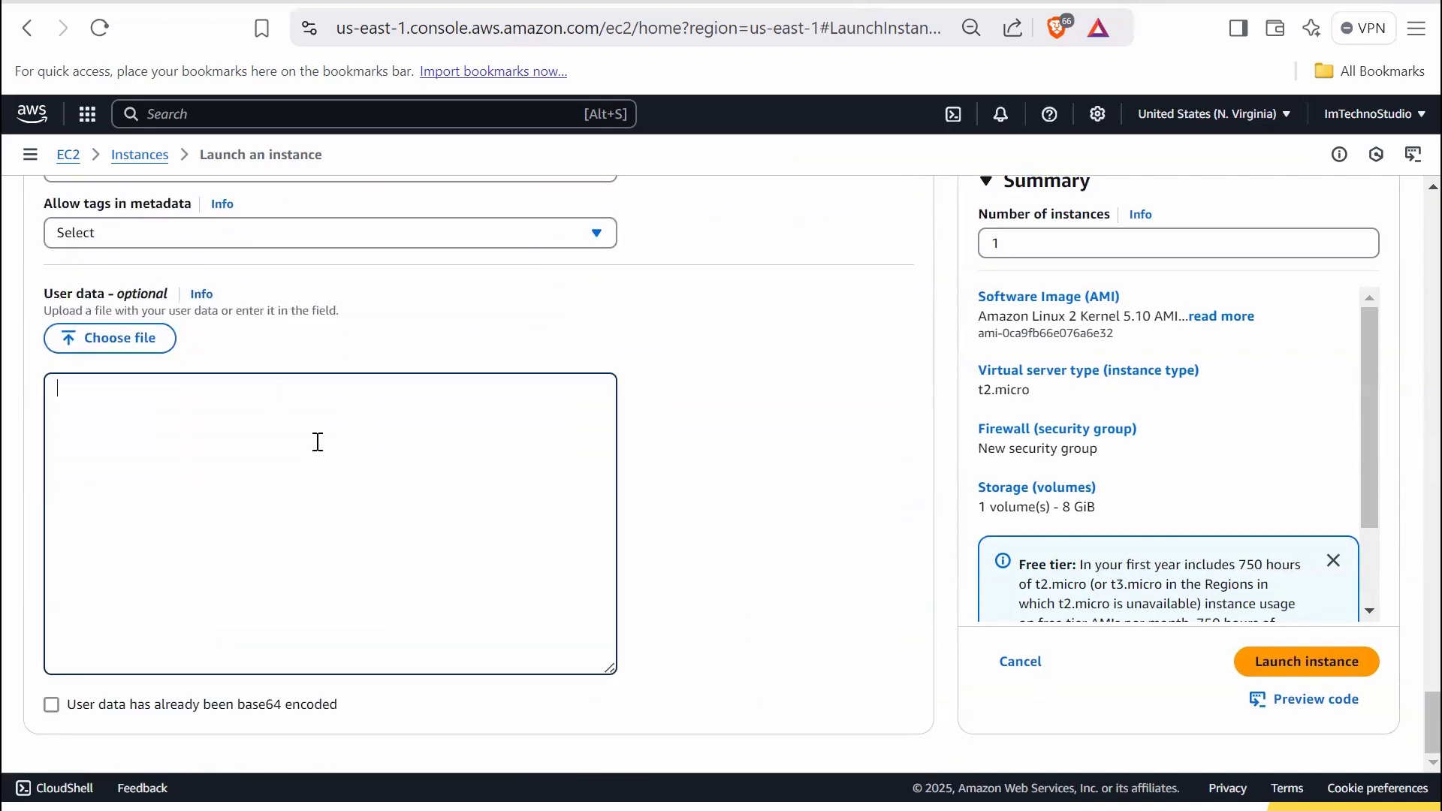
pyautogui.write('#!/bin/bash  yum update -y  # Fetch the parameter DB_URL=$(aws ssm get-parameter --name "/dev/app/db-url" --query "Parameter.Value" --output text --region us-east-1)  # Write the parameter to a file echo "Database URL: $DB_URL" > /home/ec2-user/db-config.txt')
# Enlarge the user data script and review its bash header, package update line, and parameter-fetching command.
pyautogui.hotkey('ctrl', '+')
pyautogui.hotkey('ctrl', '+')
pyautogui.hotkey('ctrl', '+')
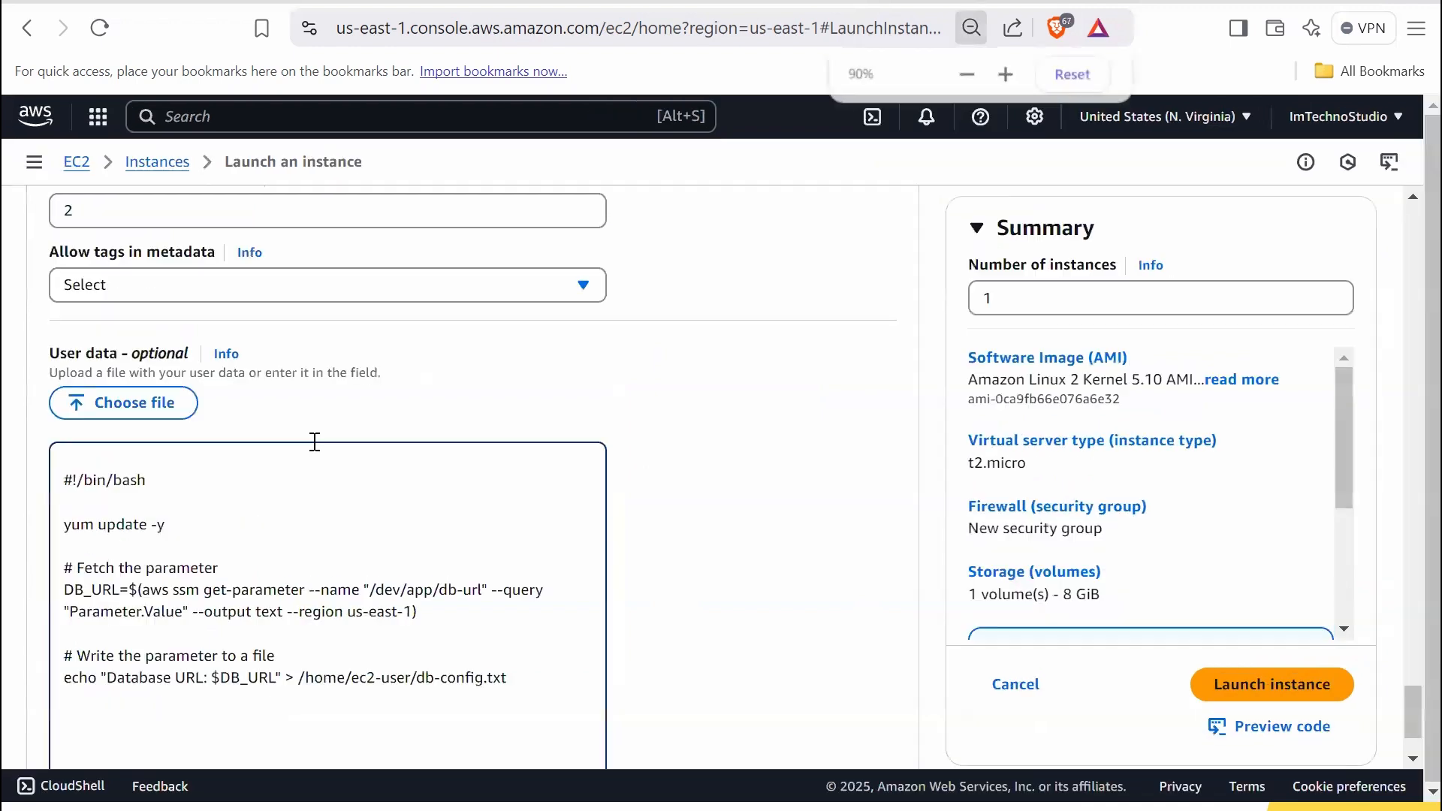
pyautogui.scroll(-1, 315, 441)
pyautogui.moveTo(179, 281); pyautogui.dragTo(106, 282)
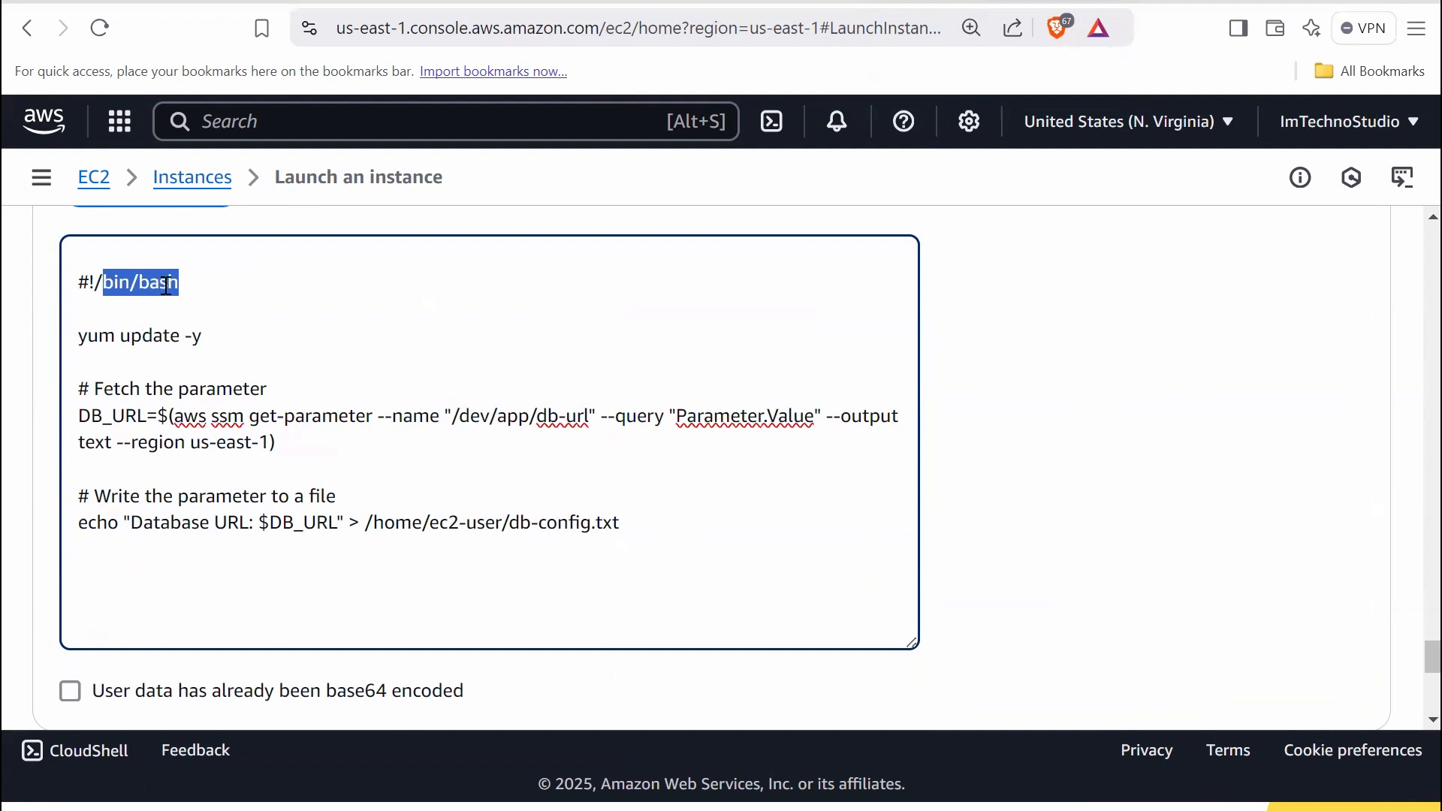
pyautogui.click(185, 284)
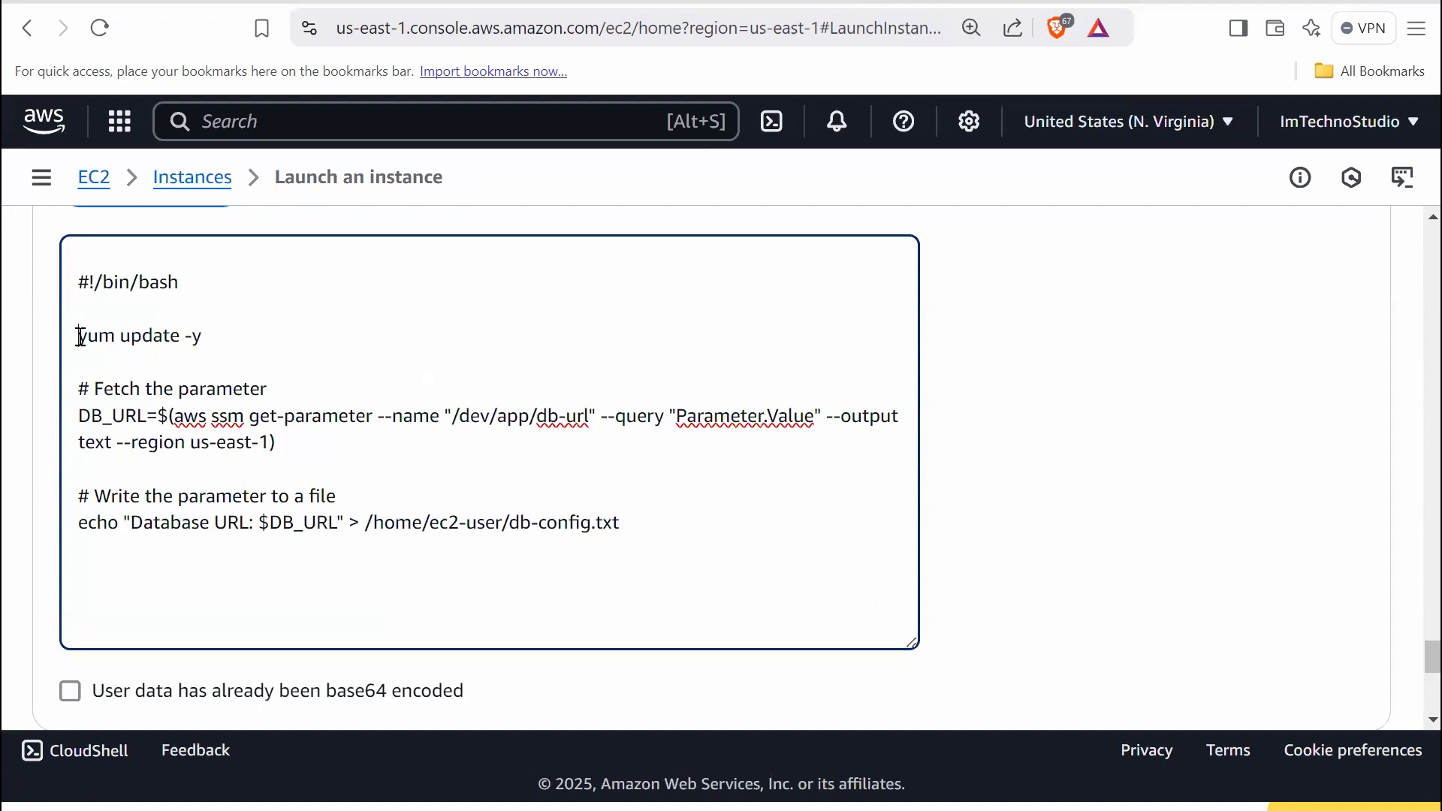
pyautogui.moveTo(78, 336); pyautogui.dragTo(204, 338)
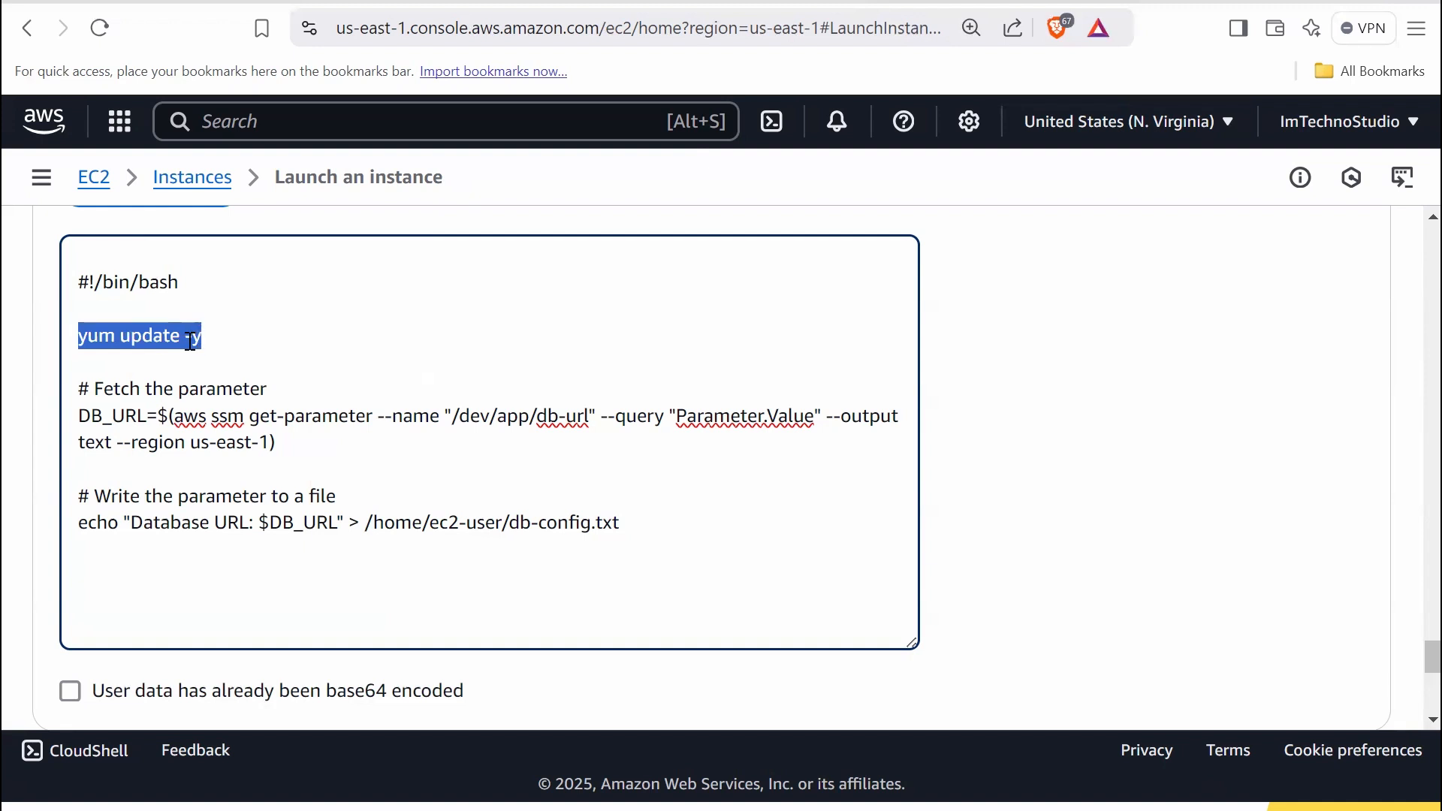
pyautogui.click(189, 342)
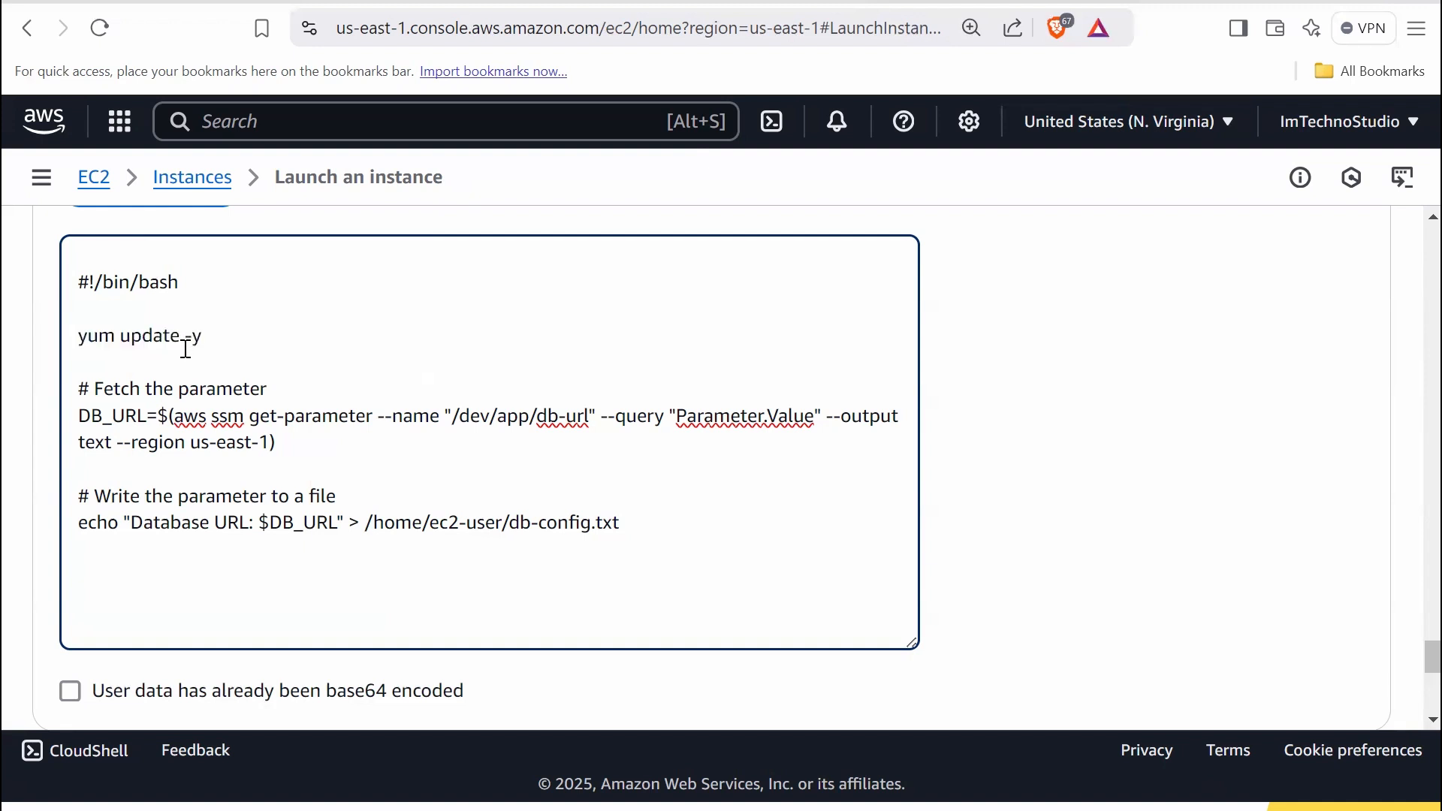
pyautogui.moveTo(188, 336); pyautogui.dragTo(196, 342)
pyautogui.moveTo(79, 389); pyautogui.dragTo(259, 410)
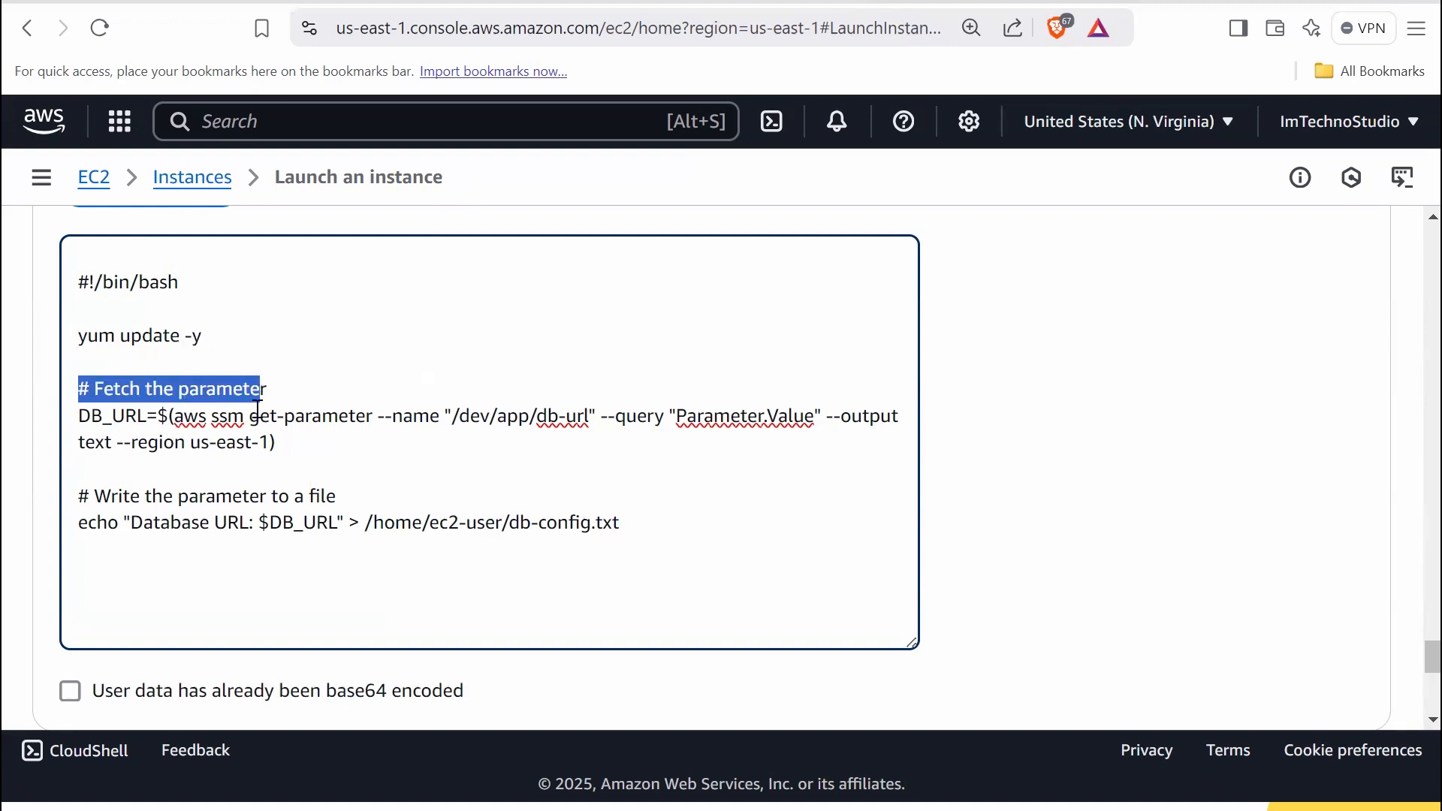
pyautogui.click(192, 409)
pyautogui.moveTo(79, 389); pyautogui.dragTo(84, 392)
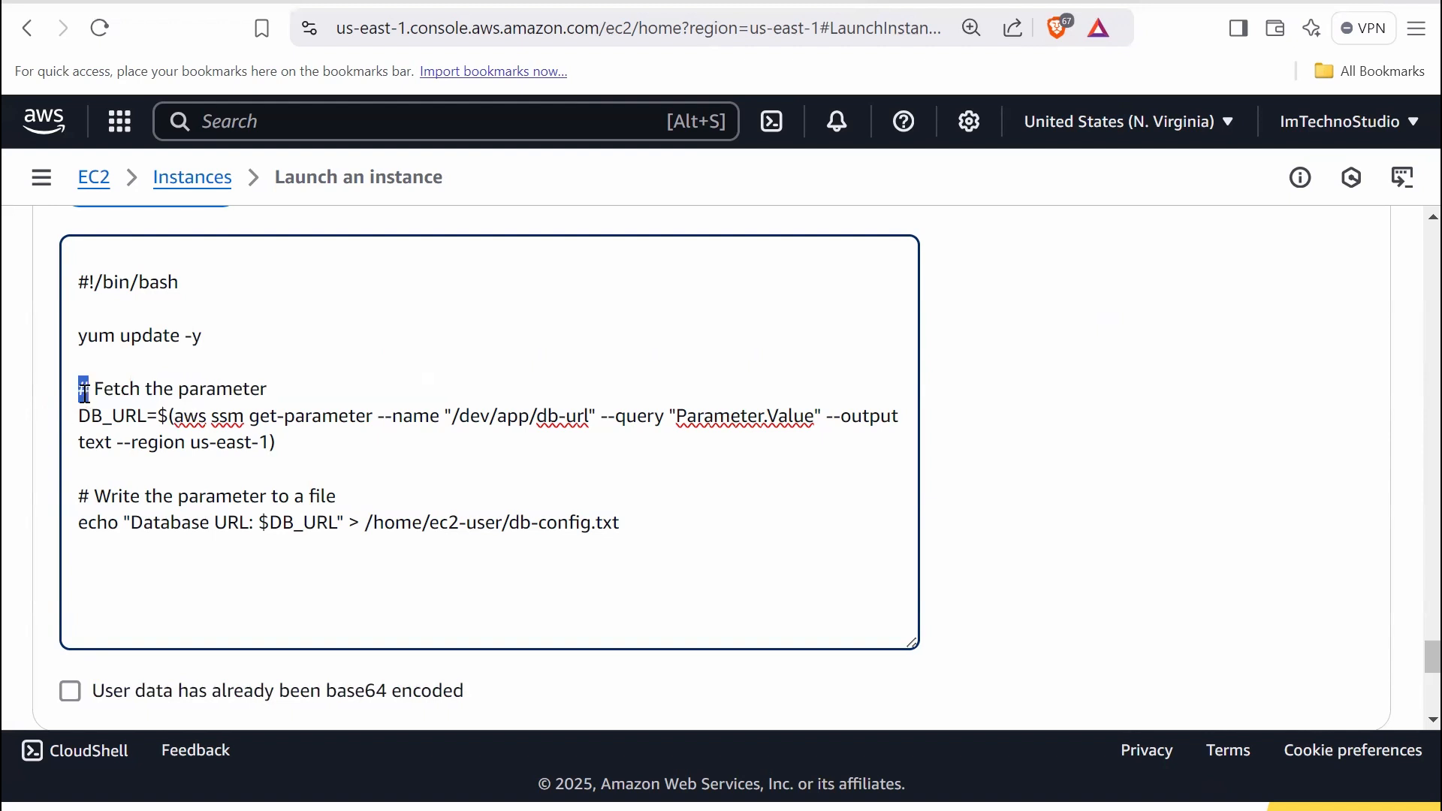
pyautogui.click(300, 385)
pyautogui.moveTo(80, 416); pyautogui.dragTo(309, 449)
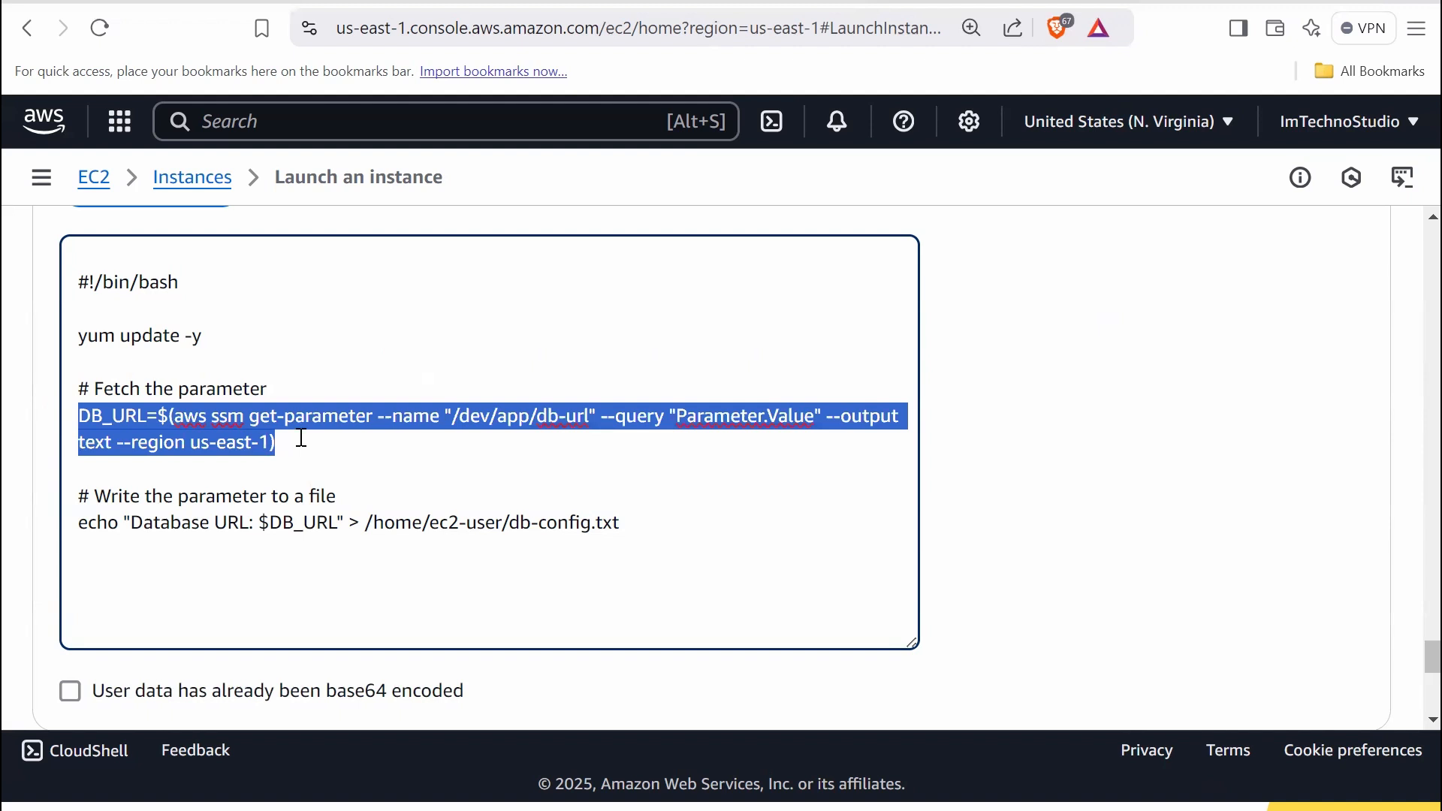
pyautogui.click(267, 453)
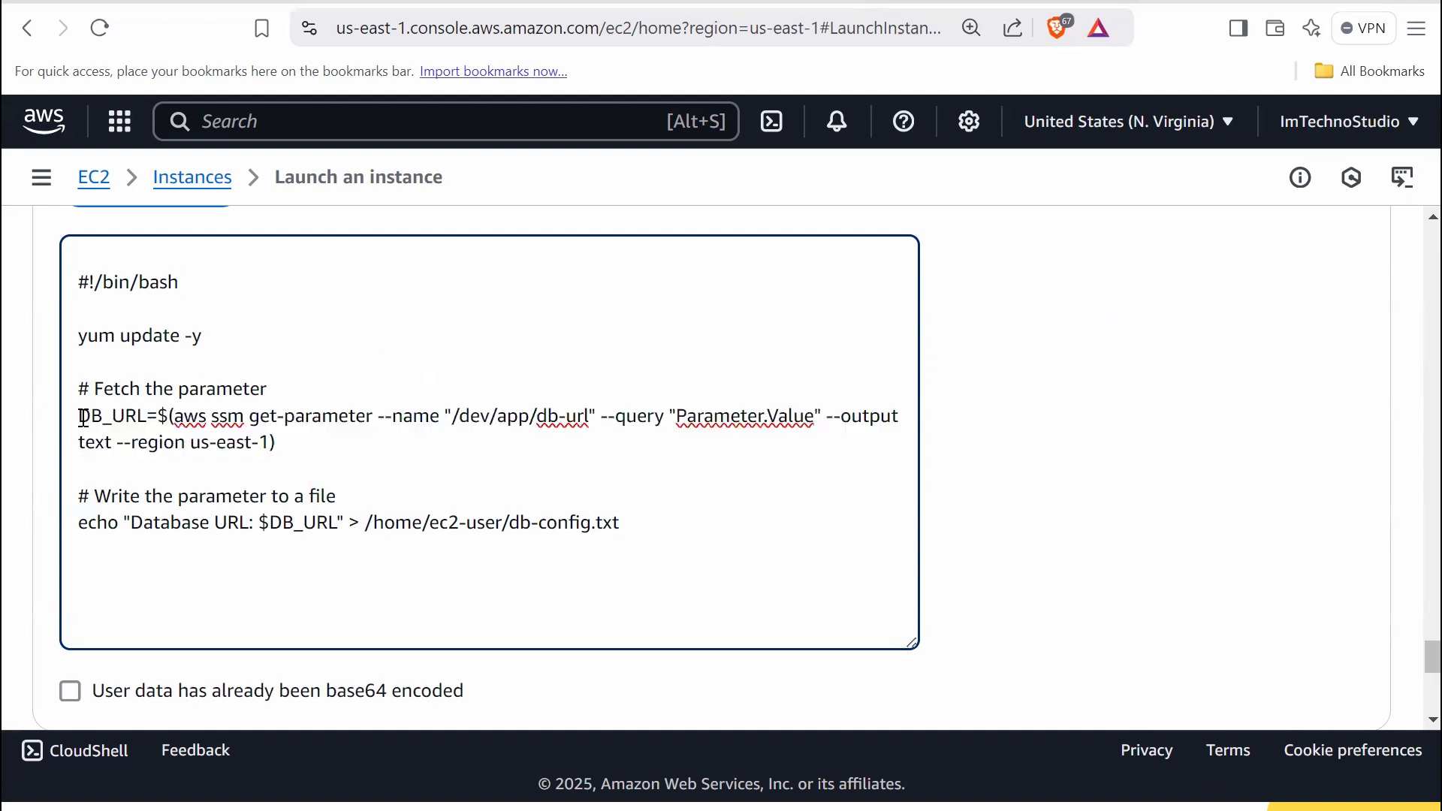
pyautogui.moveTo(78, 417); pyautogui.dragTo(145, 418)
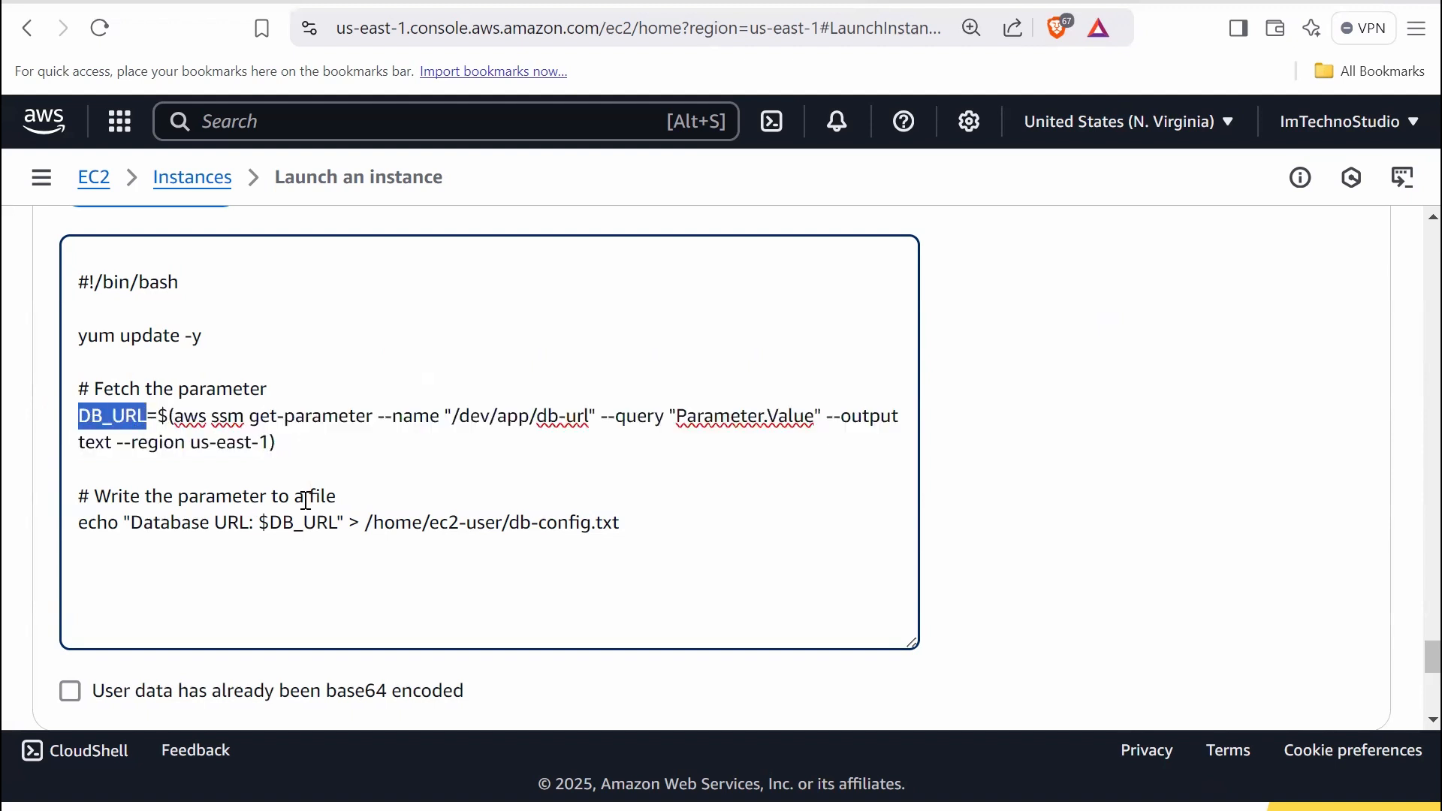
# Review the script's echo command, its output file path, and its use of the DB_URL variable.
pyautogui.moveTo(78, 496); pyautogui.dragTo(339, 498)
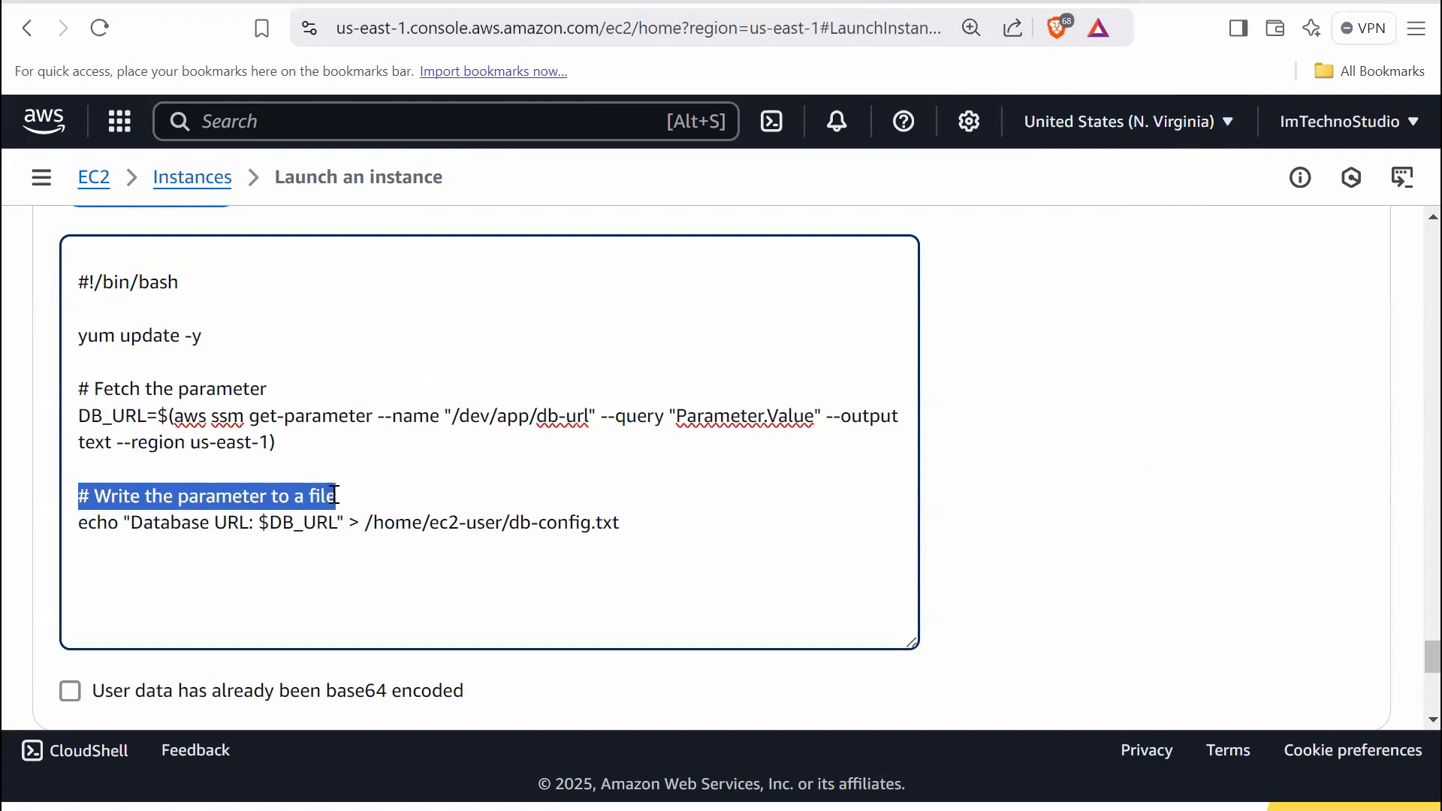
pyautogui.click(402, 501)
pyautogui.scroll(-1, 386, 510)
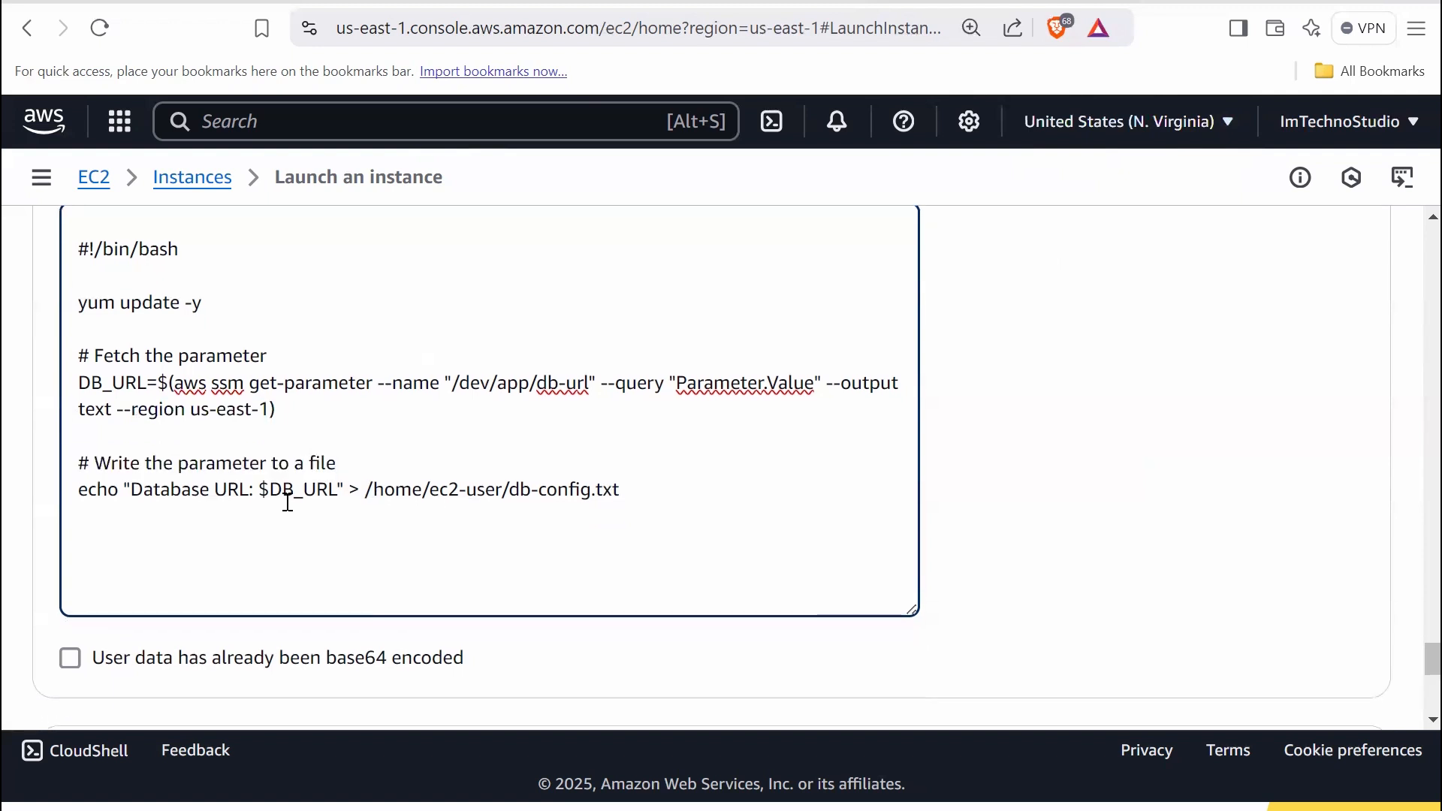
pyautogui.moveTo(79, 495); pyautogui.dragTo(601, 489)
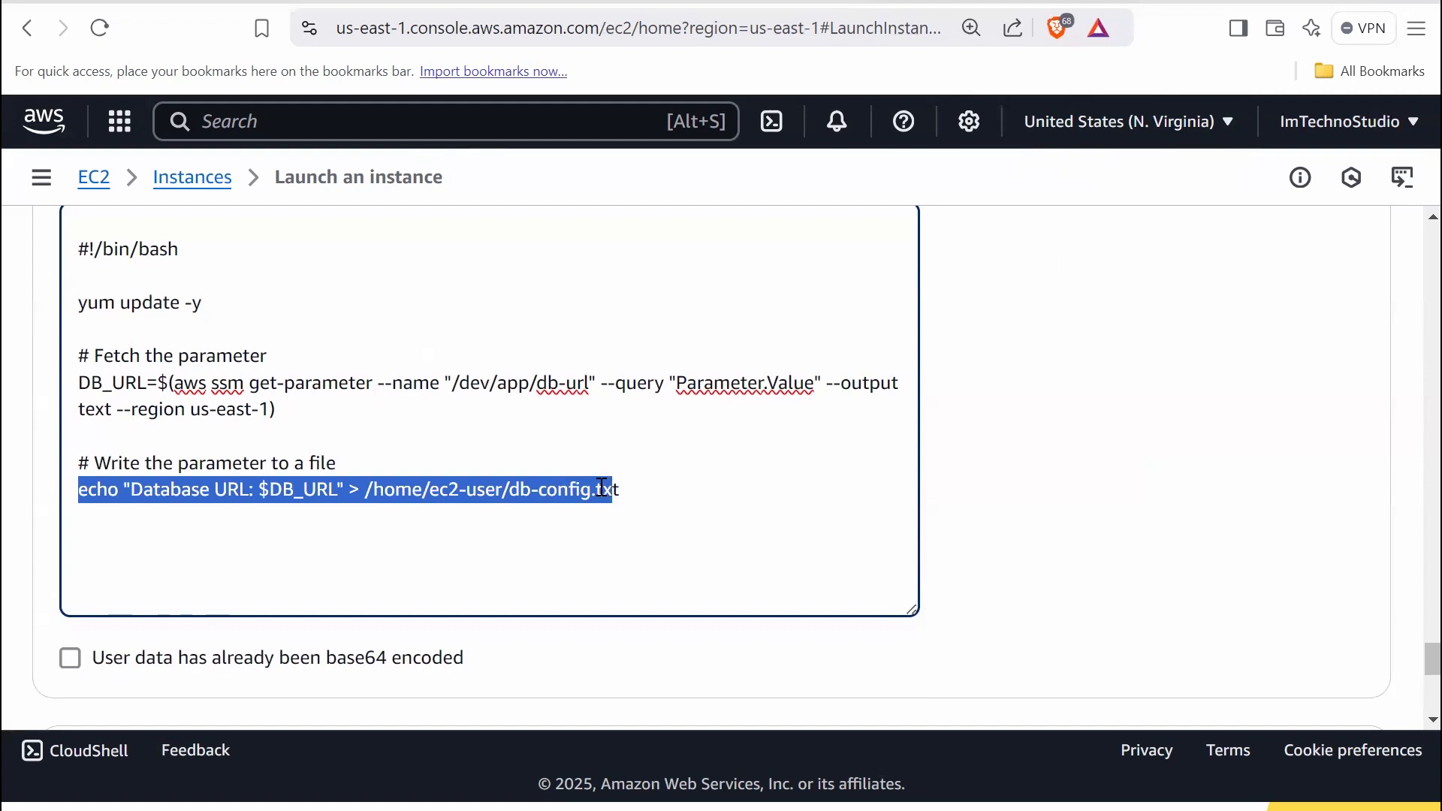
pyautogui.click(597, 509)
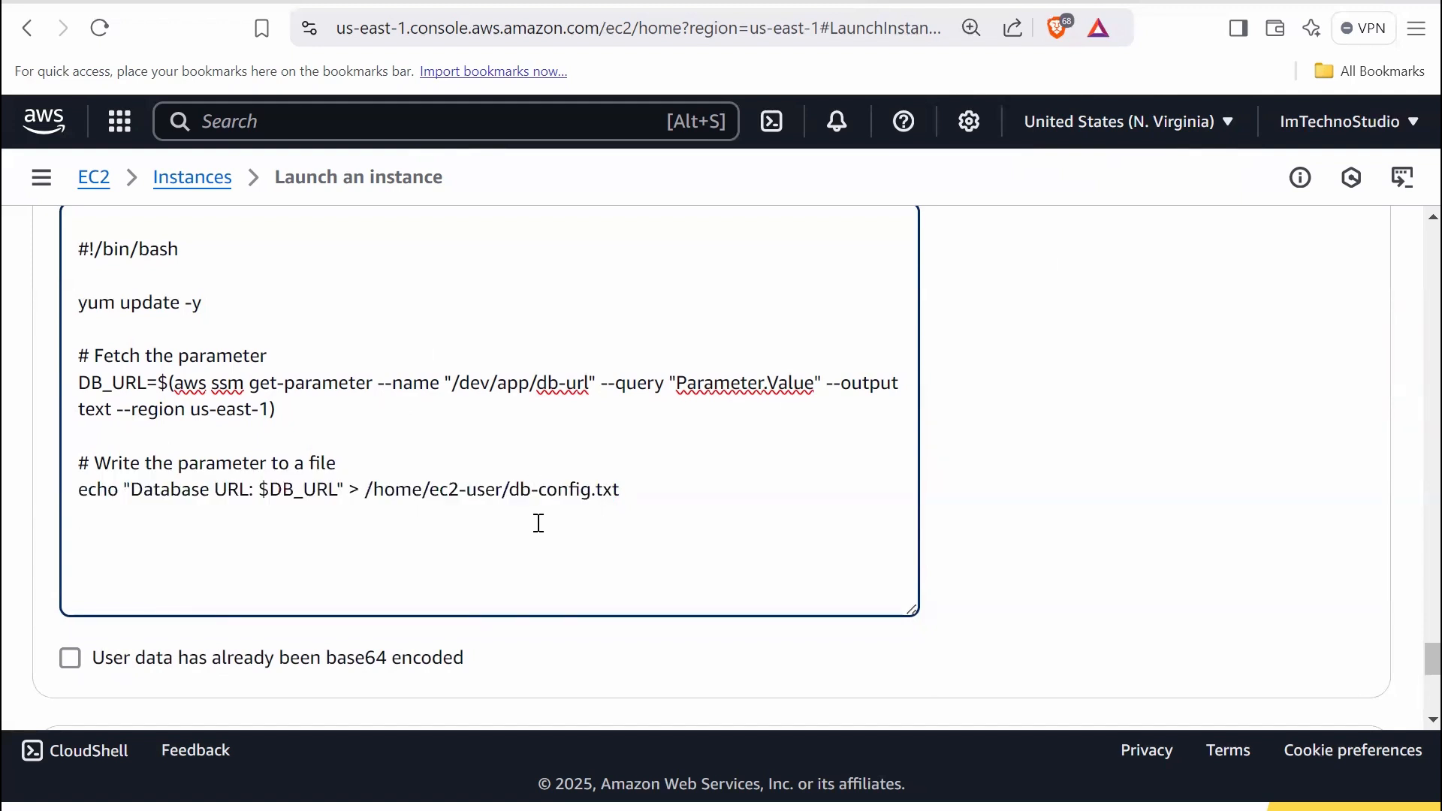
pyautogui.moveTo(80, 489); pyautogui.dragTo(346, 483)
pyautogui.moveTo(522, 492); pyautogui.dragTo(603, 493)
pyautogui.moveTo(374, 490); pyautogui.dragTo(477, 492)
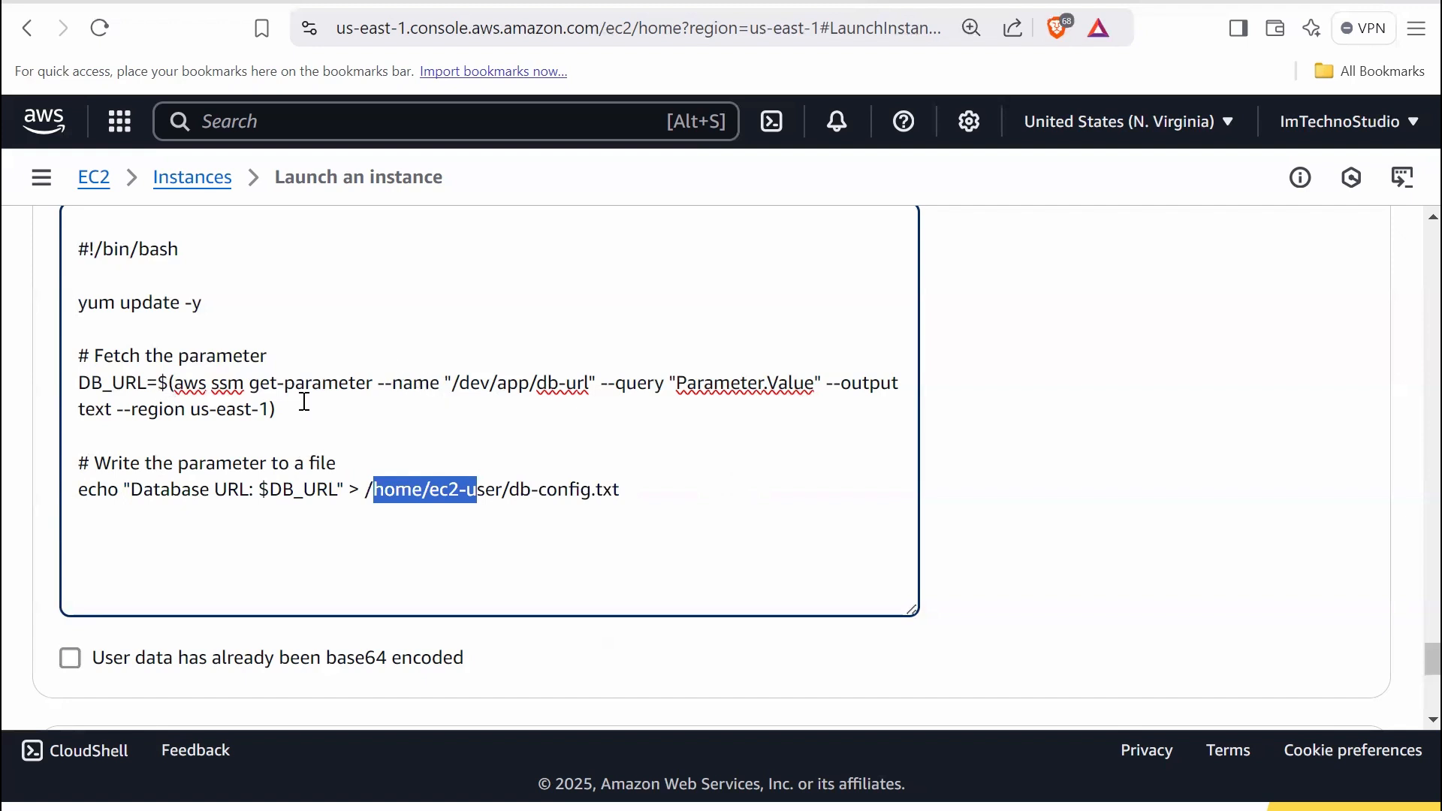
pyautogui.moveTo(78, 383); pyautogui.dragTo(124, 383)
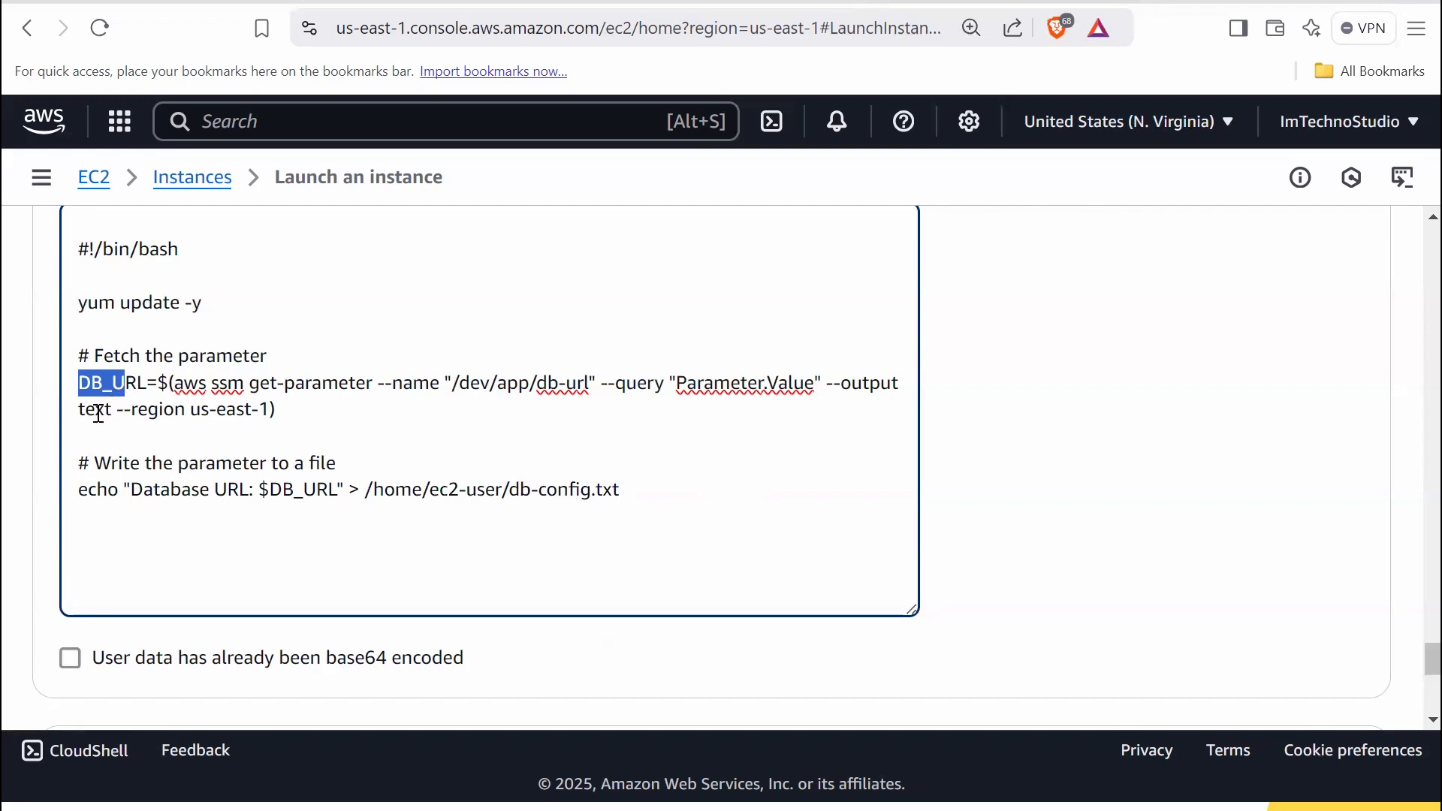
pyautogui.click(546, 490)
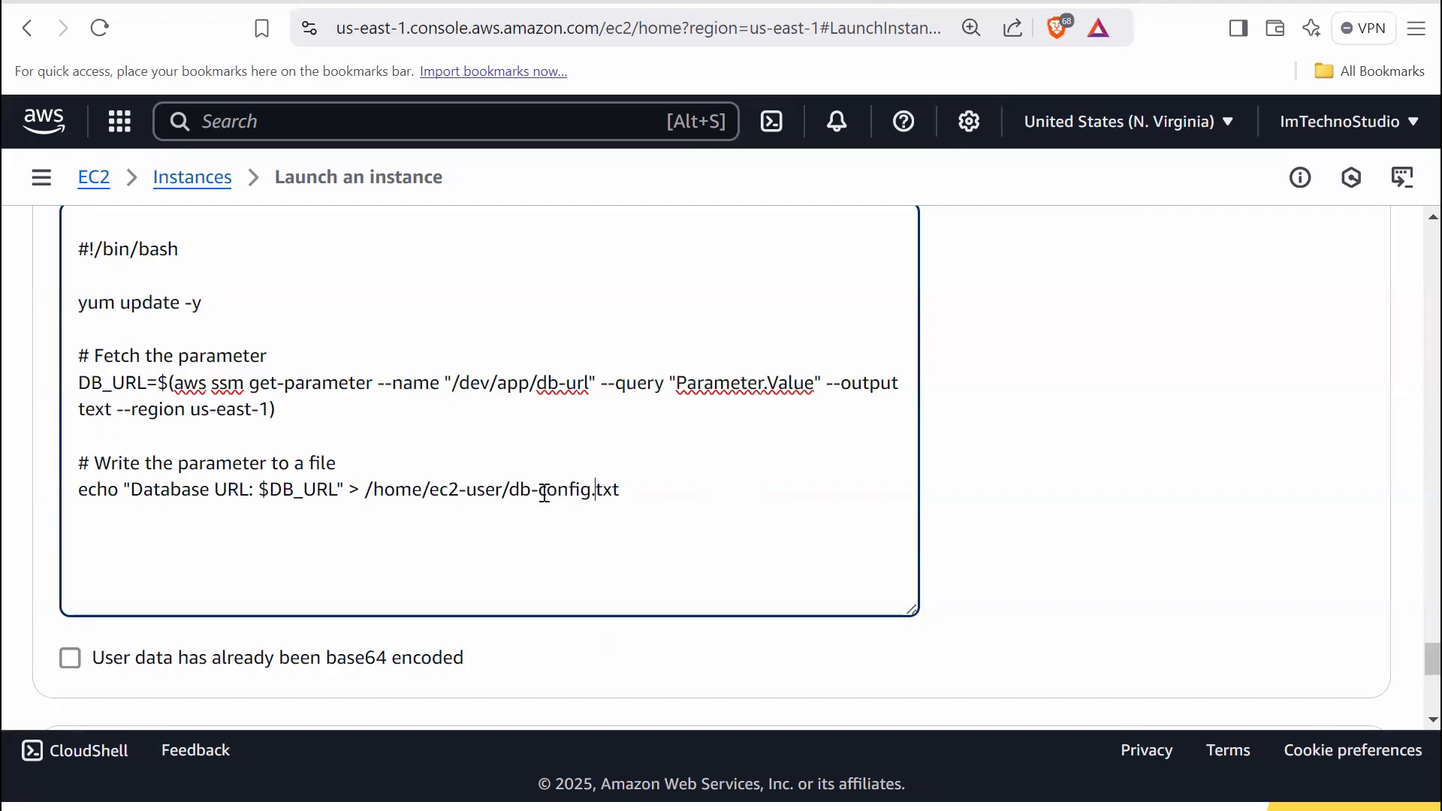
pyautogui.moveTo(597, 490); pyautogui.dragTo(510, 492)
# Launch the configured instance and view all EC2 instances.
pyautogui.hotkey('ctrl', '-')
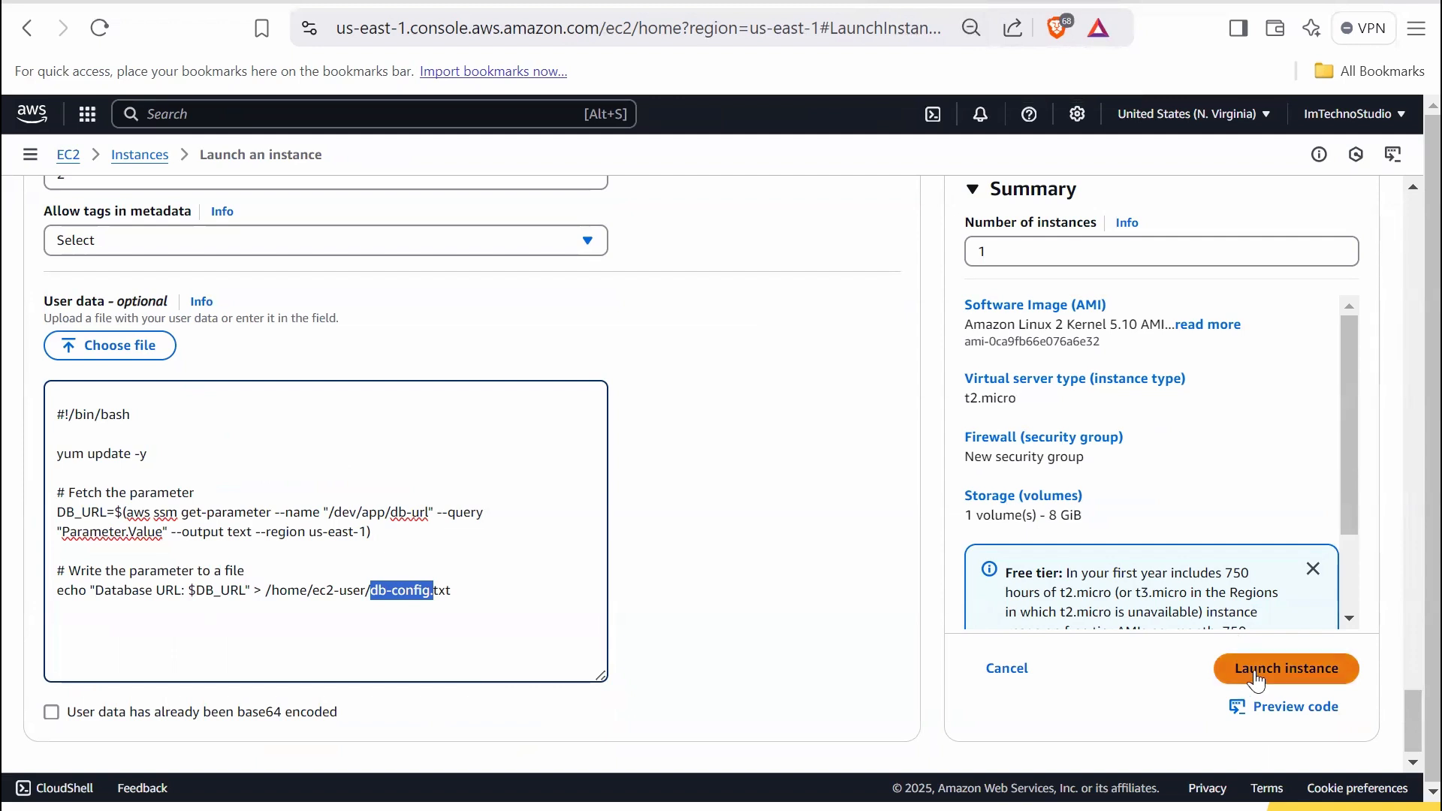
pyautogui.click(1288, 670)
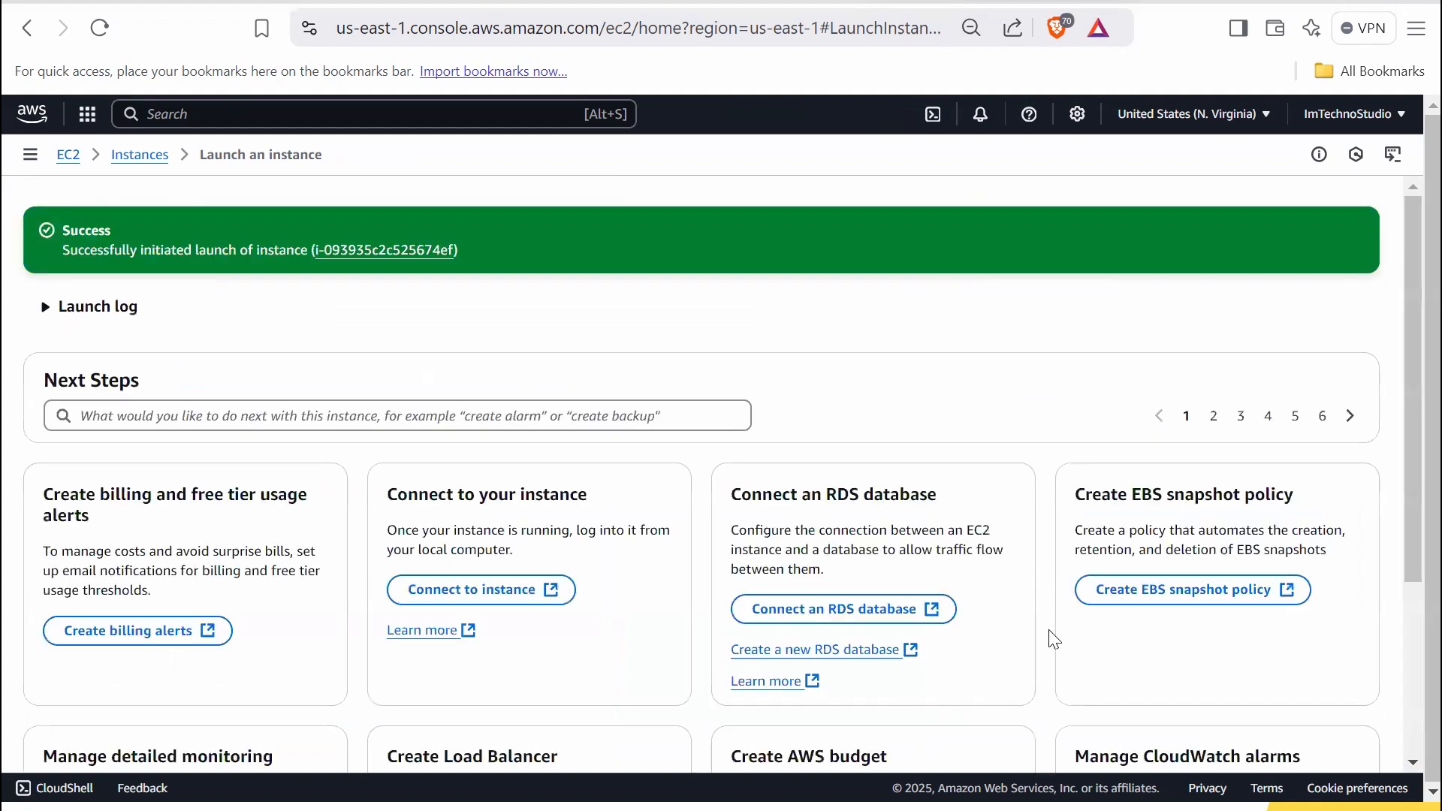
pyautogui.scroll(-2, 1050, 635)
pyautogui.scroll(-2, 1050, 634)
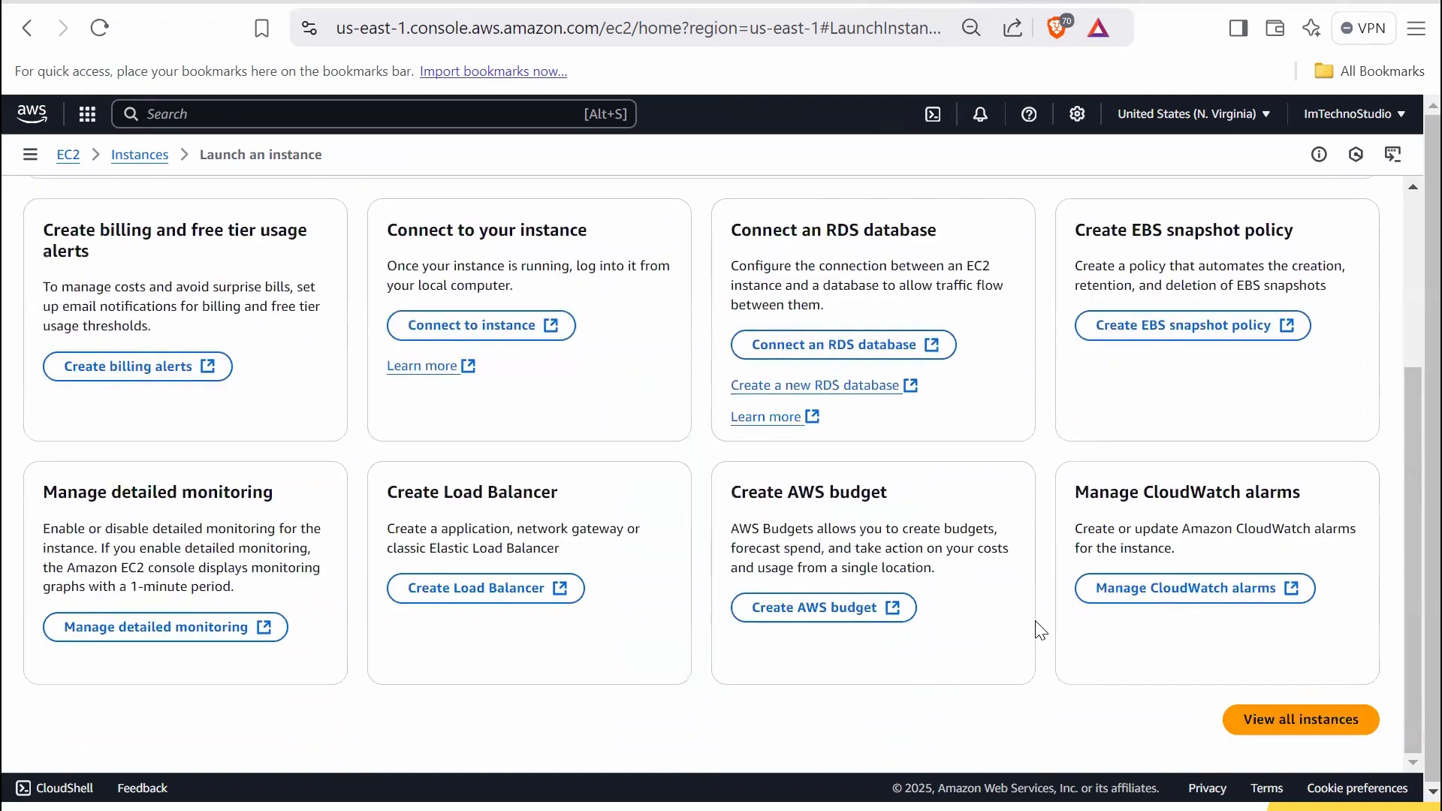
pyautogui.click(1301, 721)
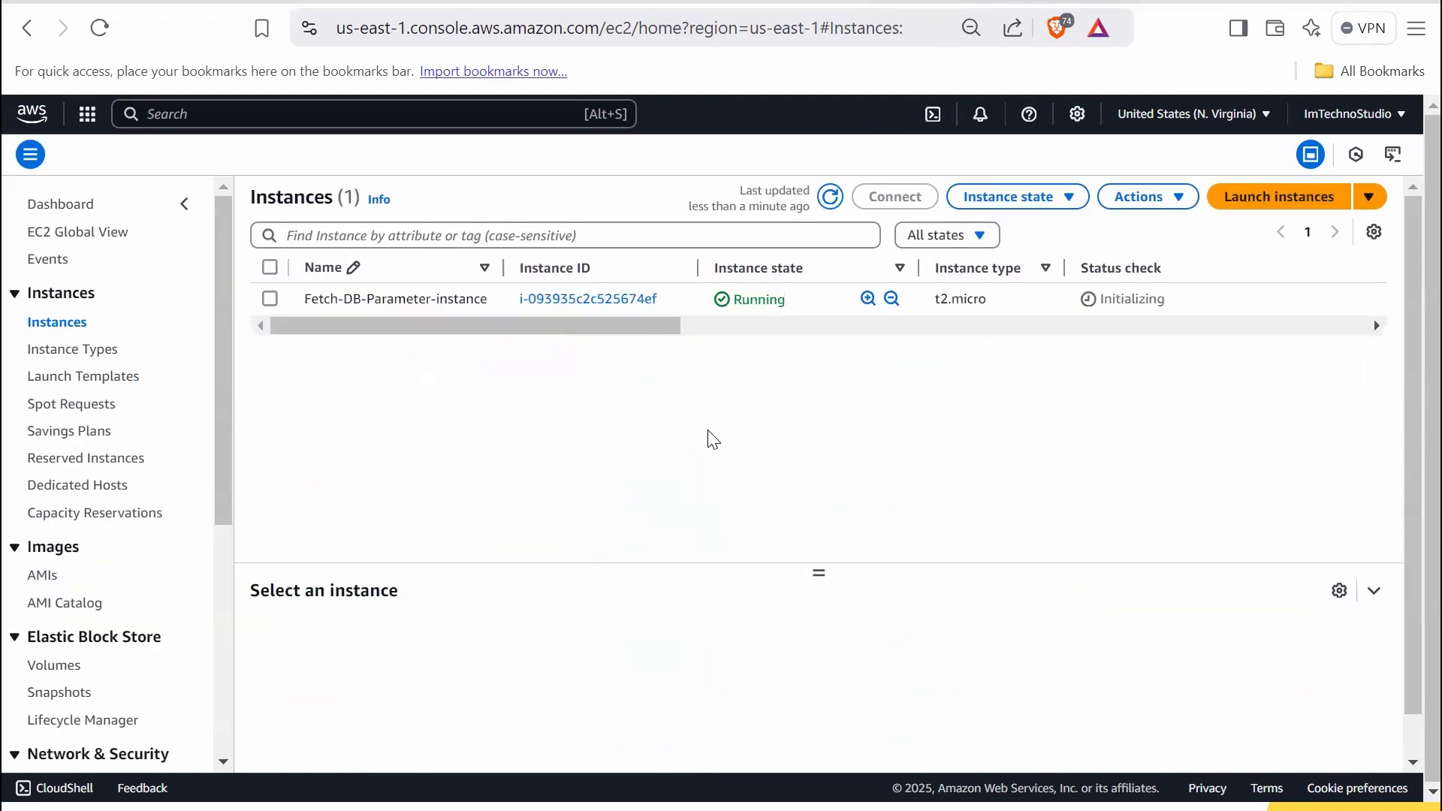
# Connect to Fetch-DB-Parameter-instance through EC2 Instance Connect using its public IPv4 address and the ec2-user username, and enlarge the terminal text.
pyautogui.click(820, 306)
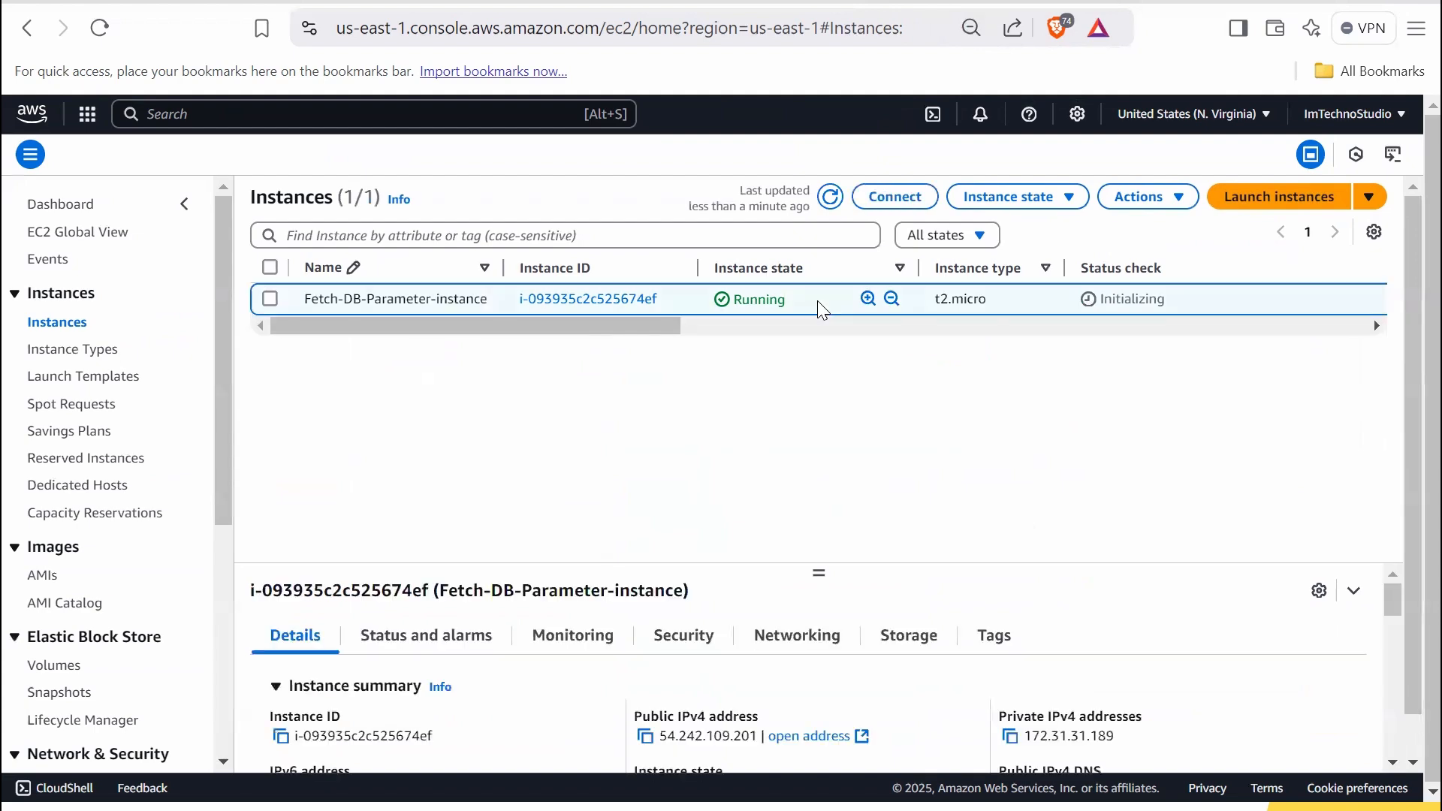
pyautogui.click(894, 198)
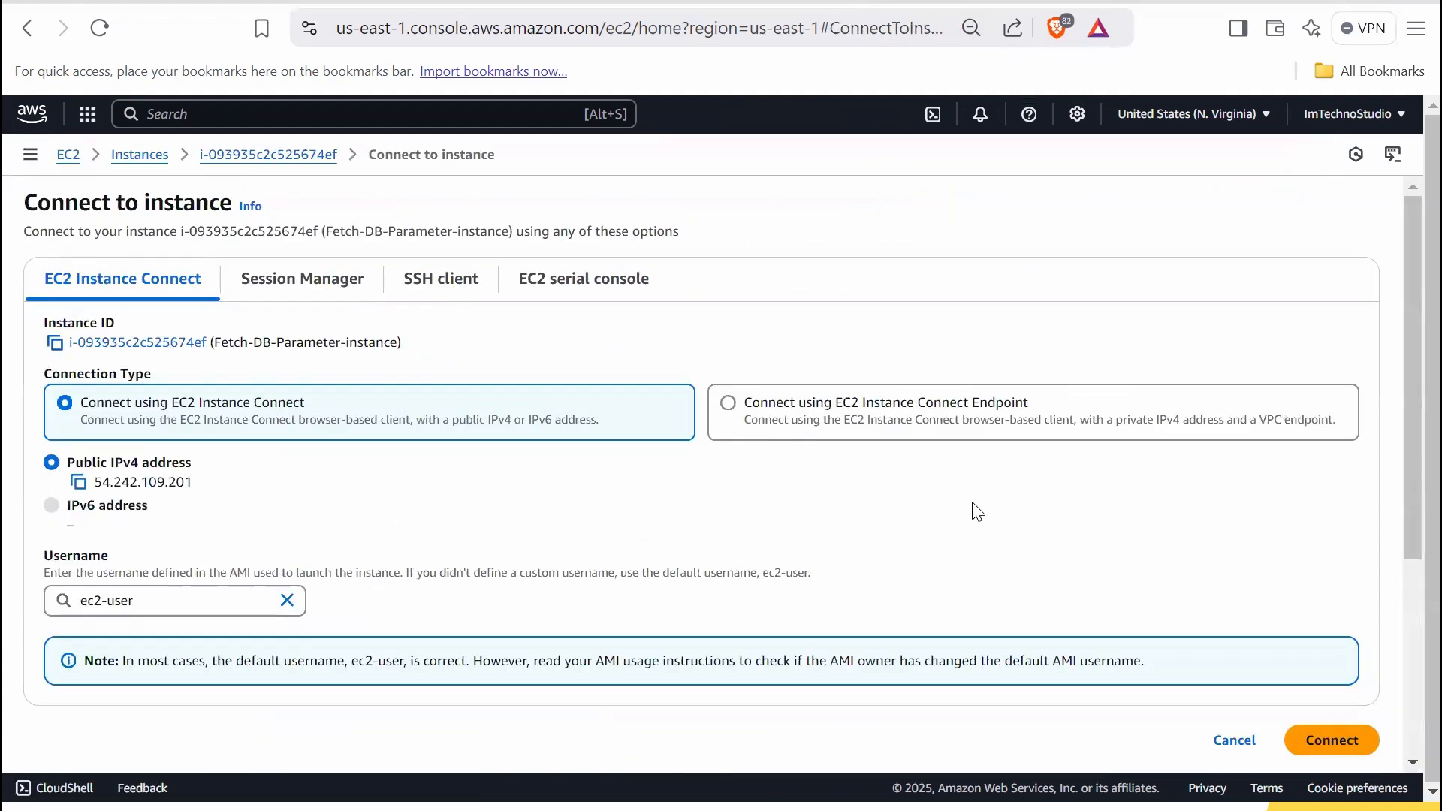
pyautogui.scroll(-4, 1303, 700)
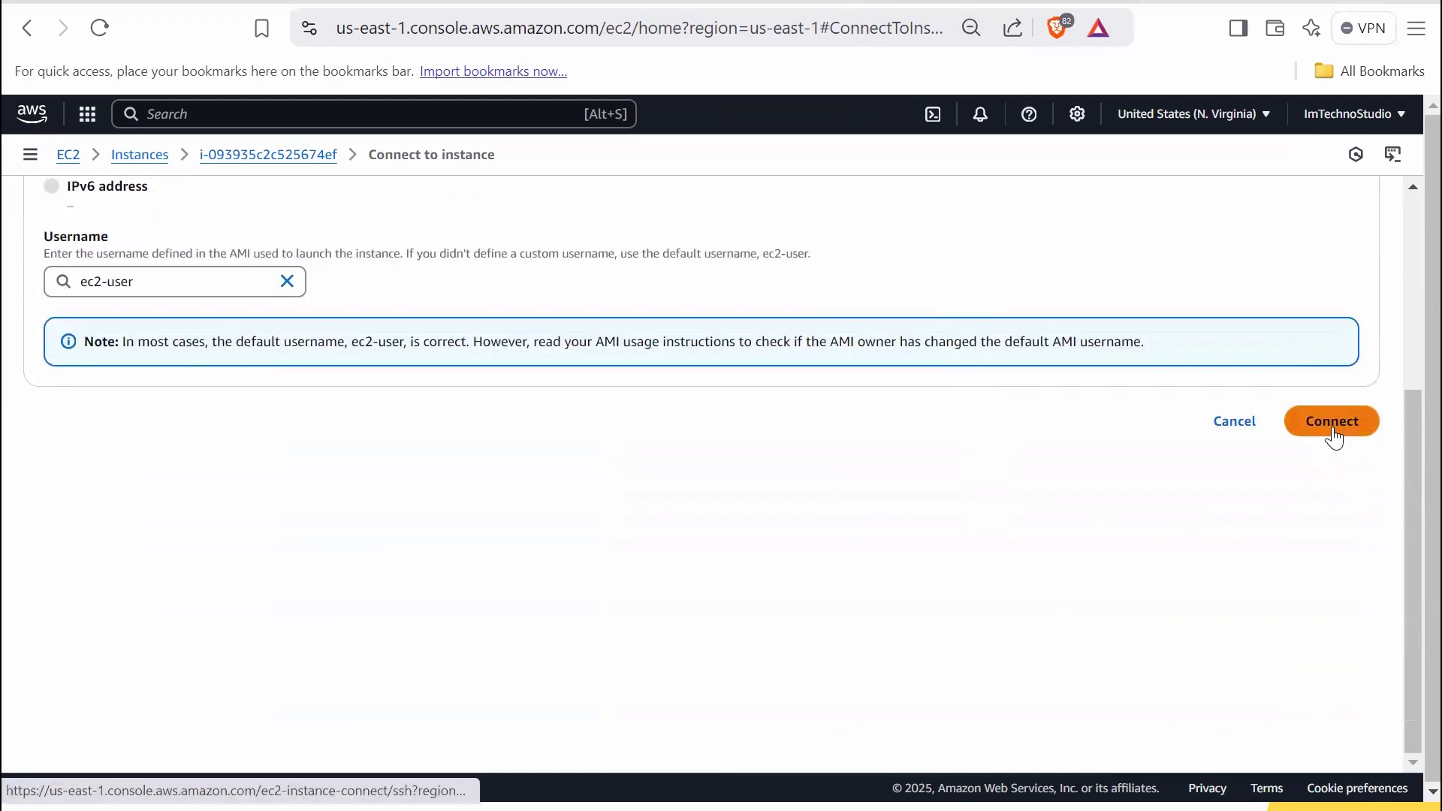
pyautogui.click(1334, 437)
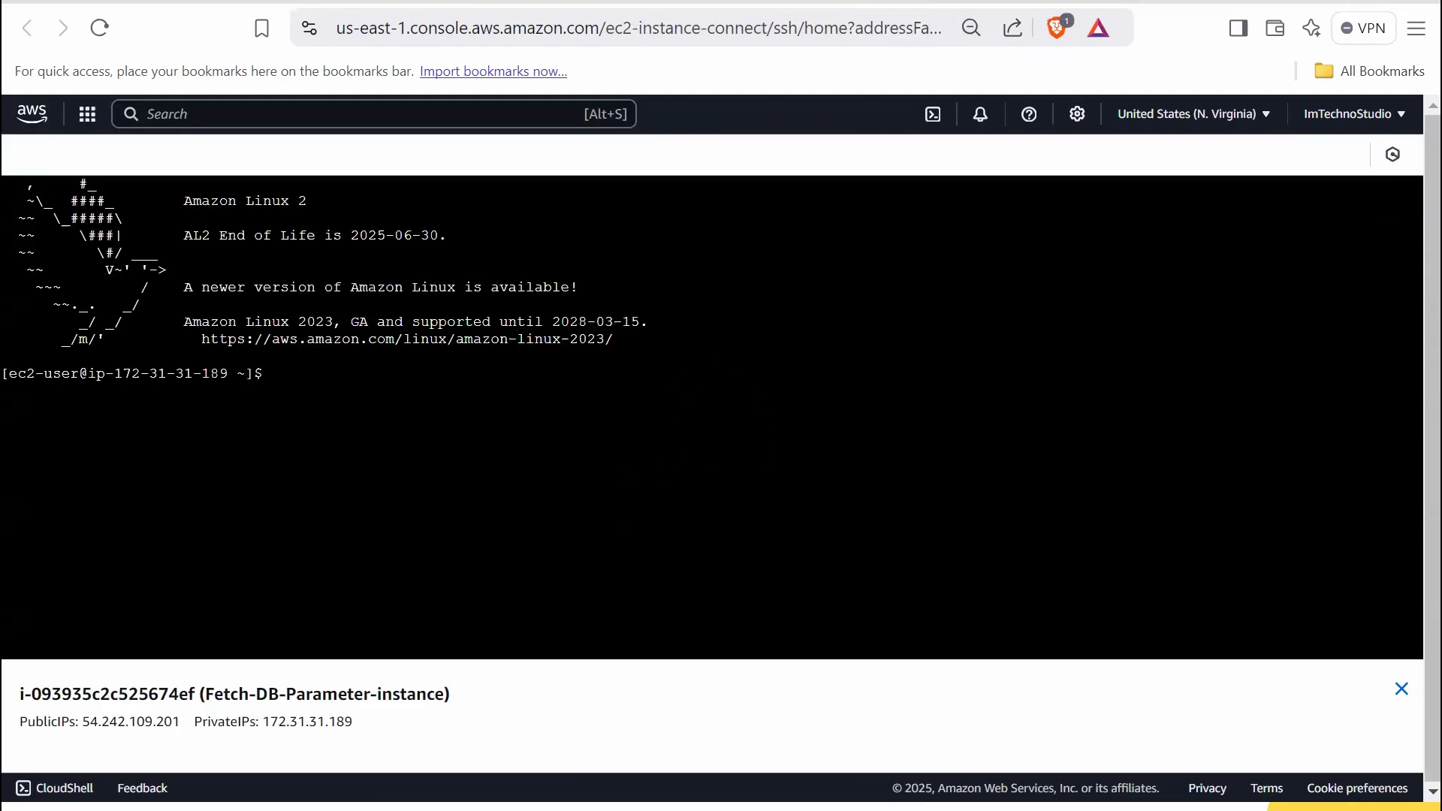
pyautogui.hotkey('ctrl', '+')
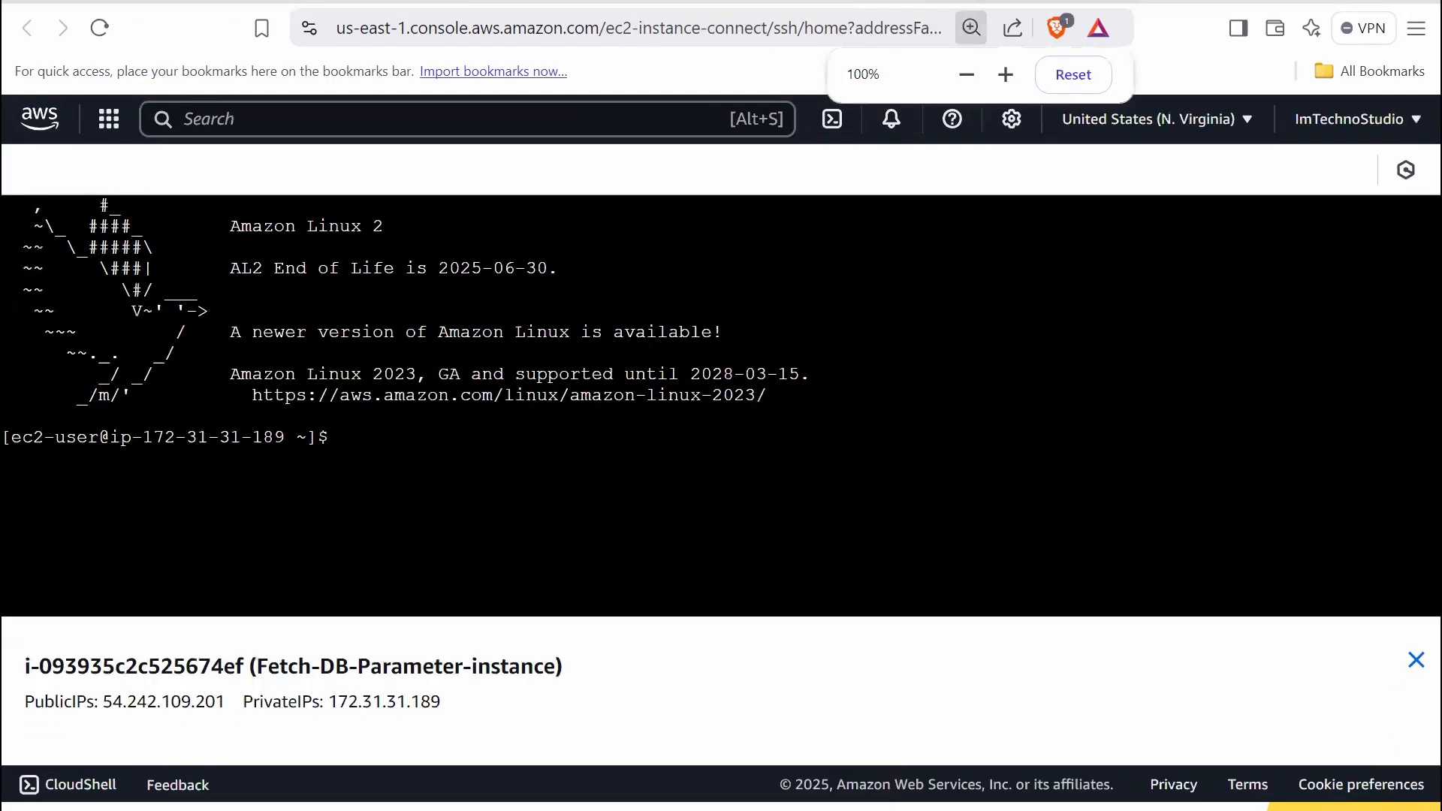
pyautogui.hotkey('ctrl', '+')
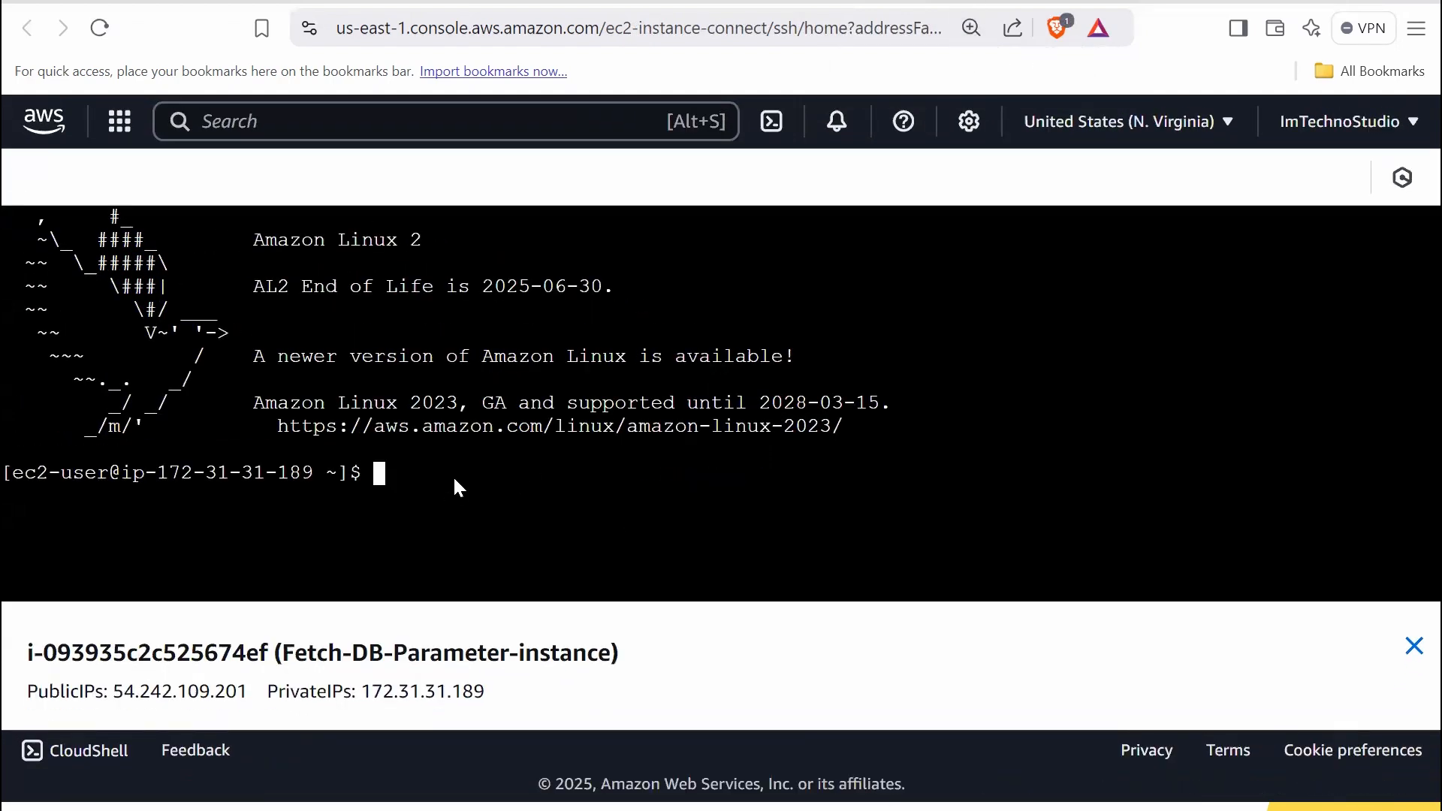
# Print the working directory with pwd and list its files with ls in the instance terminal.
pyautogui.write('pwd')
pyautogui.press('Return')
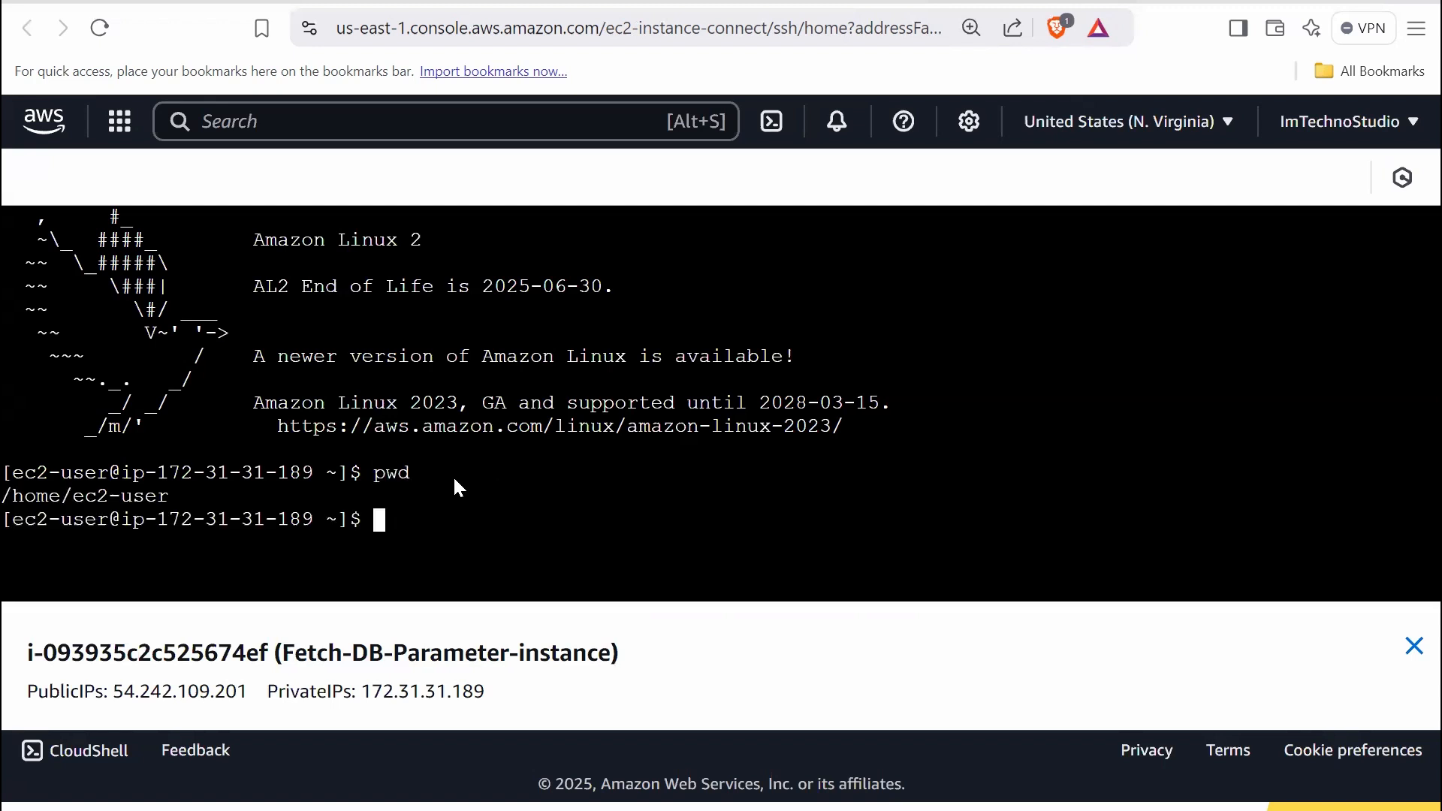
pyautogui.doubleClick(36, 498)
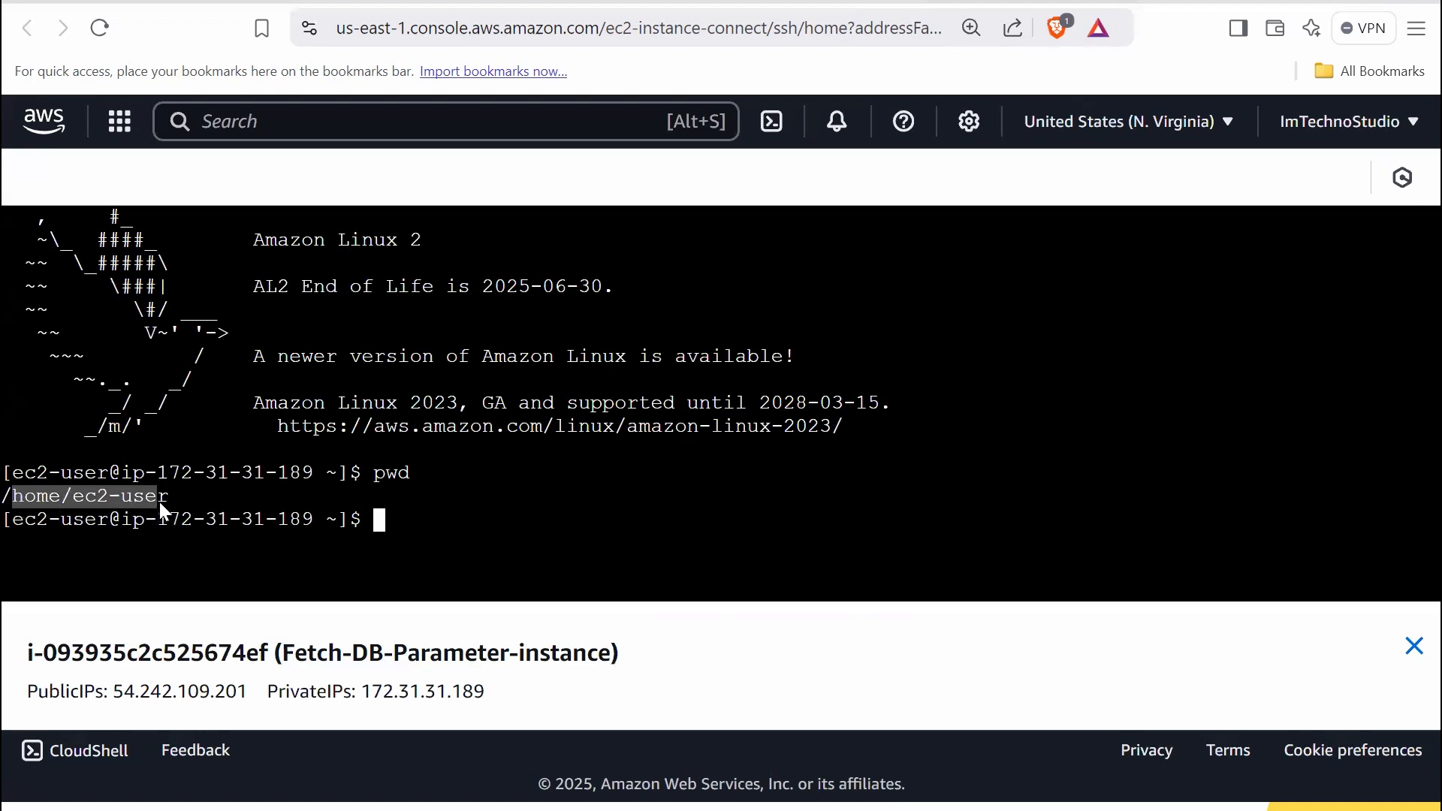
pyautogui.click(415, 515)
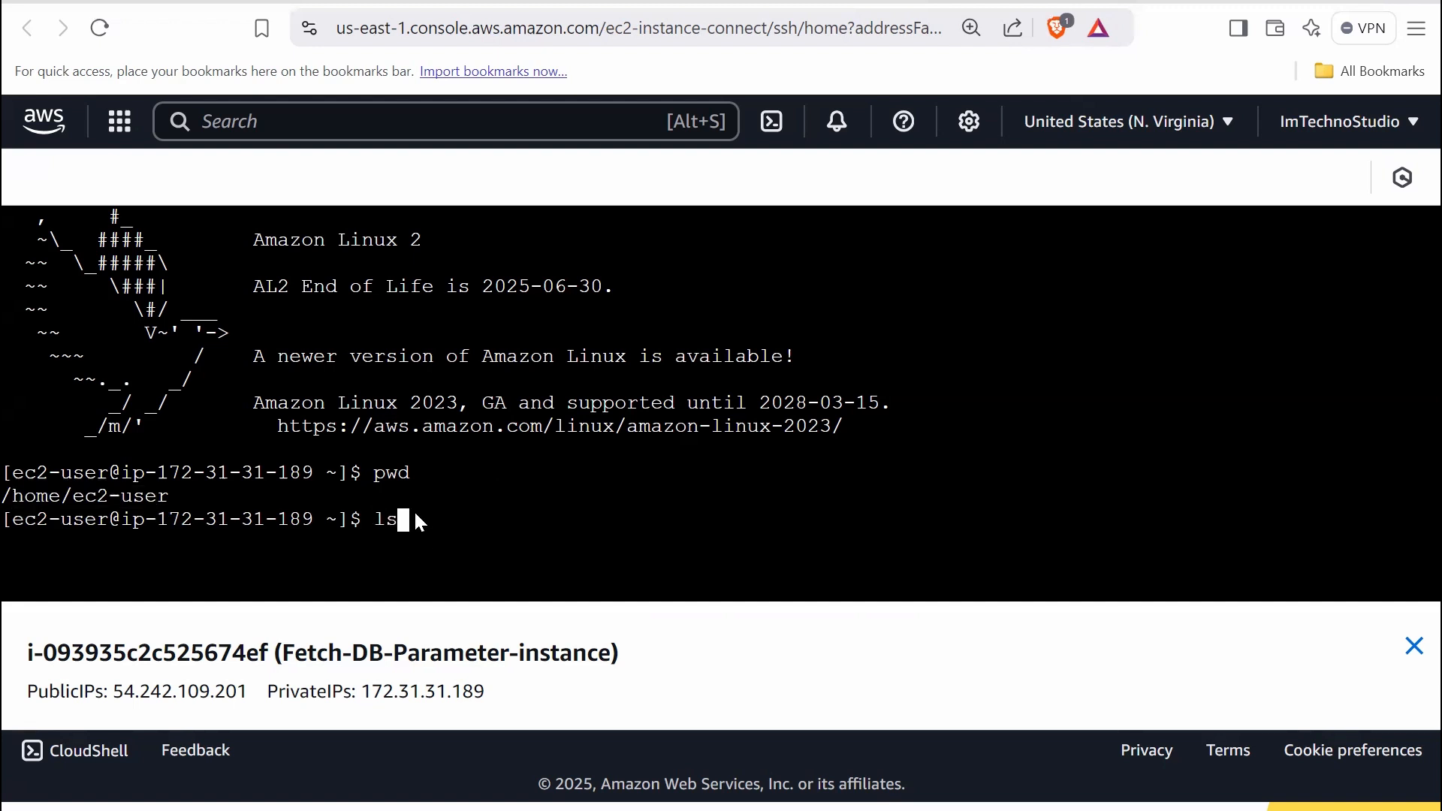
pyautogui.write('ls')
pyautogui.press('Return')
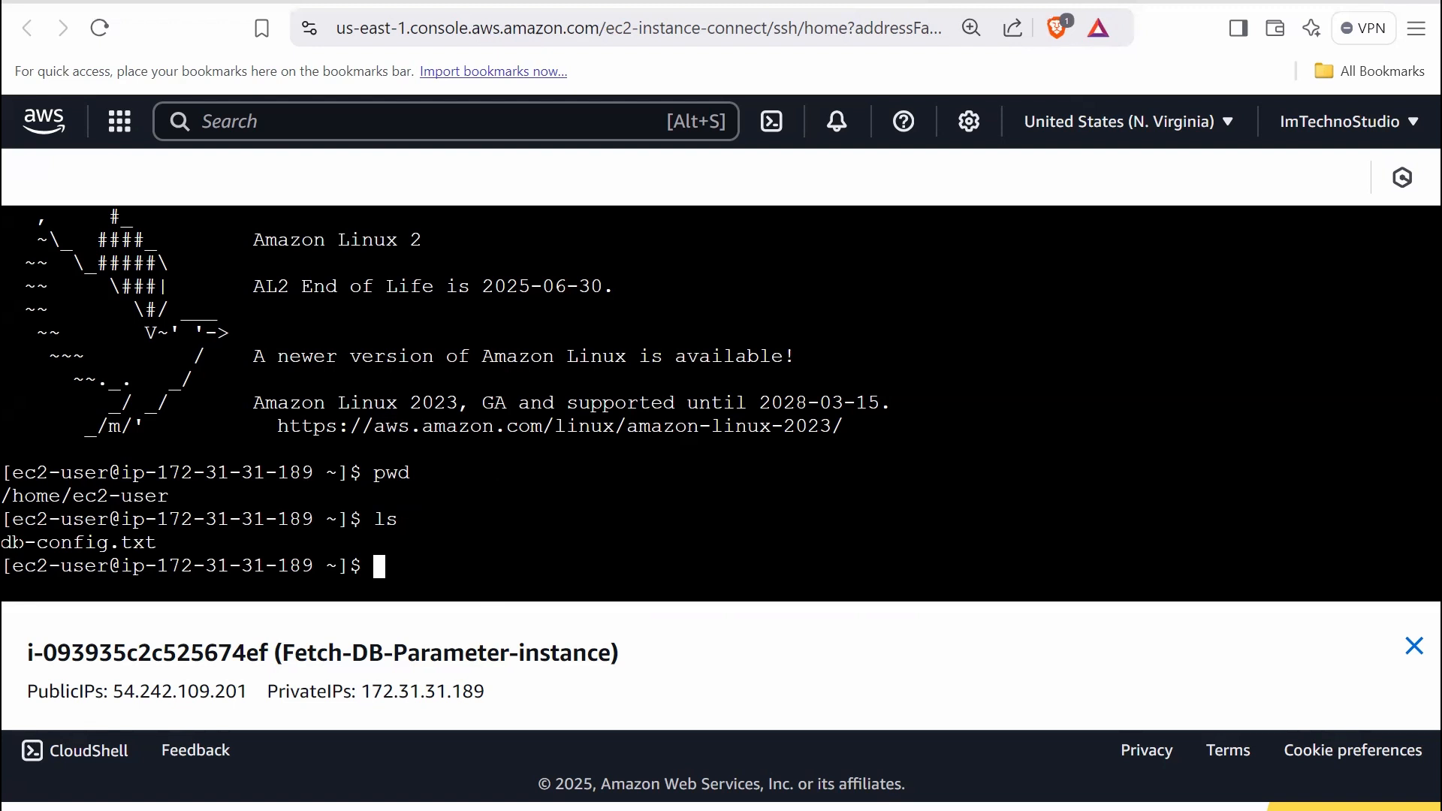
pyautogui.moveTo(12, 543); pyautogui.dragTo(149, 542)
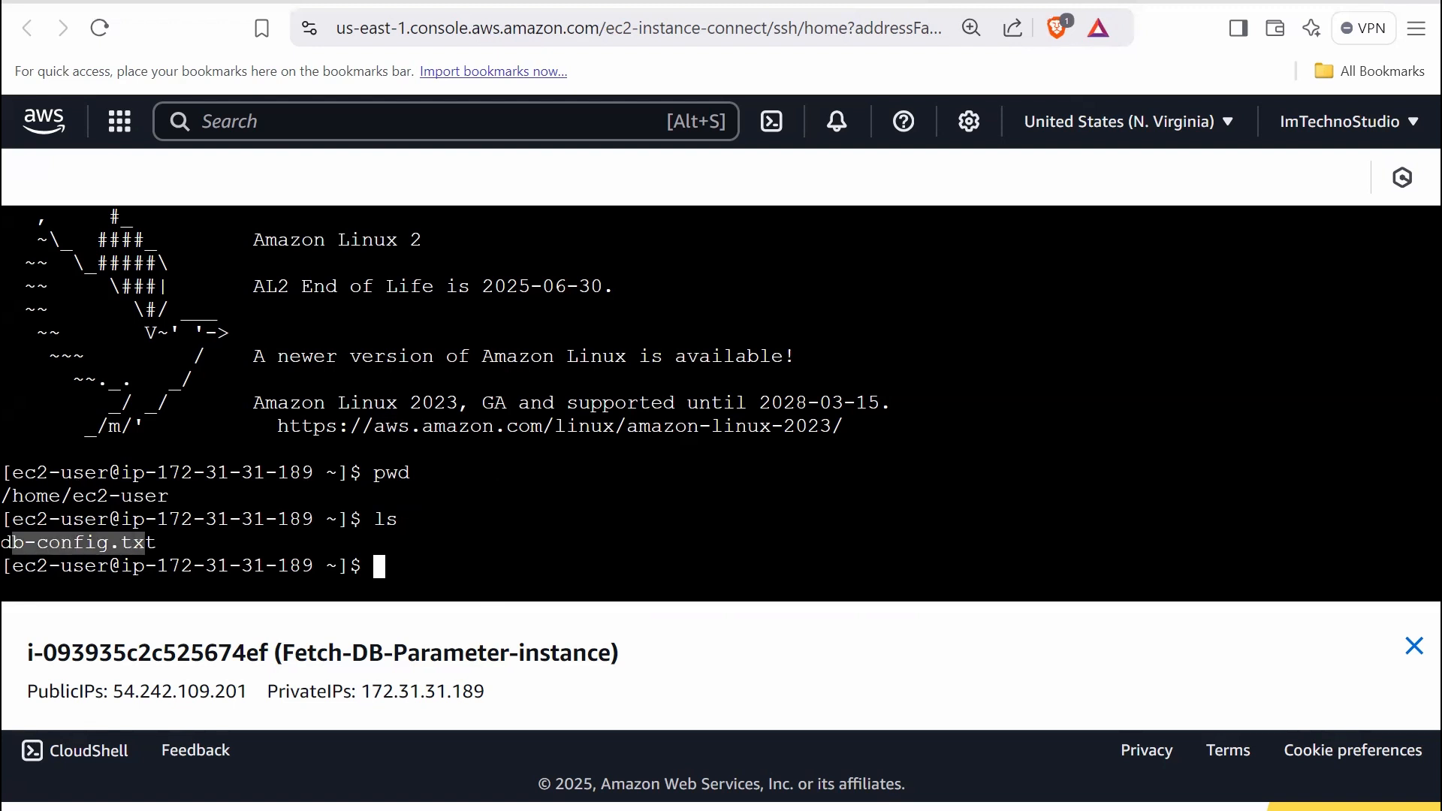
pyautogui.click(379, 566)
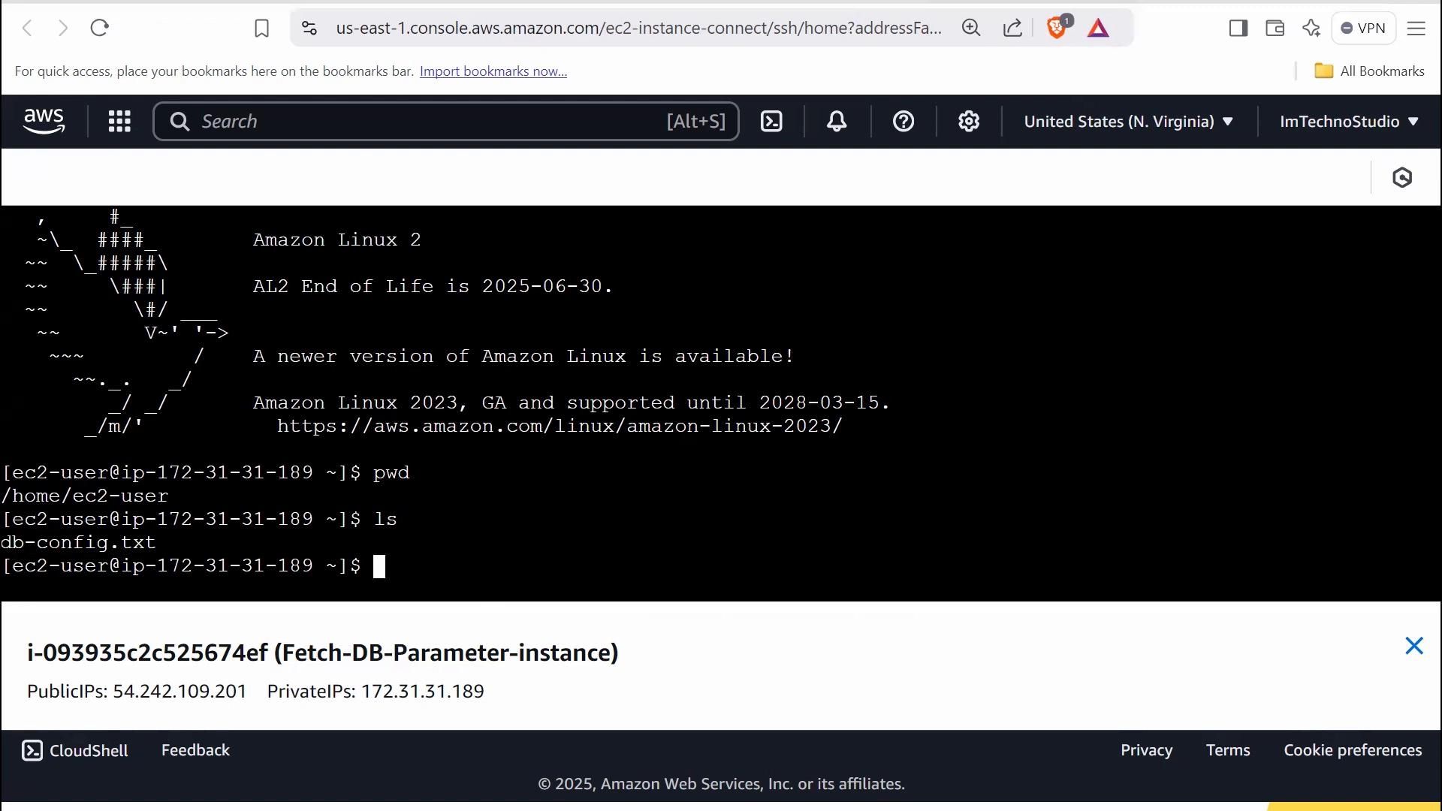
# Display the contents of db-config.txt with cat and highlight the database URL.
pyautogui.write('cat d')
pyautogui.press('Tab')
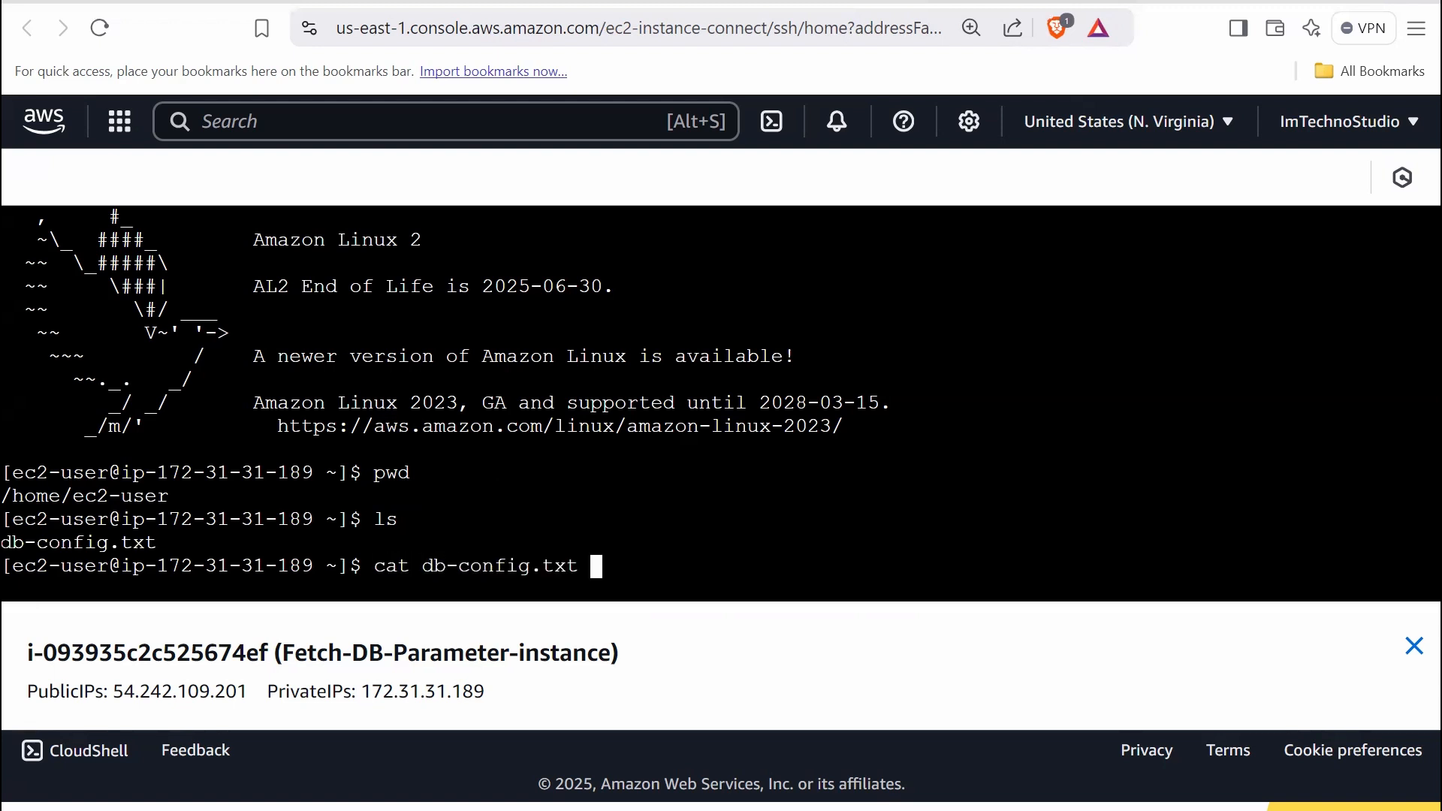
pyautogui.press('Return')
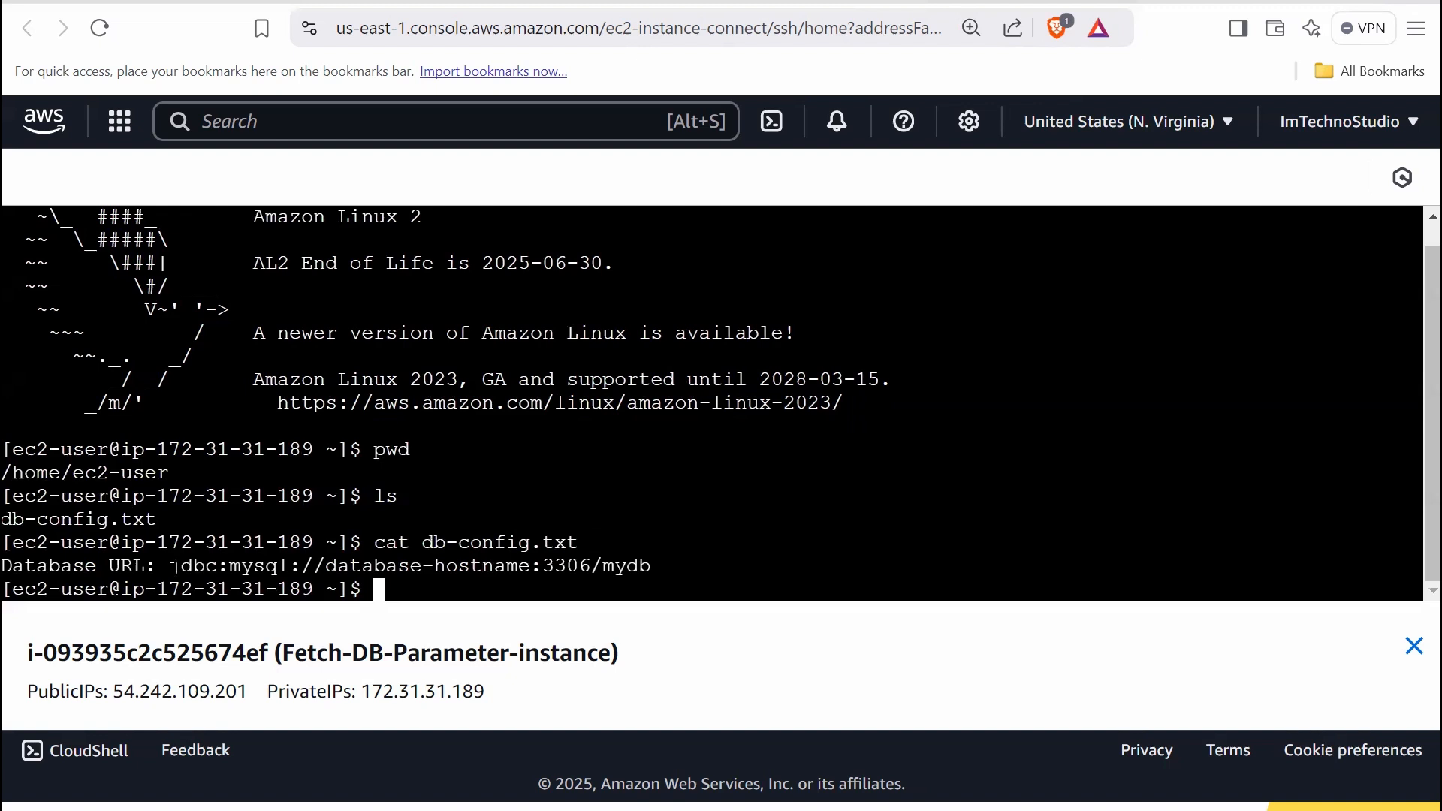
pyautogui.moveTo(174, 567); pyautogui.dragTo(565, 567)
pyautogui.moveTo(565, 565); pyautogui.dragTo(639, 565)
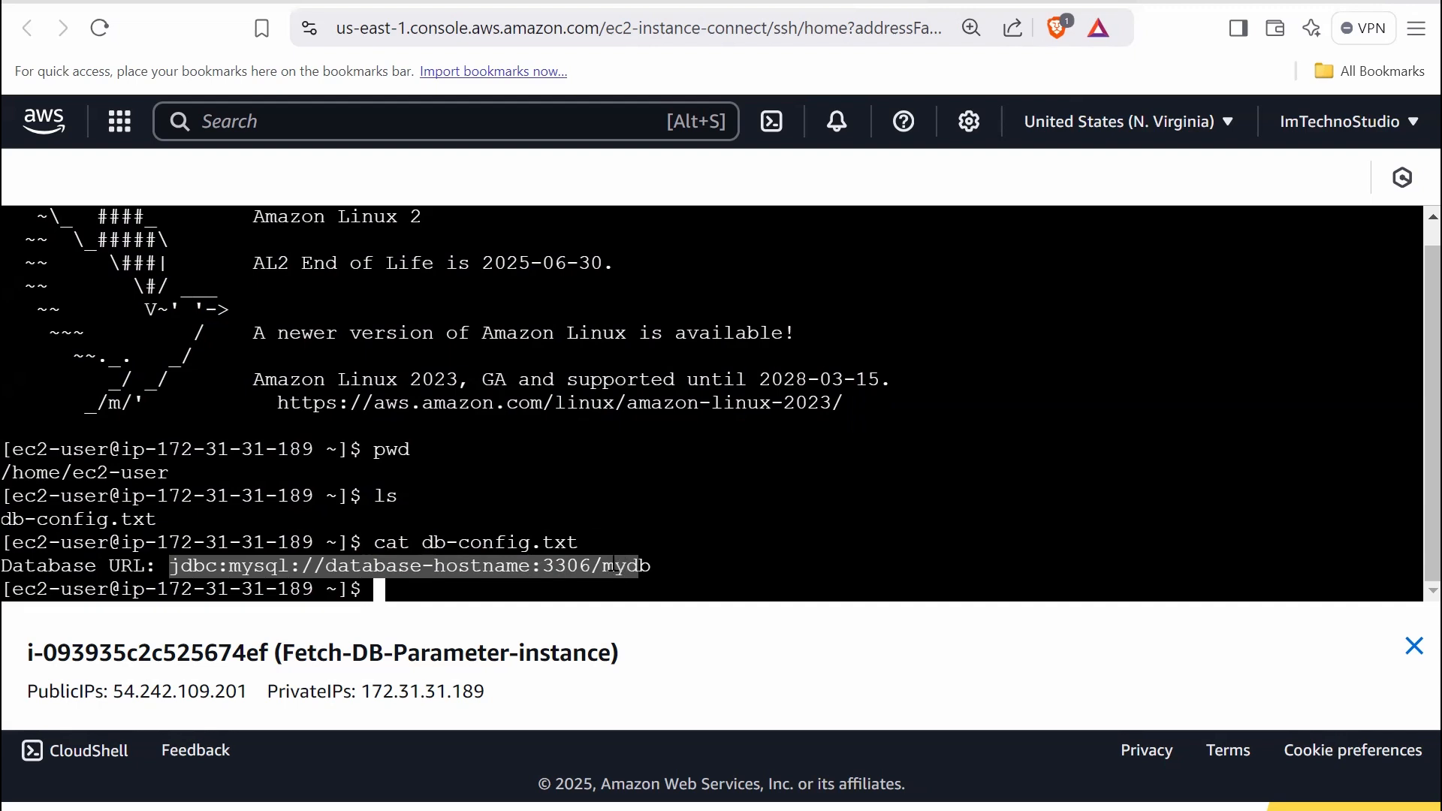
# Return to the EC2 instances list and terminate Fetch-DB-Parameter-instance, confirming the deletion.
pyautogui.hotkey('alt', 'Tab')
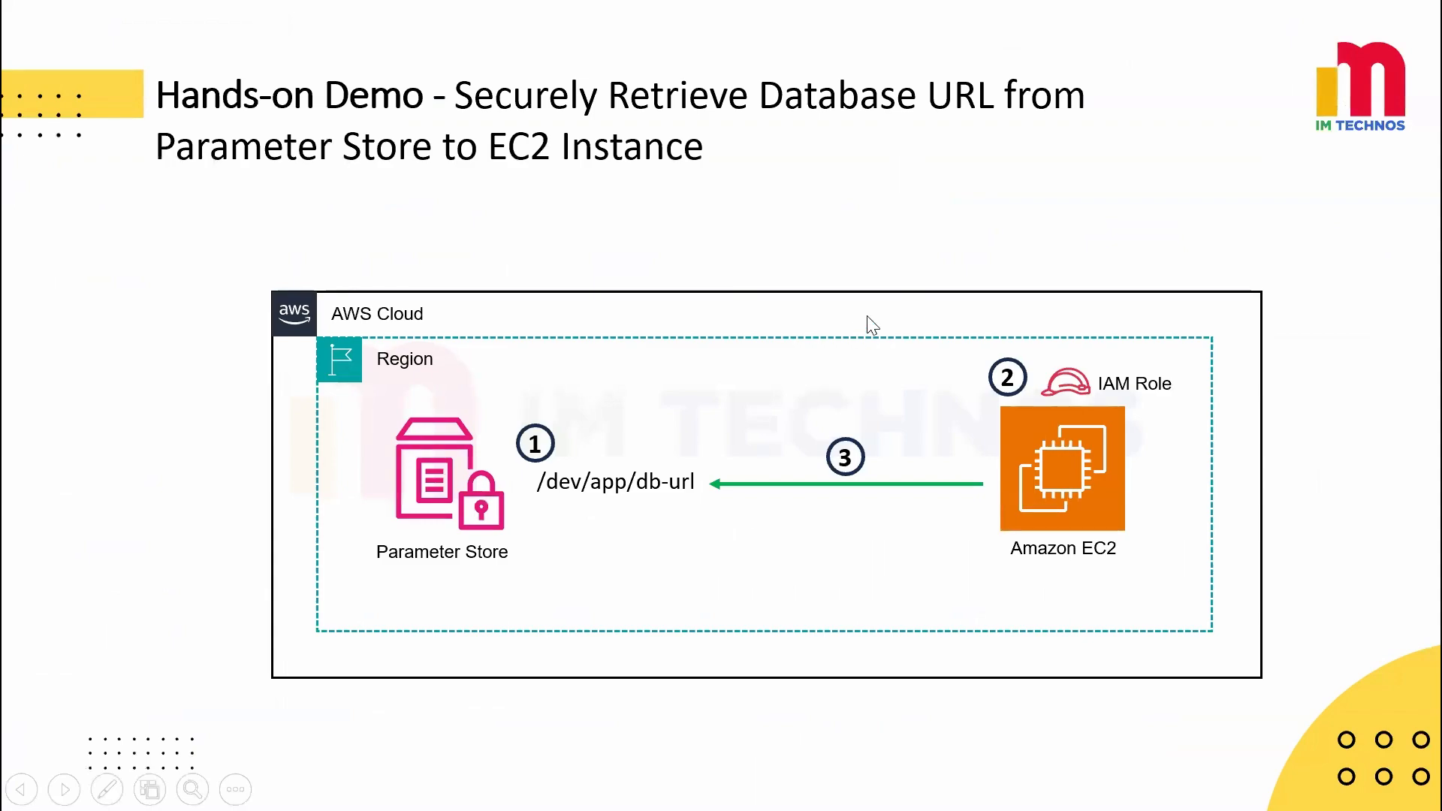
pyautogui.hotkey('alt', 'Tab')
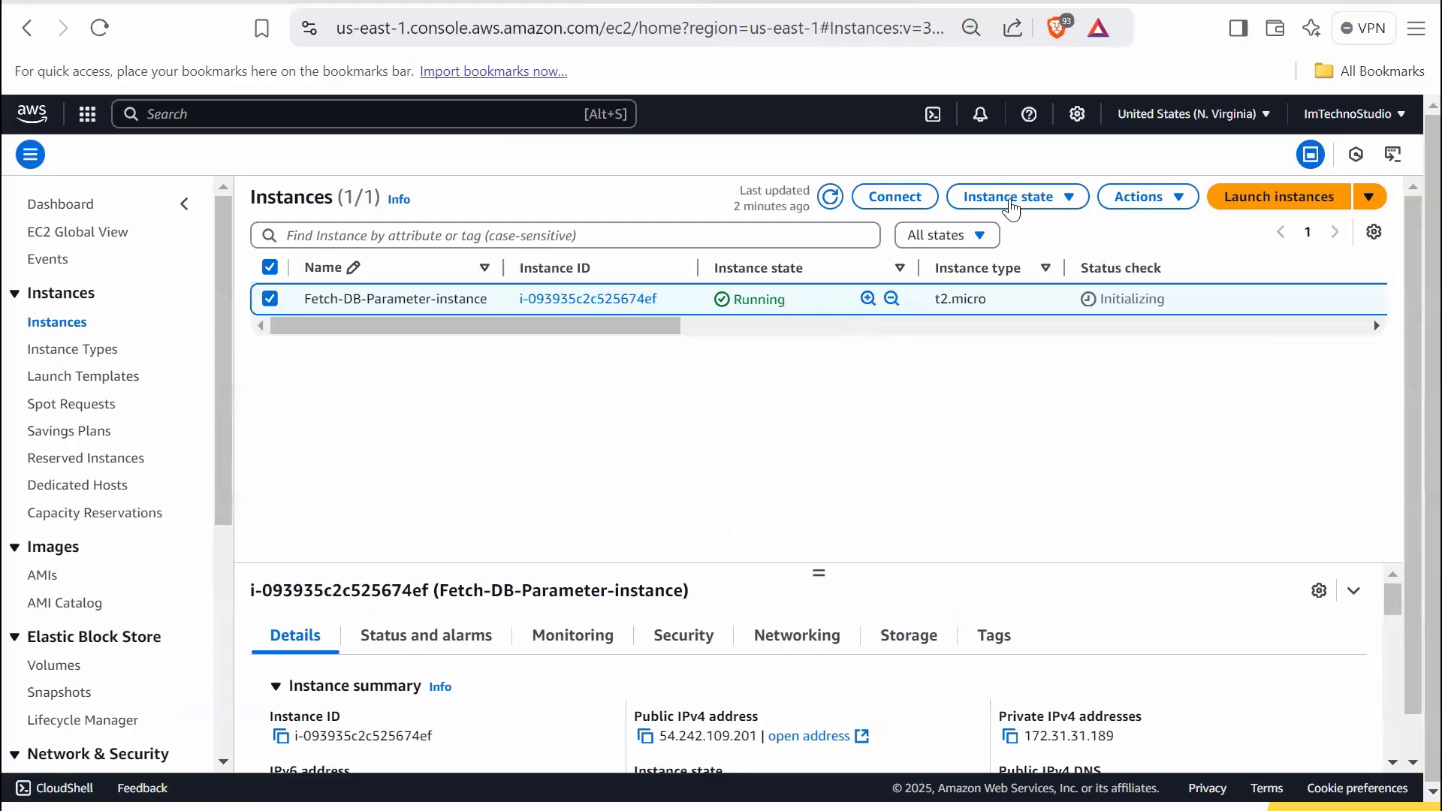
pyautogui.click(1046, 209)
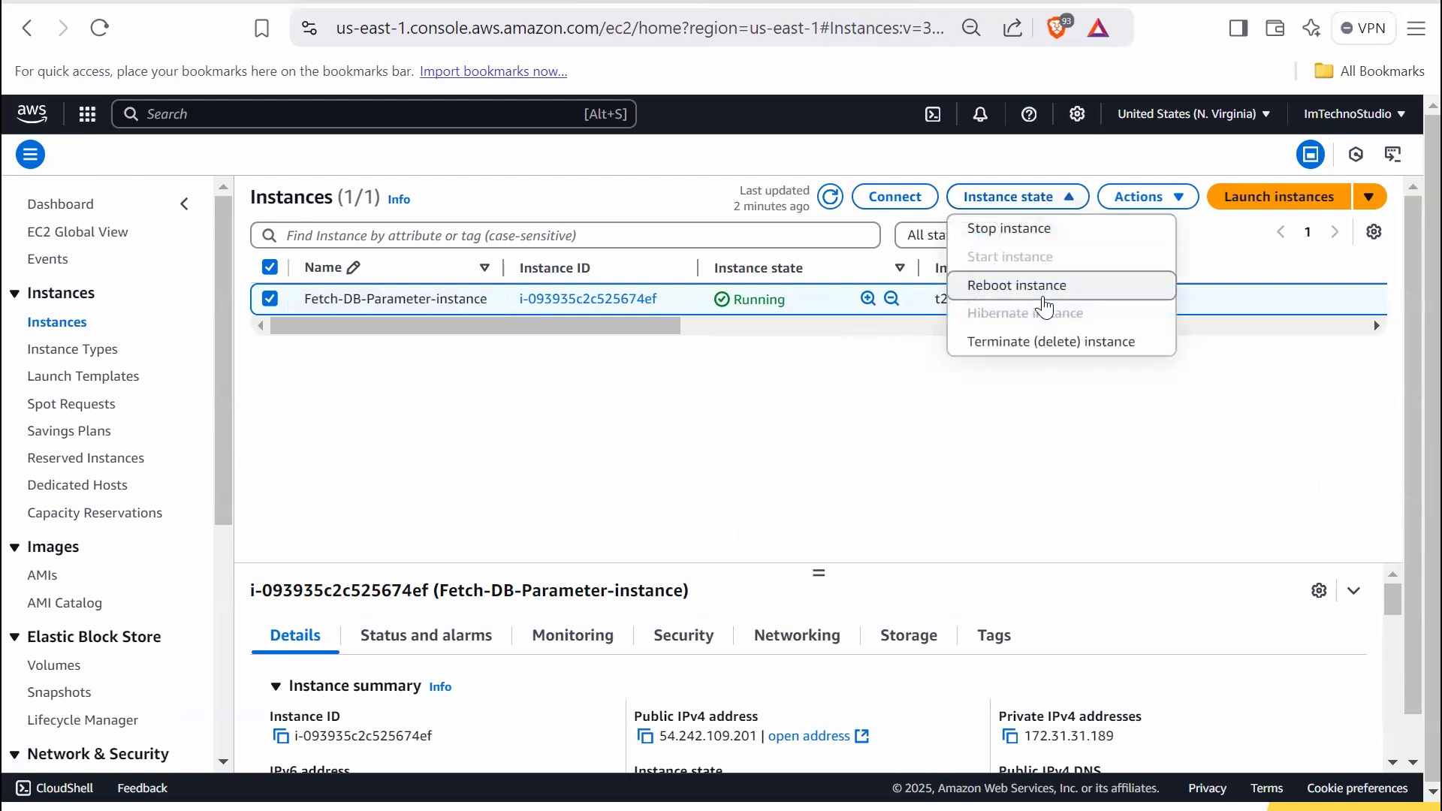
pyautogui.click(1039, 342)
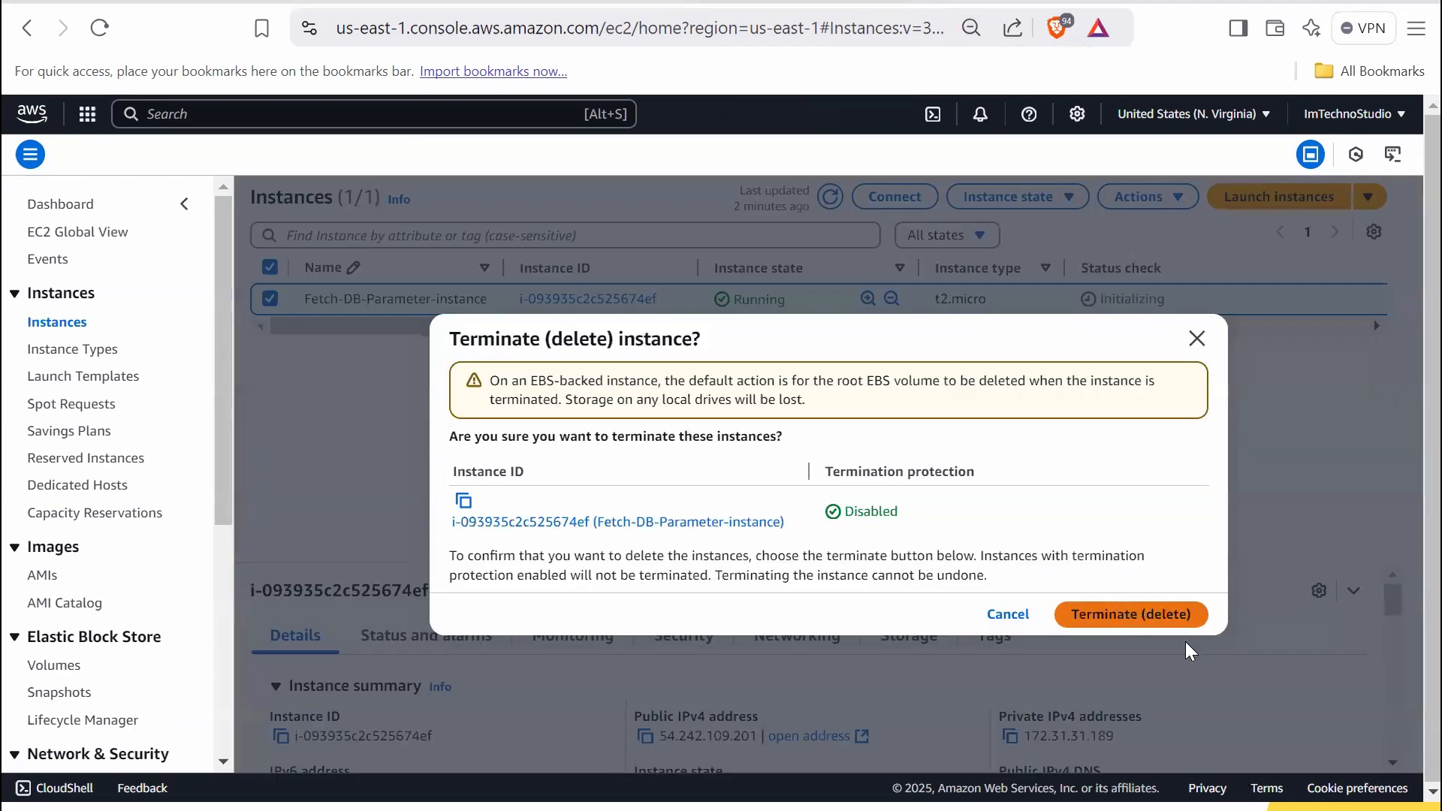
pyautogui.click(1111, 616)
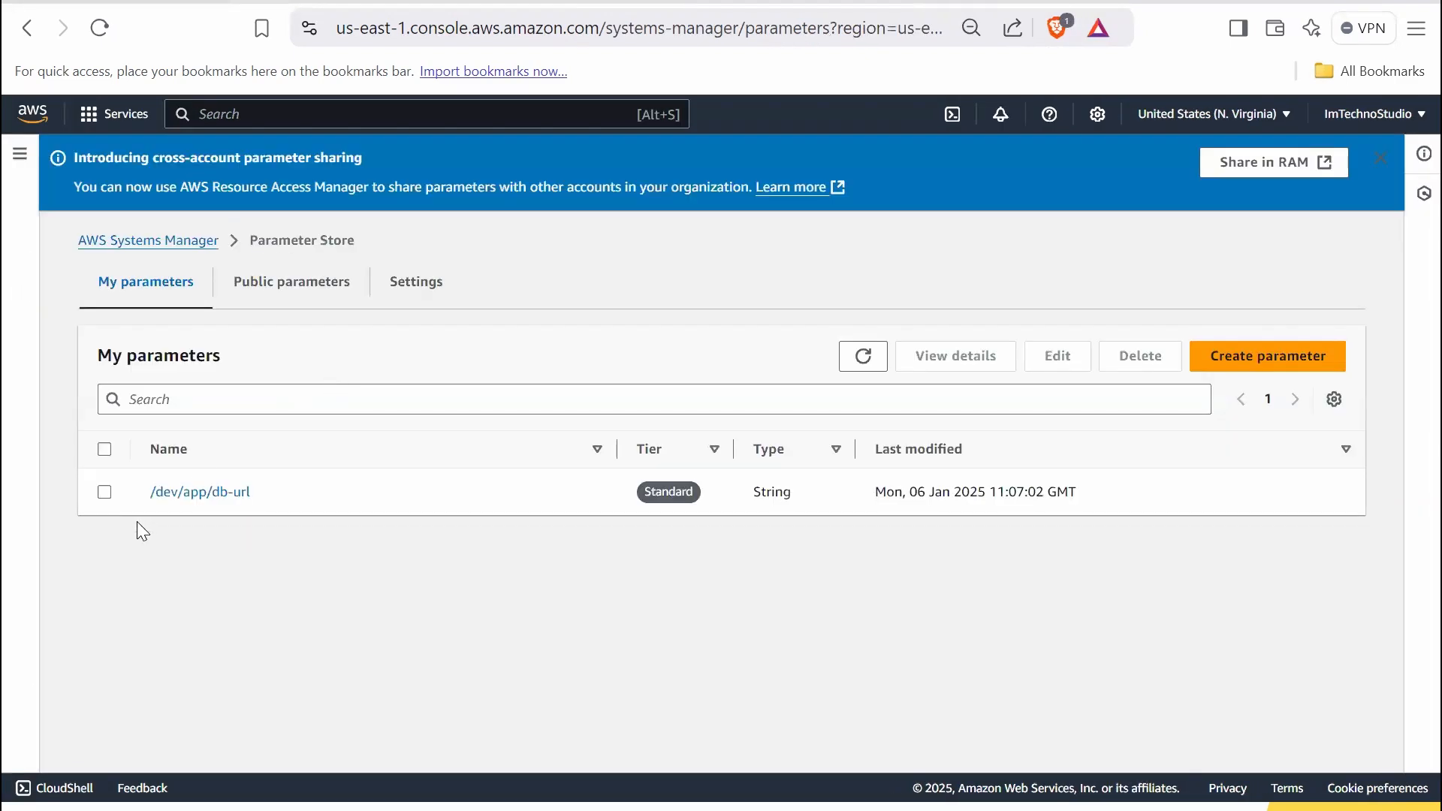
# Delete the /dev/app/db-url parameter from Parameter Store and confirm its removal.
pyautogui.click(105, 492)
pyautogui.click(1143, 367)
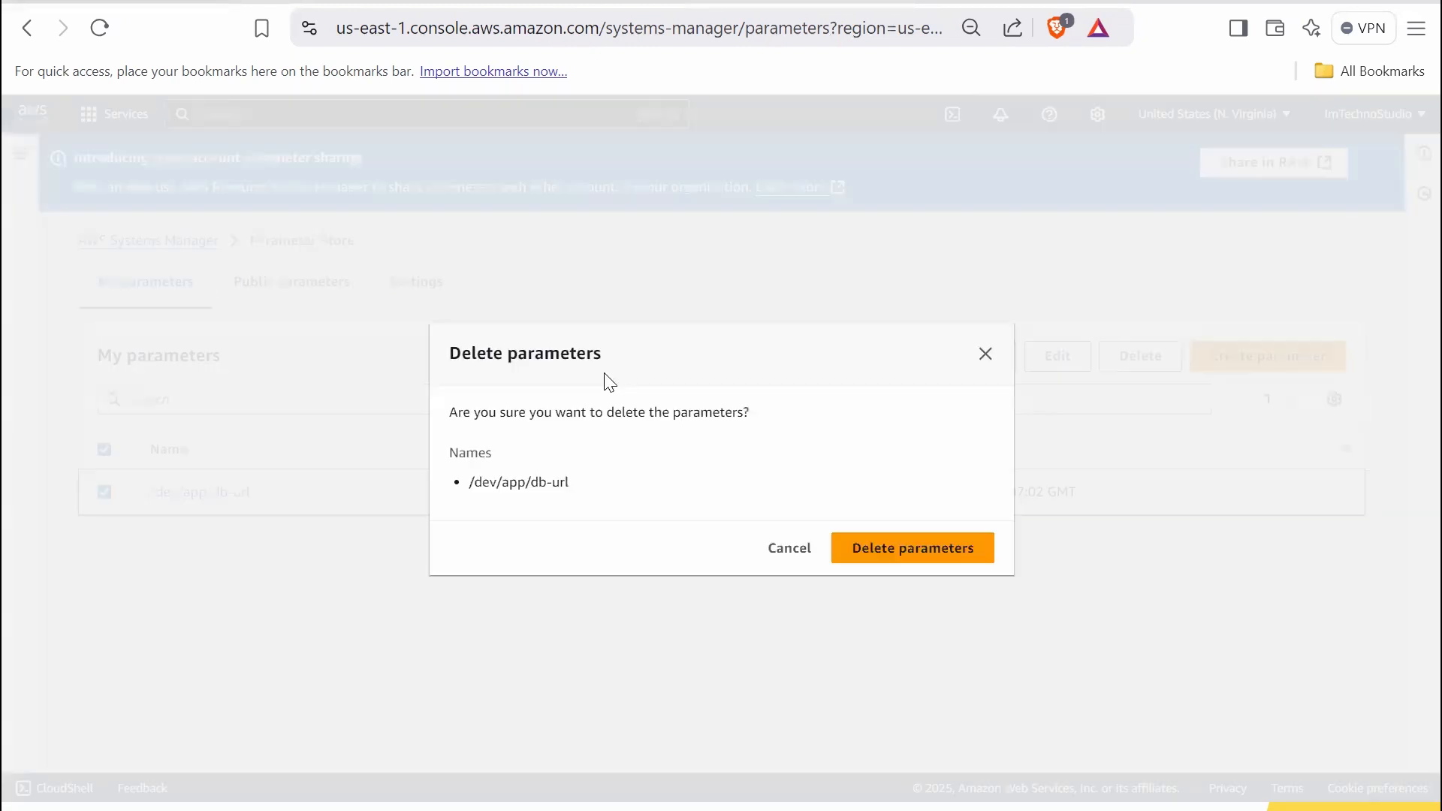
pyautogui.click(894, 552)
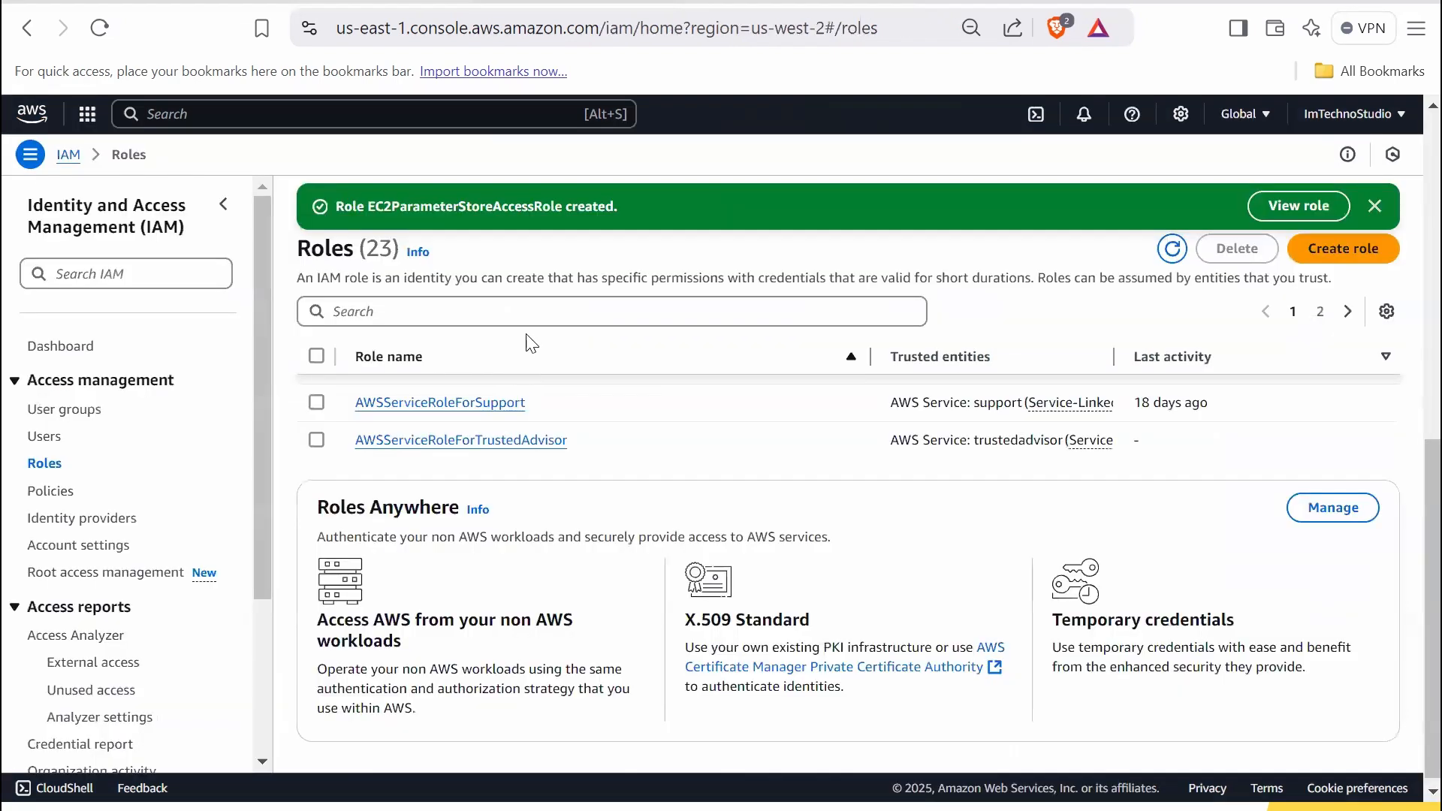
# Search the IAM roles for ec2 and delete EC2ParameterStoreAccessRole, entering its role name as confirmation.
pyautogui.click(526, 309)
pyautogui.write('ec2')
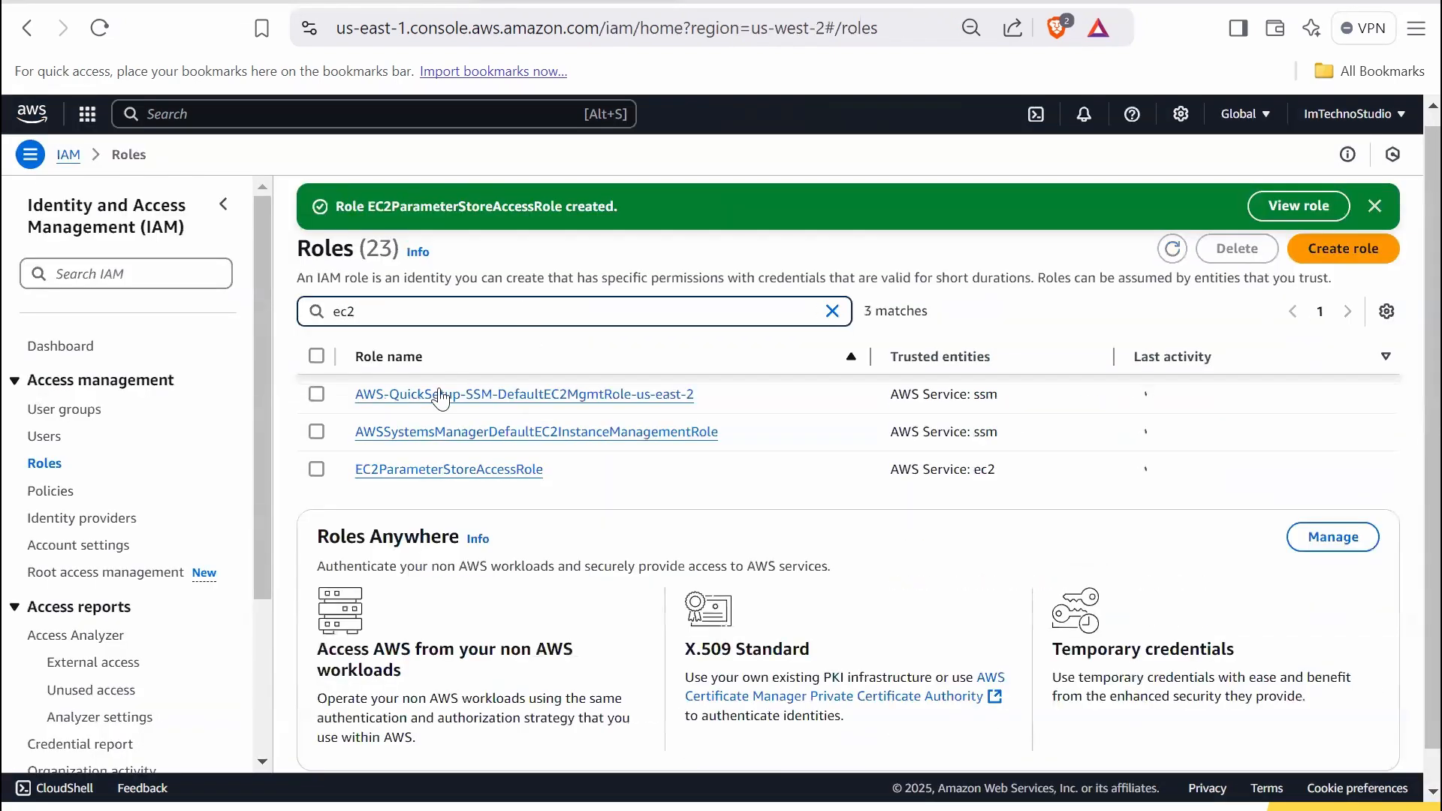
pyautogui.click(317, 470)
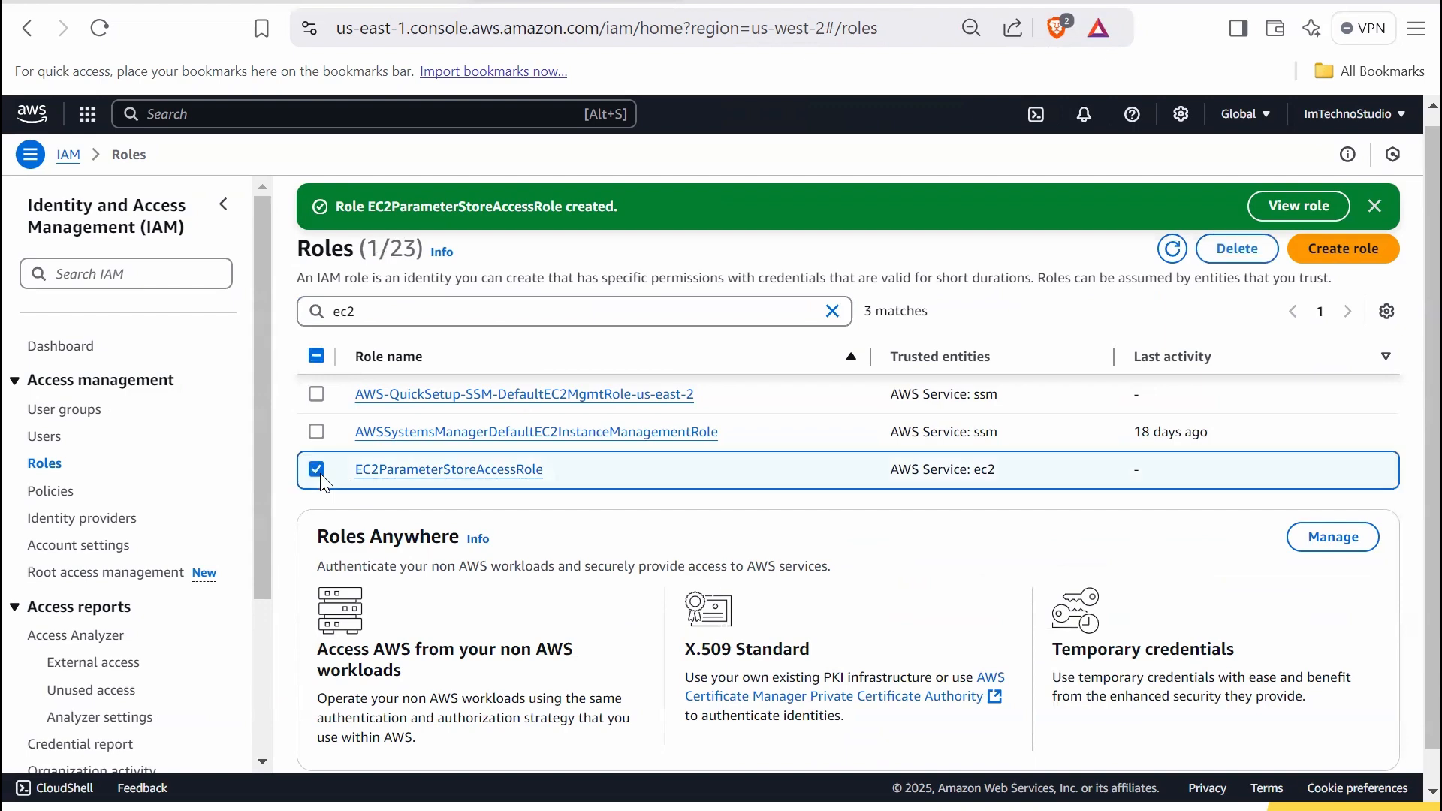
pyautogui.click(1237, 257)
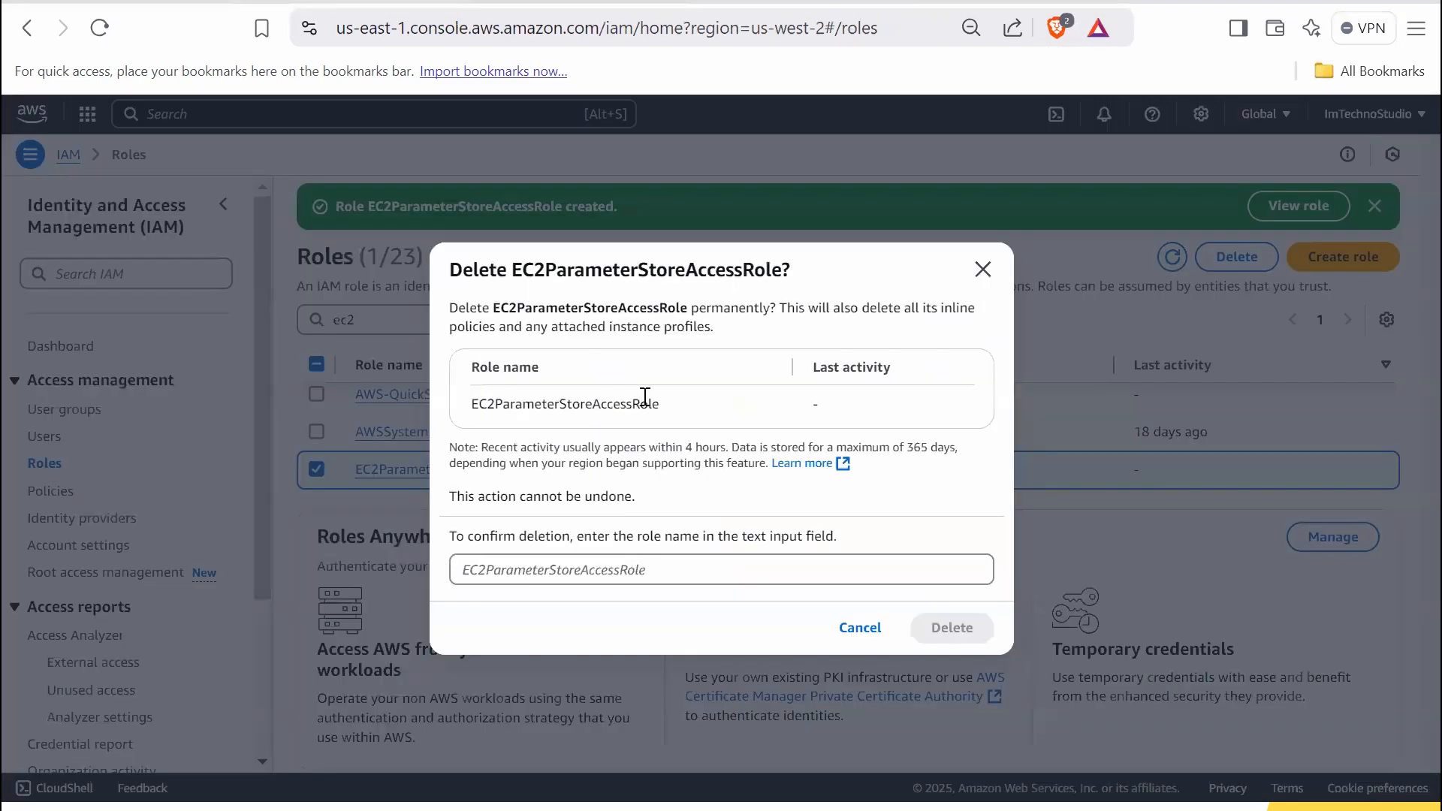
pyautogui.doubleClick(515, 406)
pyautogui.hotkey('ctrl', 'c')
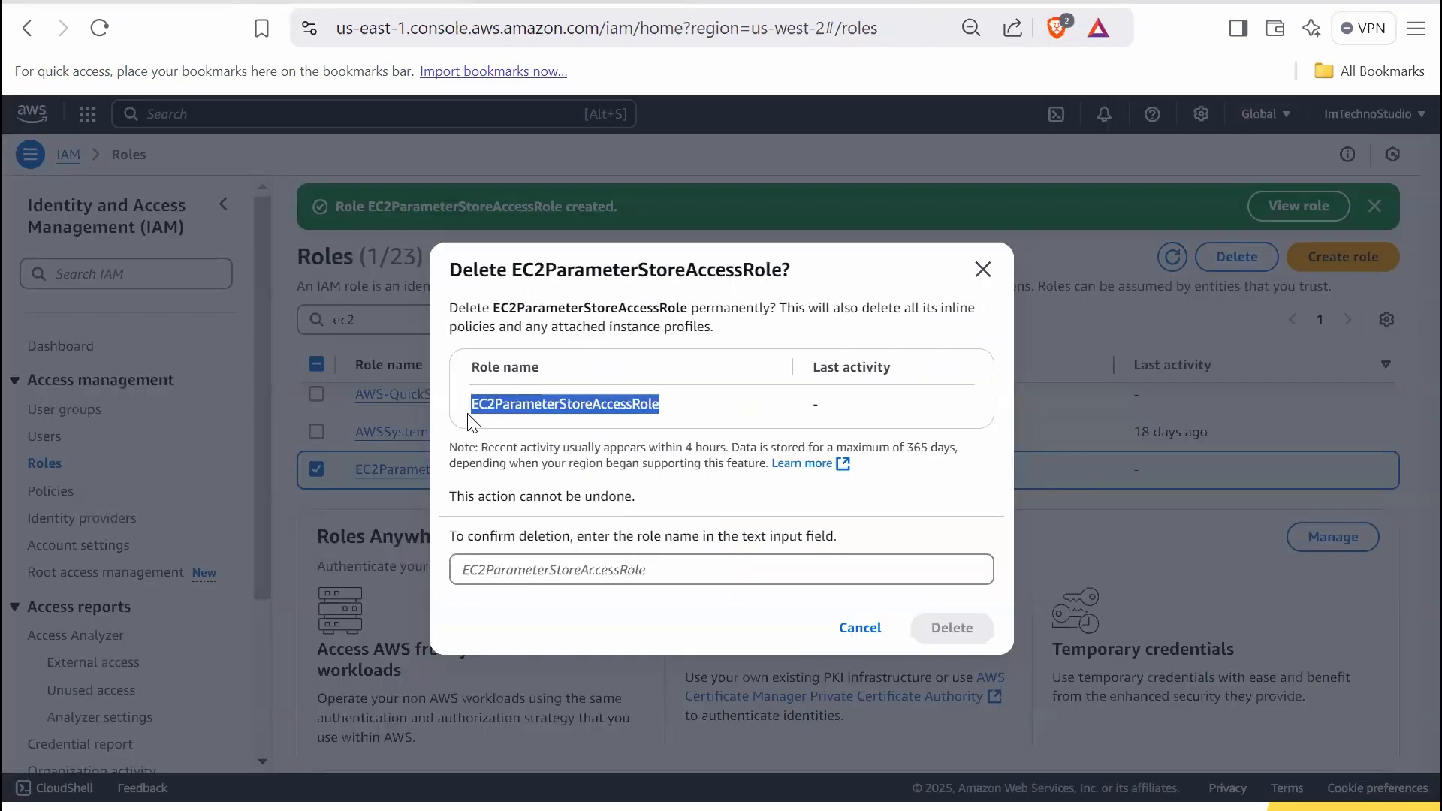
pyautogui.click(519, 569)
pyautogui.hotkey('ctrl', 'v')
pyautogui.click(952, 627)
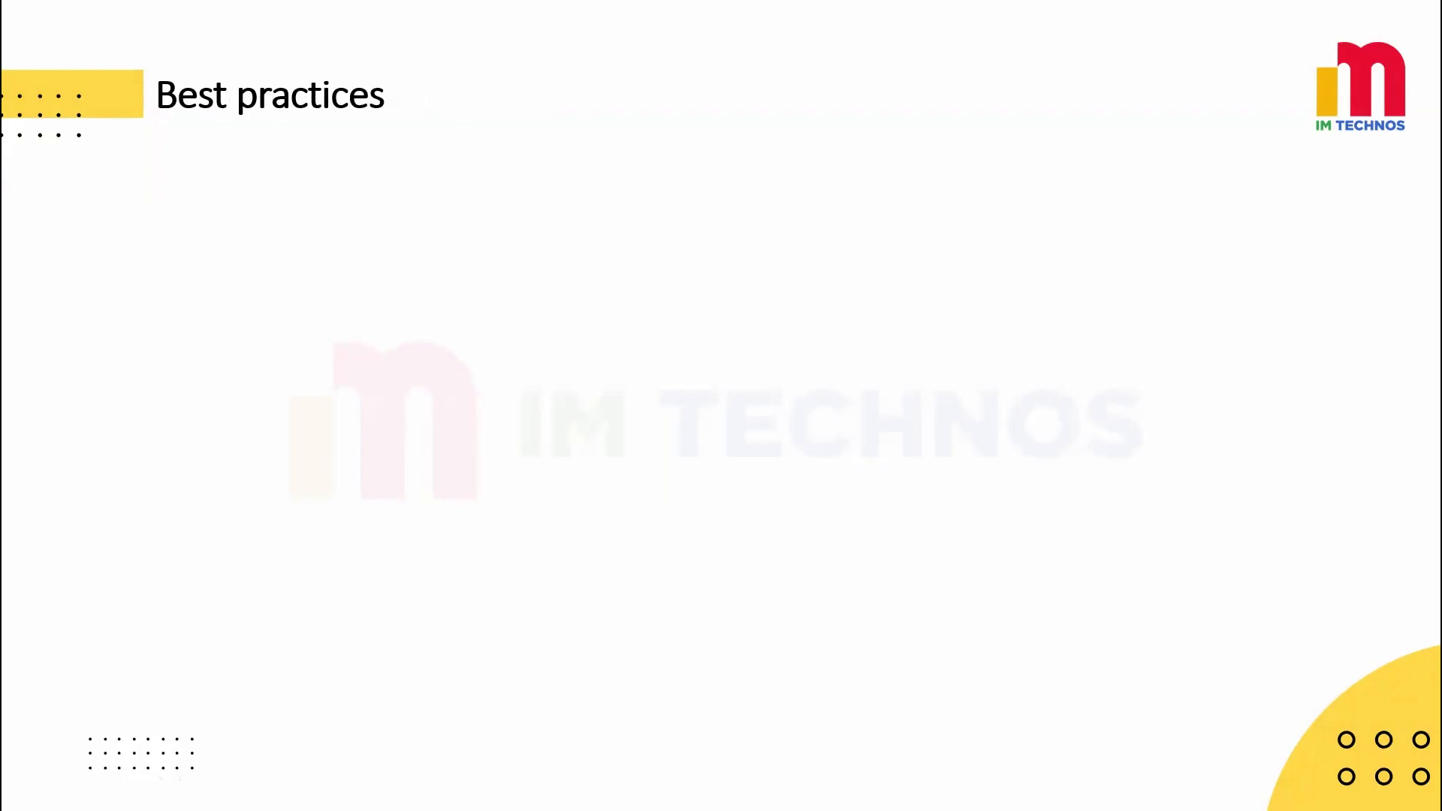
pyautogui.click(327, 357)
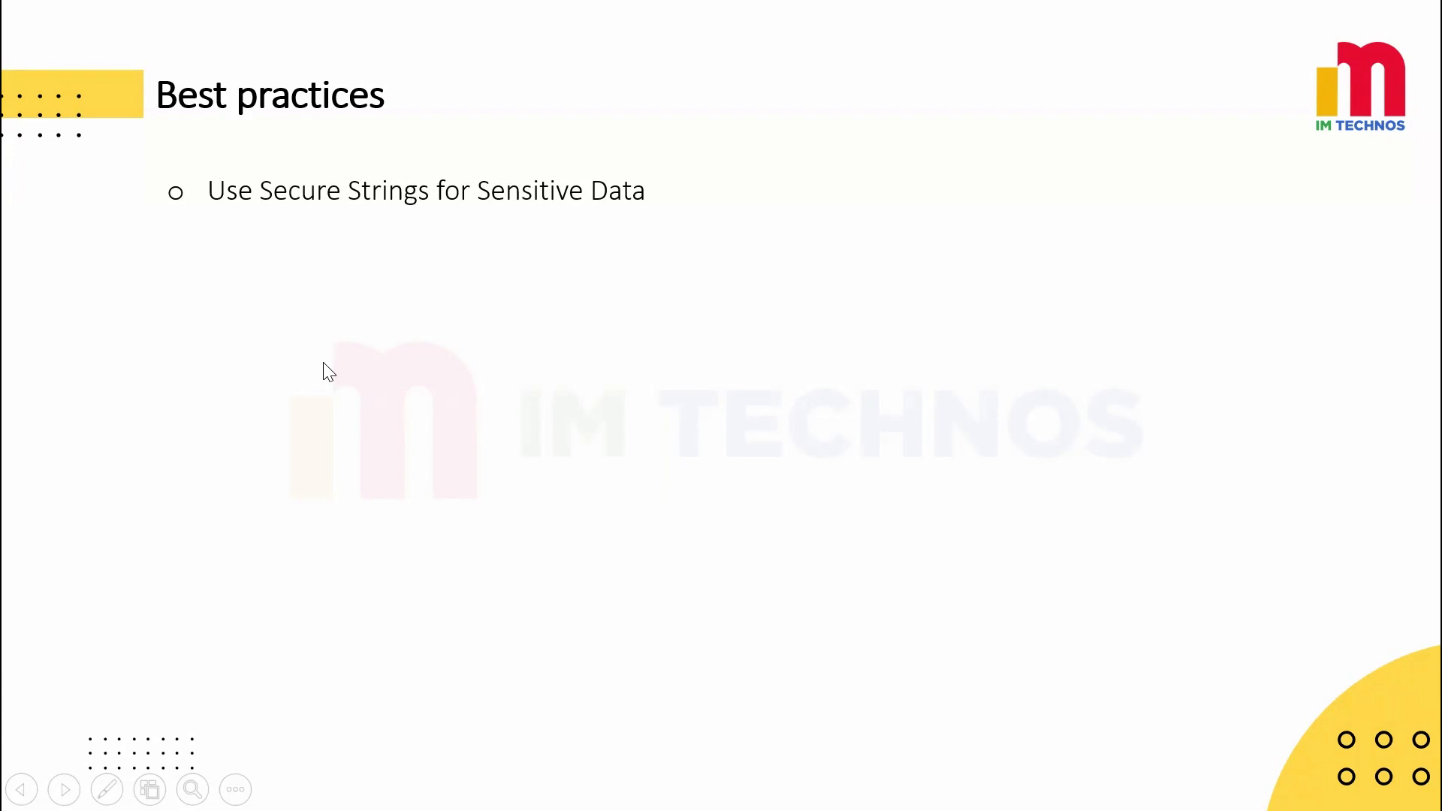
pyautogui.click(337, 385)
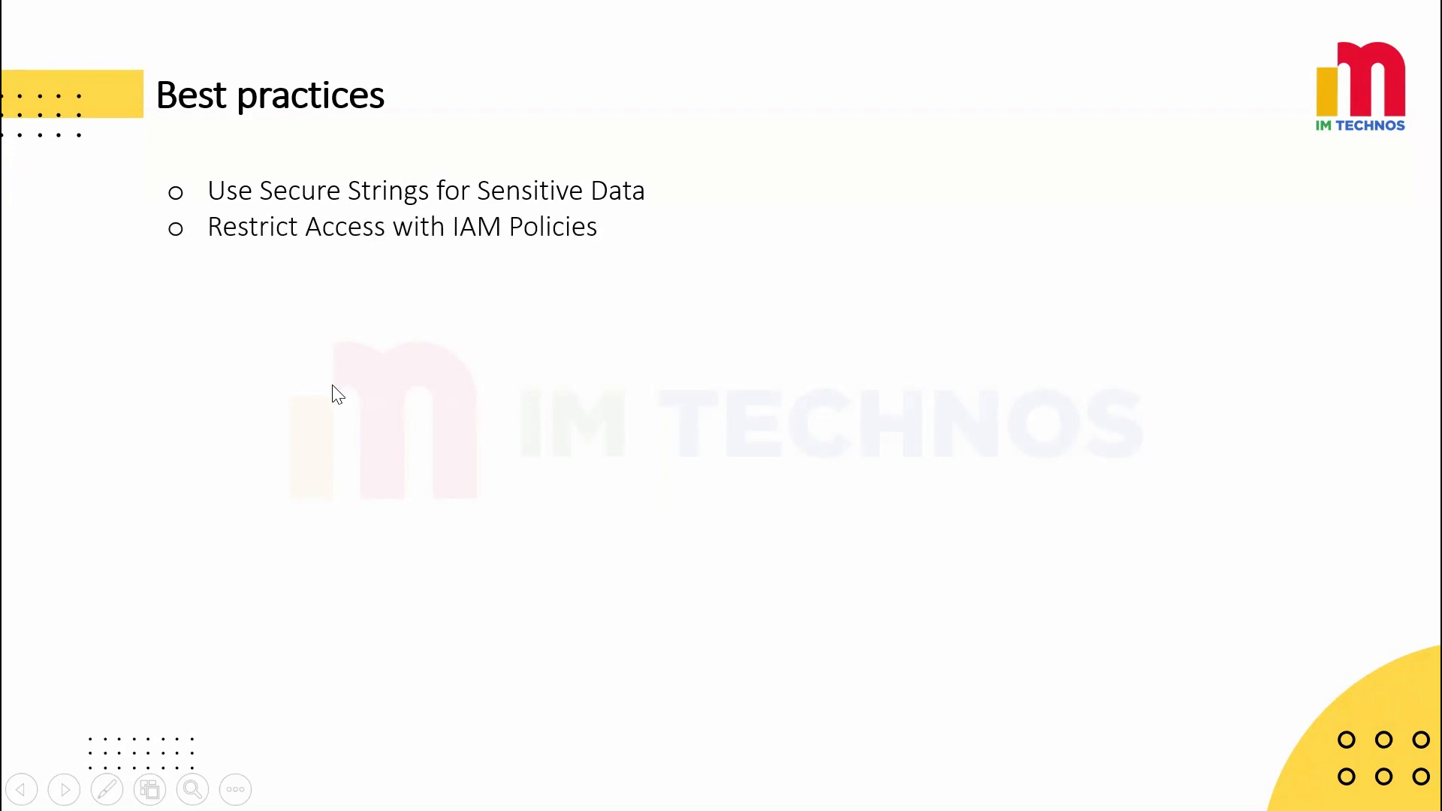
pyautogui.click(326, 402)
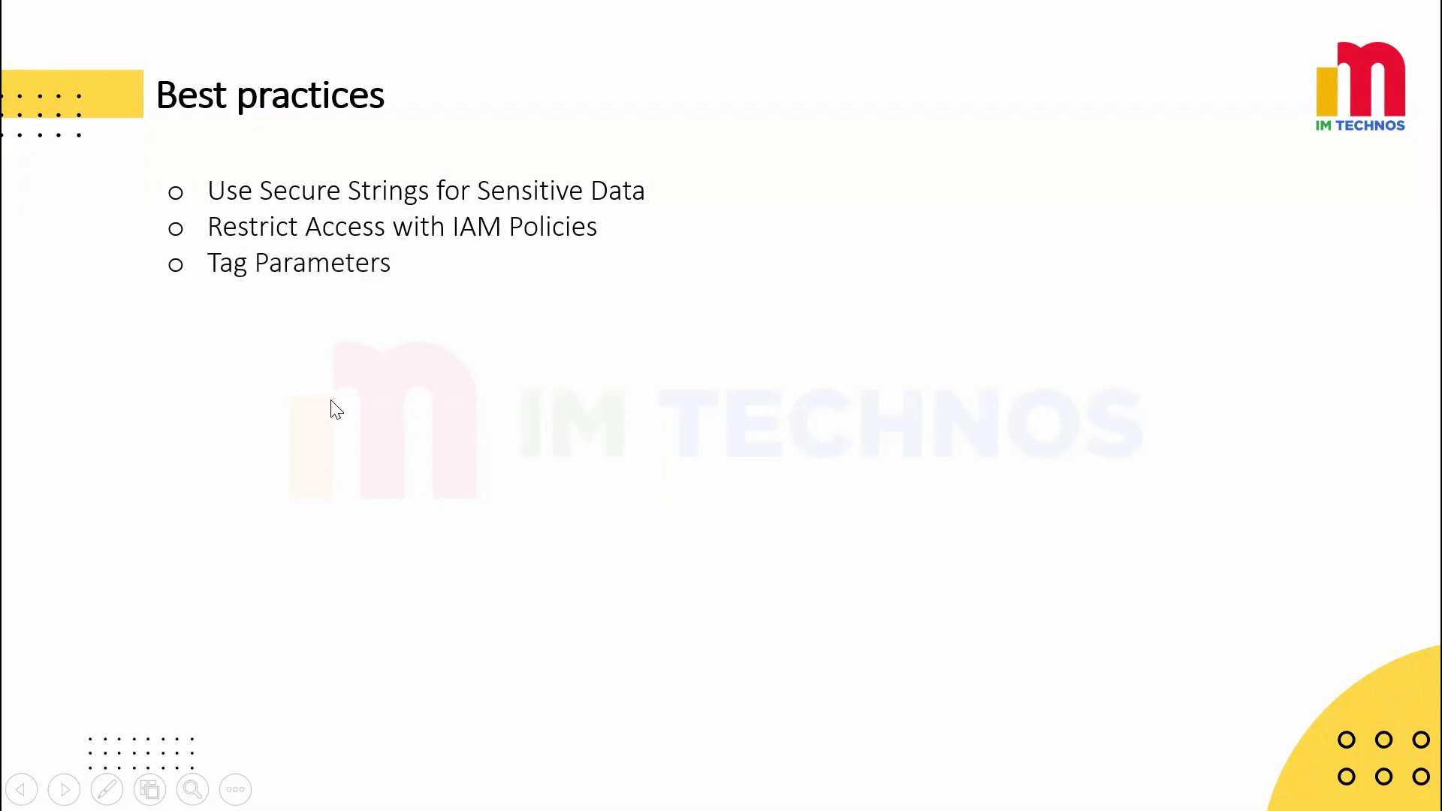
pyautogui.click(336, 410)
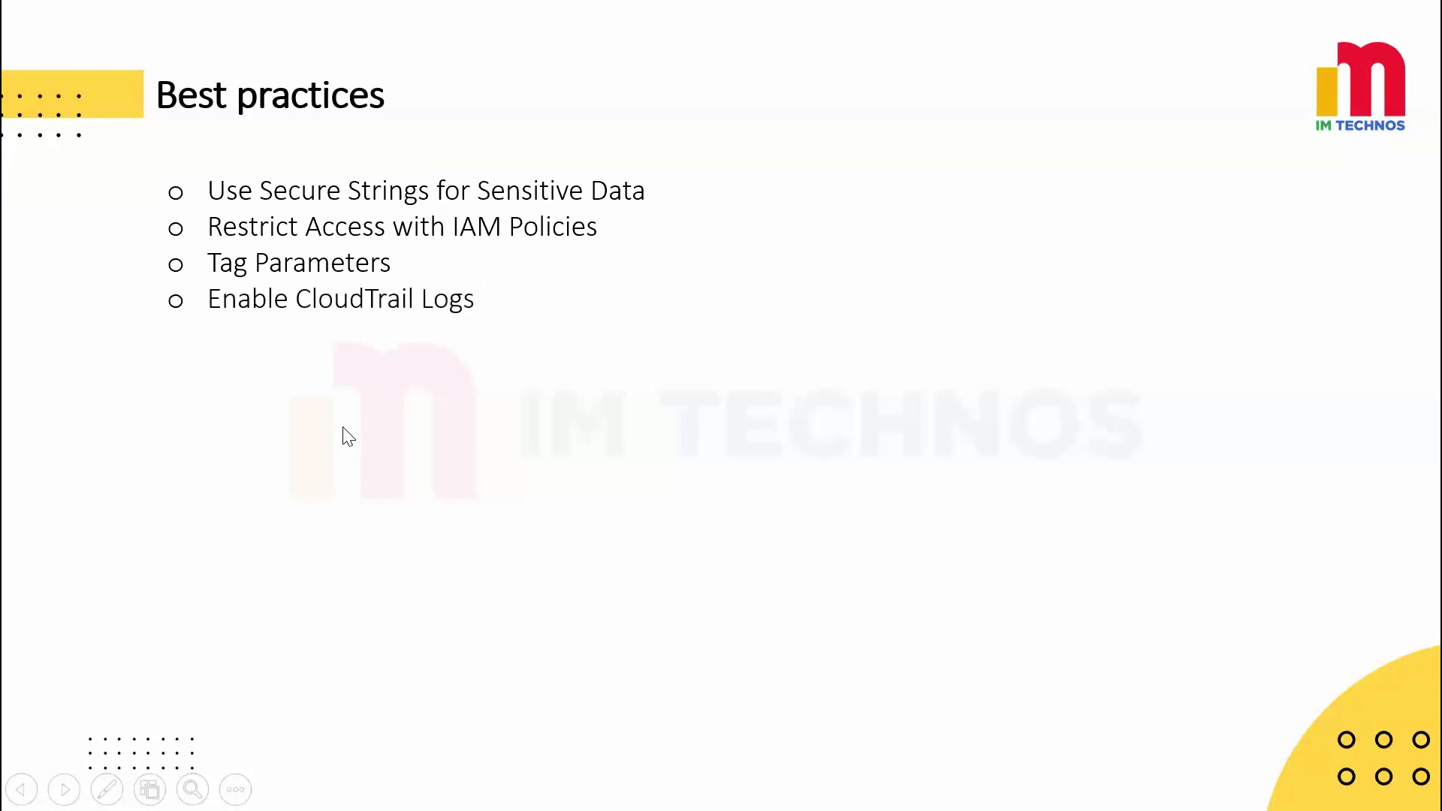